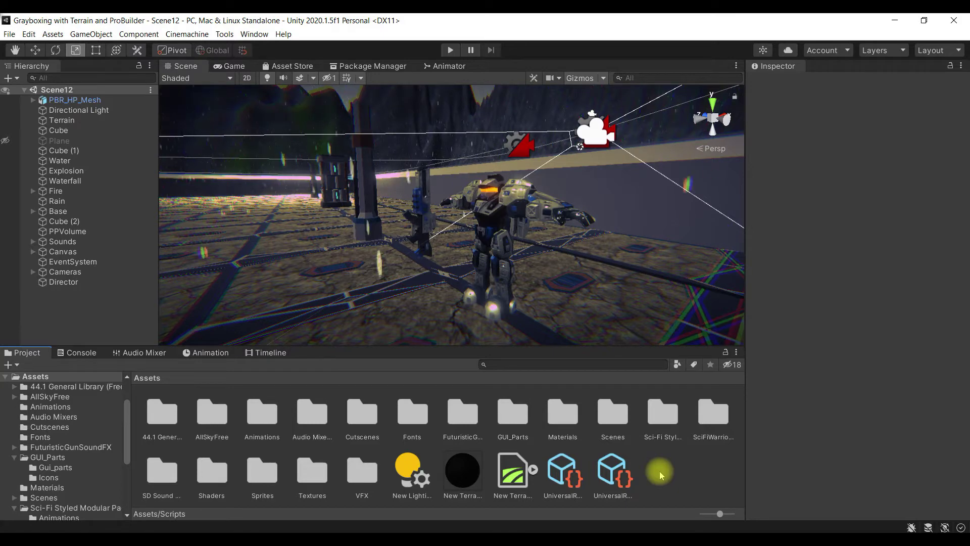
# Create a folder called Scripts in Assets from the Project window's Create > Folder menu.
pyautogui.rightClick(660, 471)
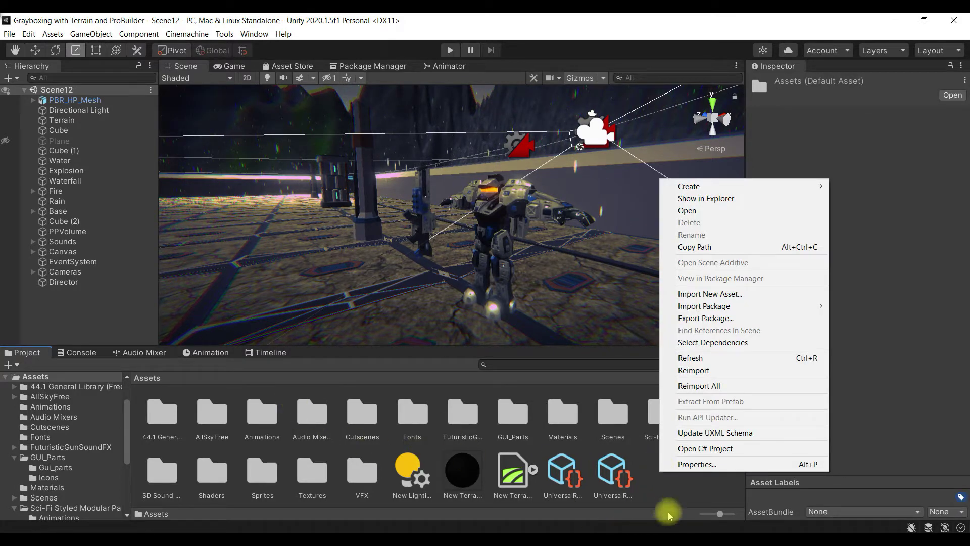
pyautogui.click(671, 489)
pyautogui.rightClick(672, 489)
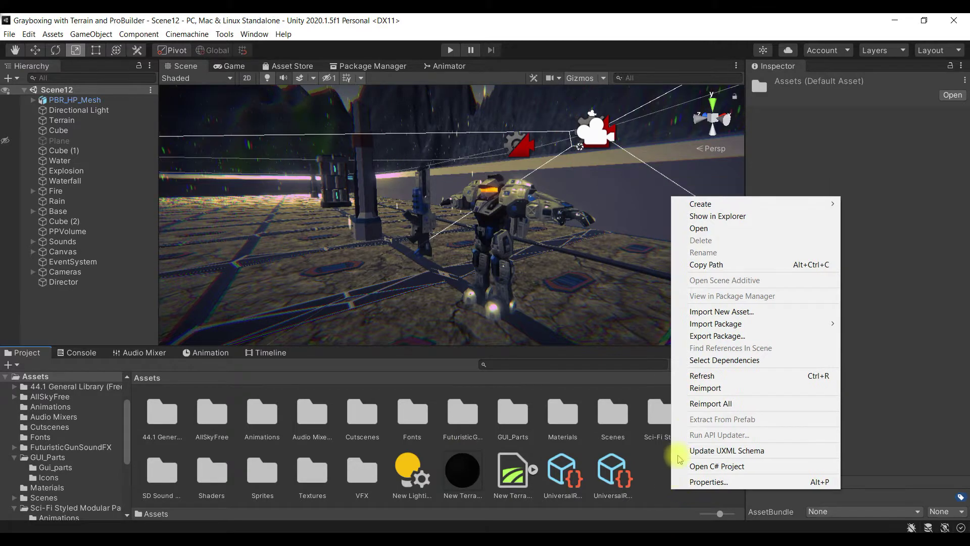
pyautogui.moveTo(721, 210)
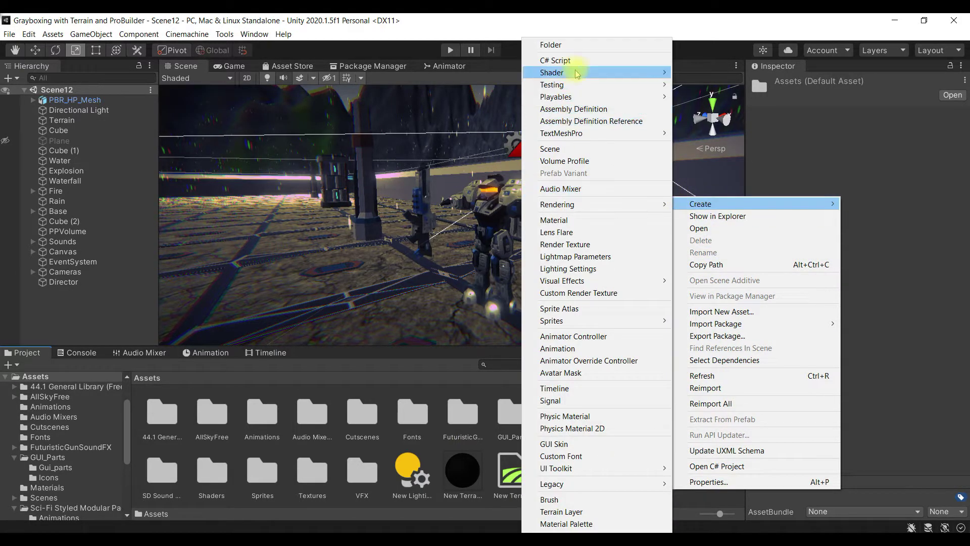
pyautogui.click(602, 47)
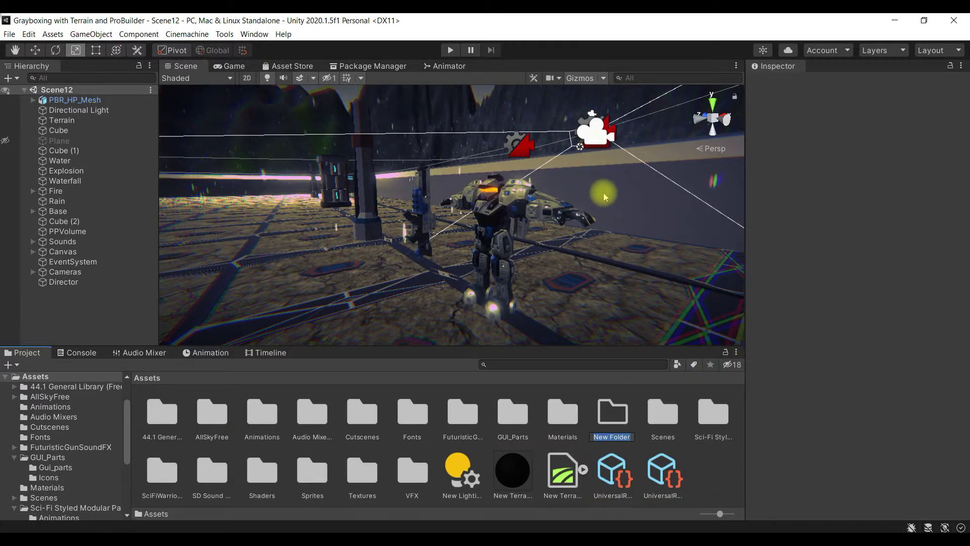
pyautogui.write('Scri')
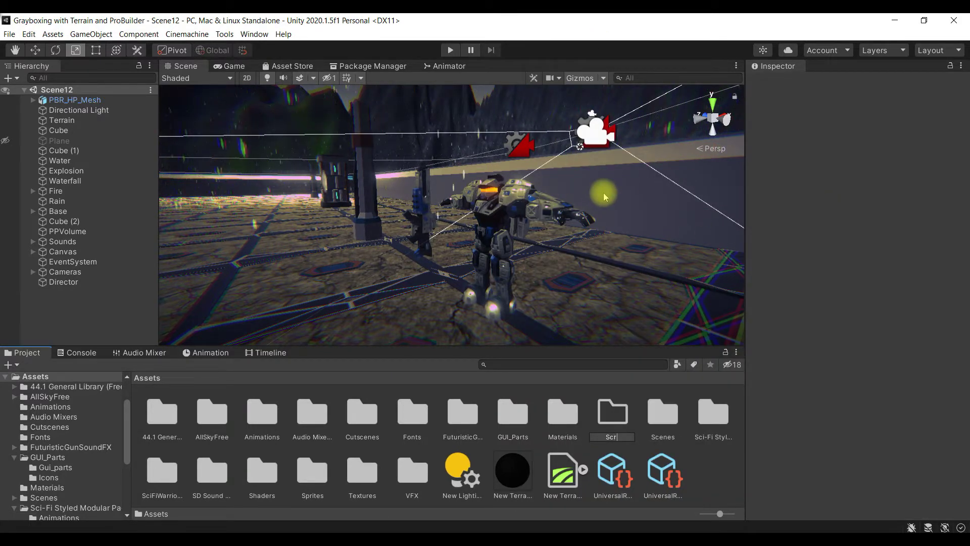
pyautogui.write('pts')
pyautogui.press('Return')
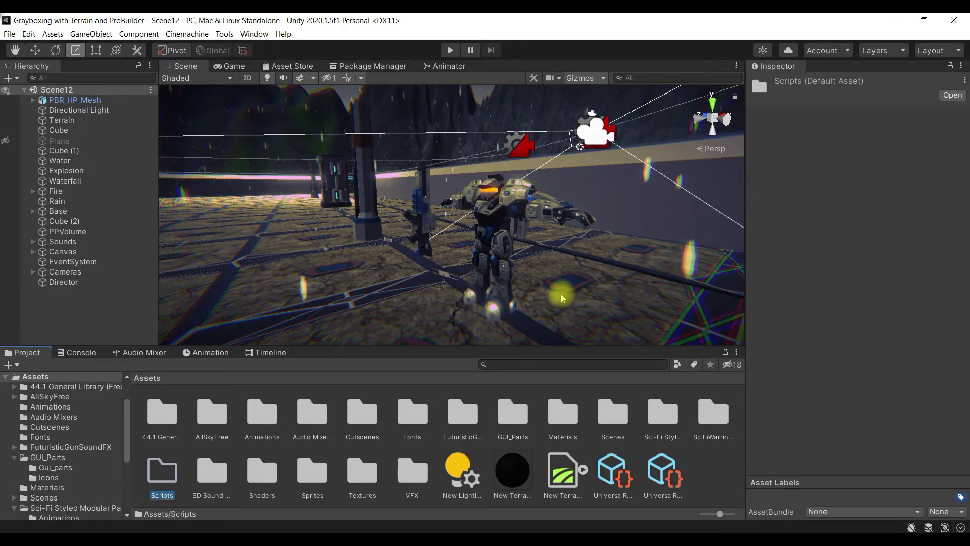
# Inside the Scripts folder, create a C# script named RotateAnimation and open it for editing.
pyautogui.doubleClick(162, 476)
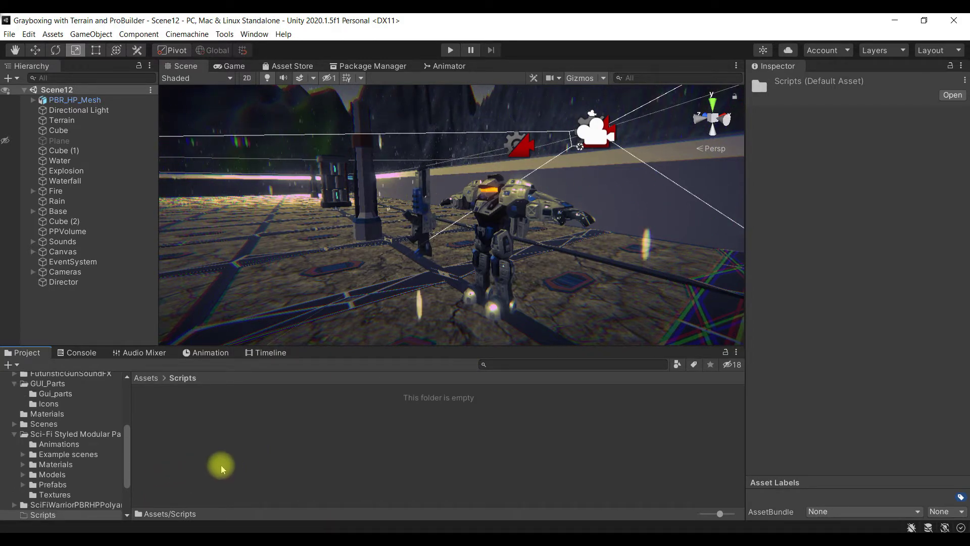
pyautogui.rightClick(247, 433)
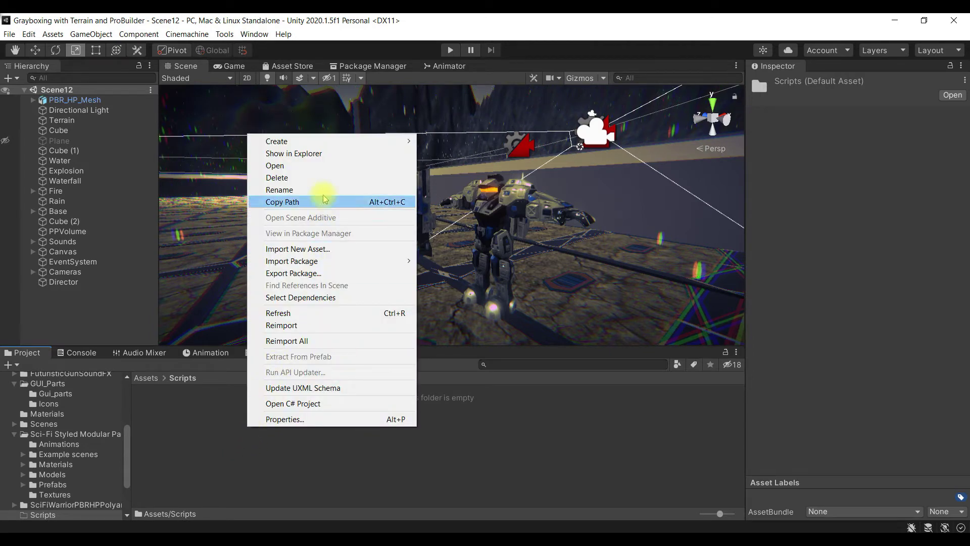
pyautogui.moveTo(372, 141)
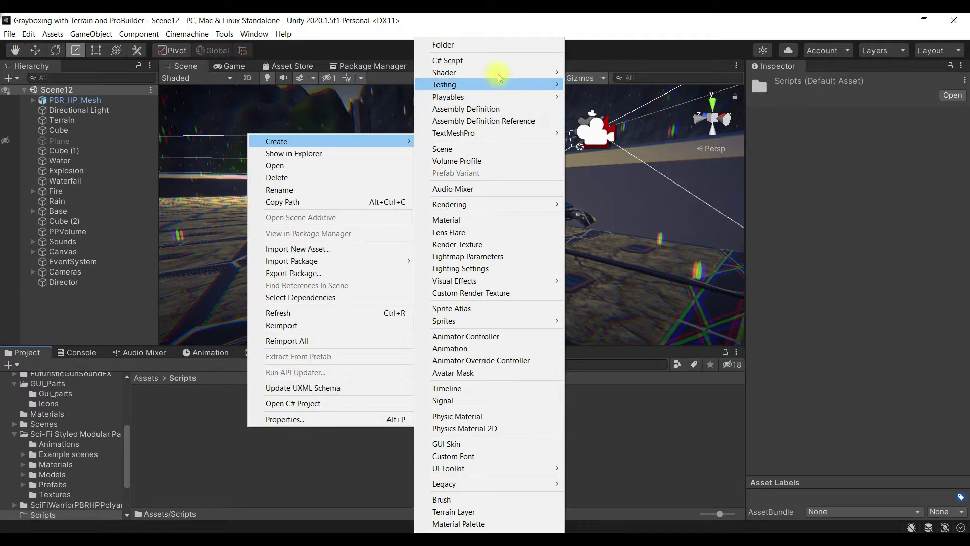
pyautogui.click(512, 60)
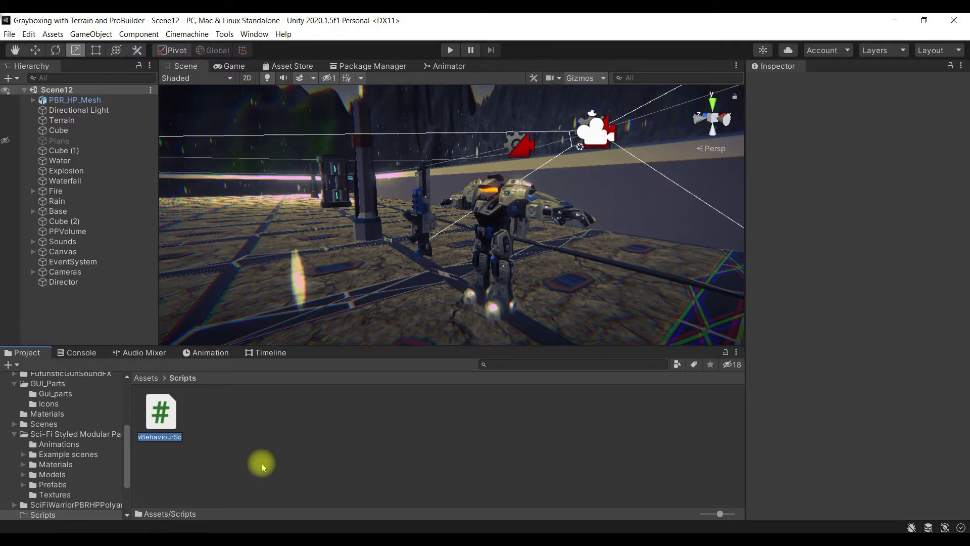
pyautogui.press('BackSpace')
pyautogui.write('Animation')
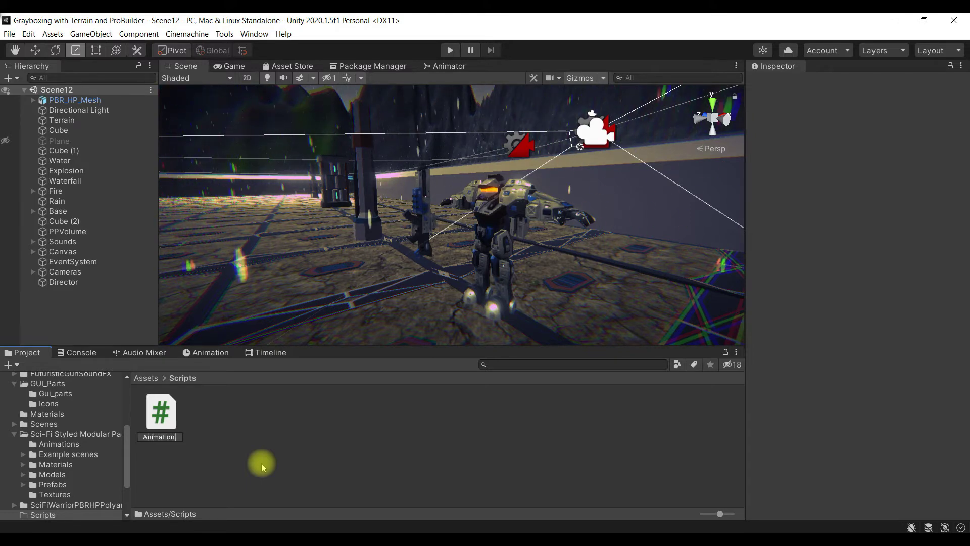
pyautogui.press('Home')
pyautogui.write('Rotate')
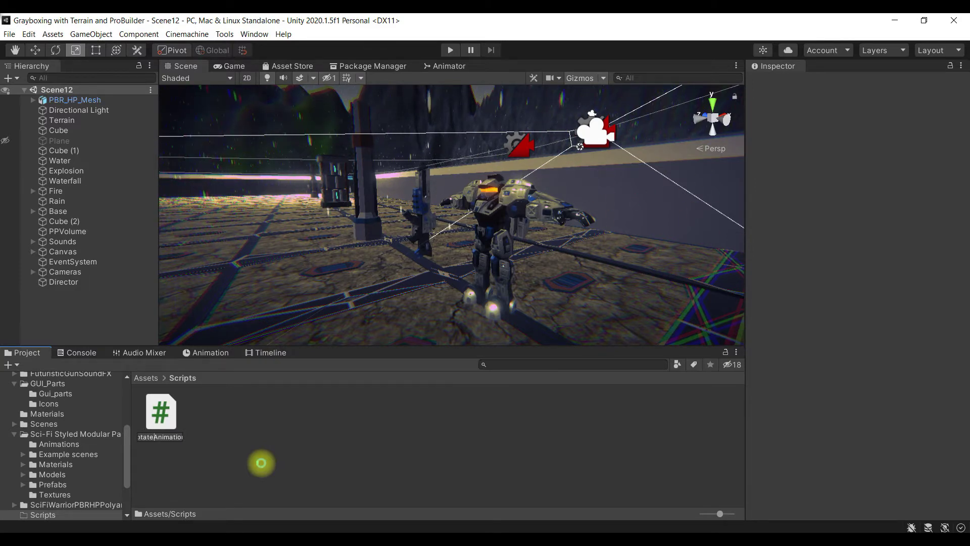
pyautogui.press('Return')
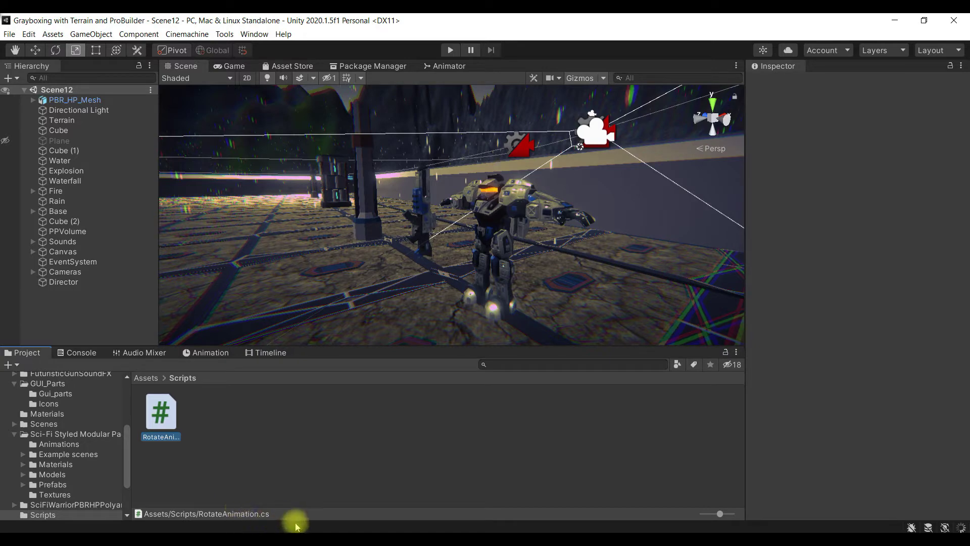
pyautogui.doubleClick(184, 421)
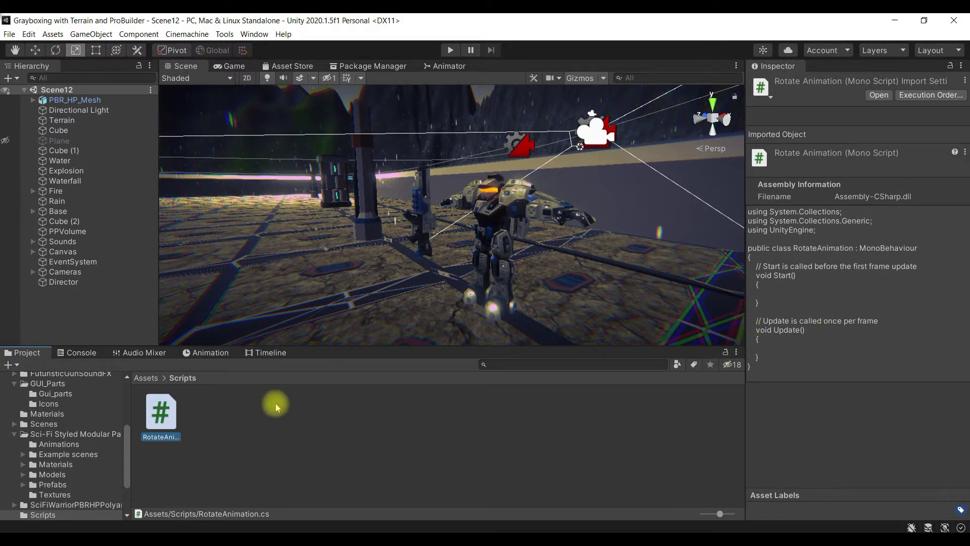
# Let RotateAnimation.cs load in Visual Studio 2019 with its default Start and Update methods.
pyautogui.moveTo(162, 420); pyautogui.dragTo(164, 418)
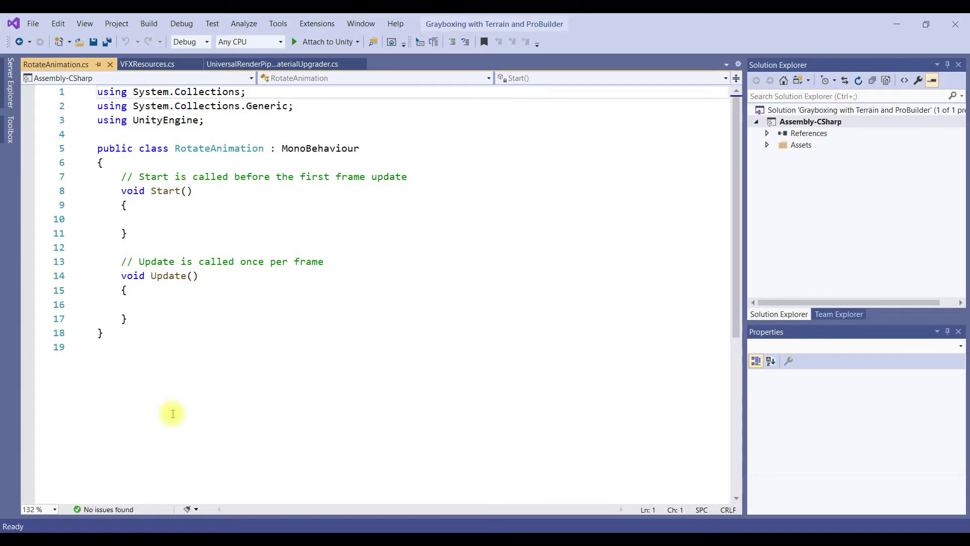
# Add the statement print("start"); inside the Start method.
pyautogui.click(227, 233)
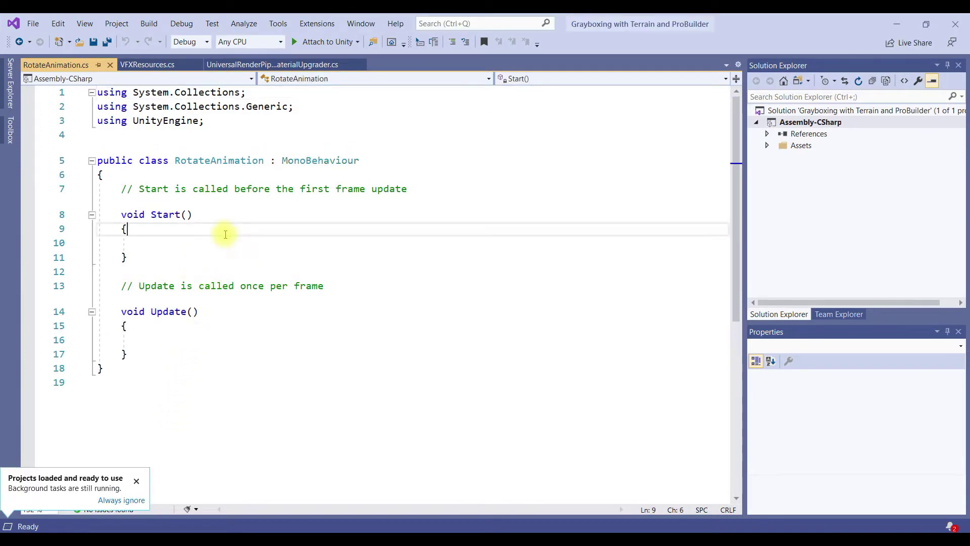
pyautogui.click(196, 136)
pyautogui.click(227, 195)
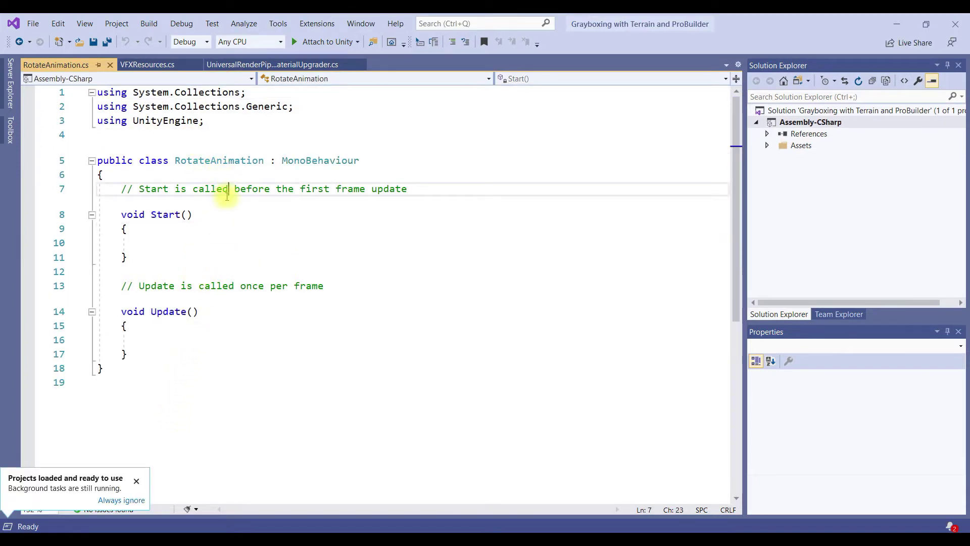
pyautogui.click(257, 234)
pyautogui.click(218, 245)
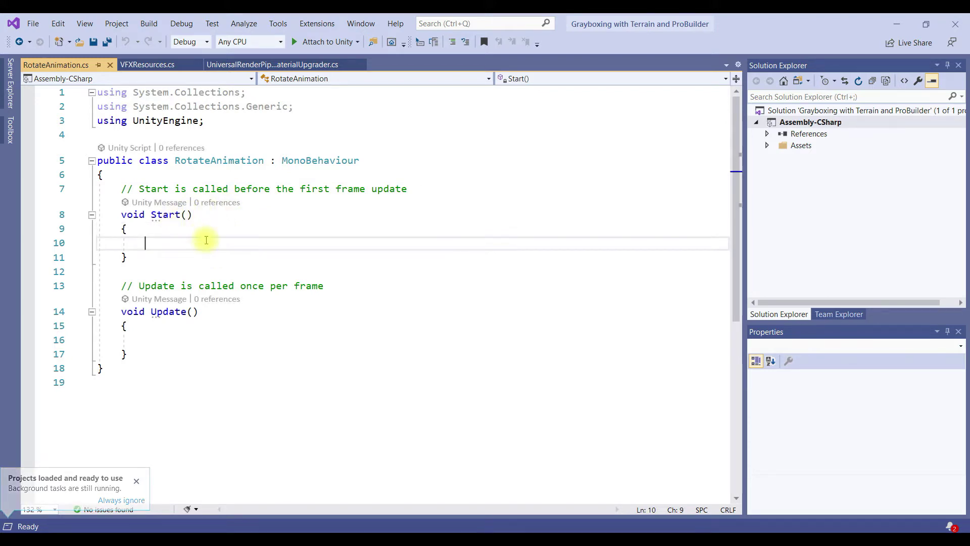
pyautogui.write('D')
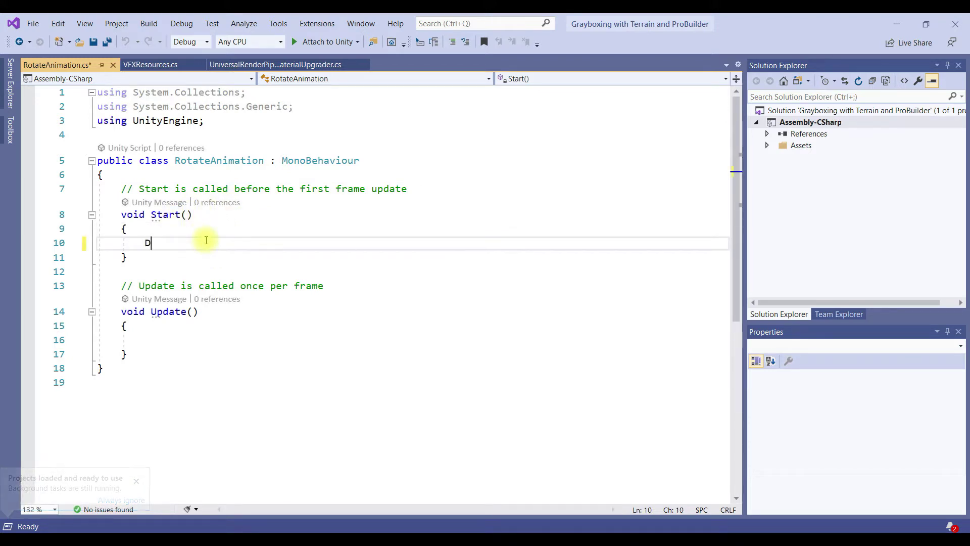
pyautogui.press('BackSpace')
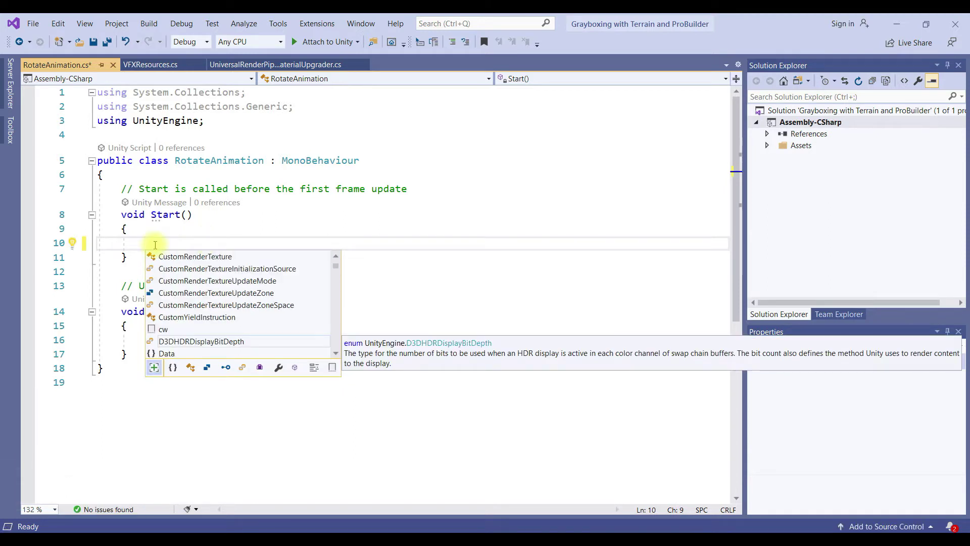
pyautogui.write('print')
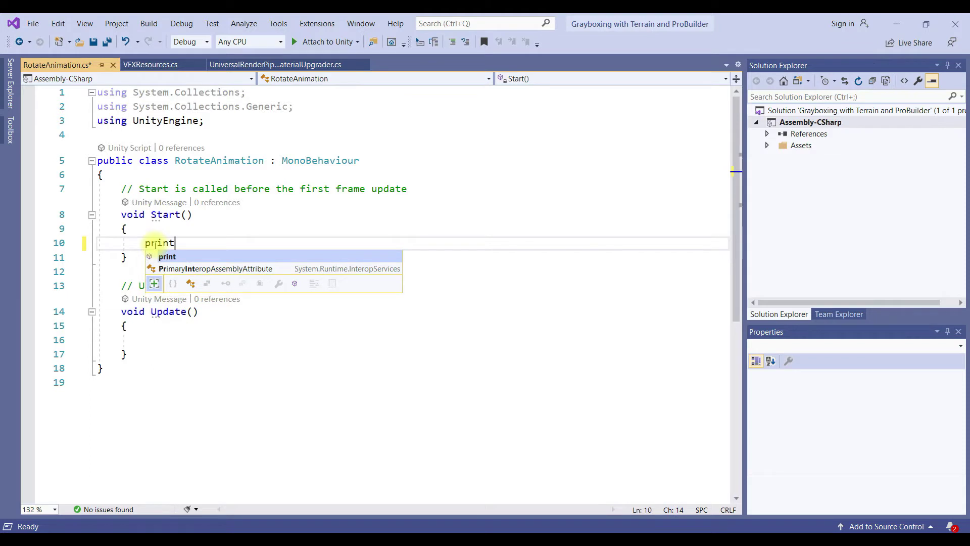
pyautogui.write('(')
pyautogui.write('"start')
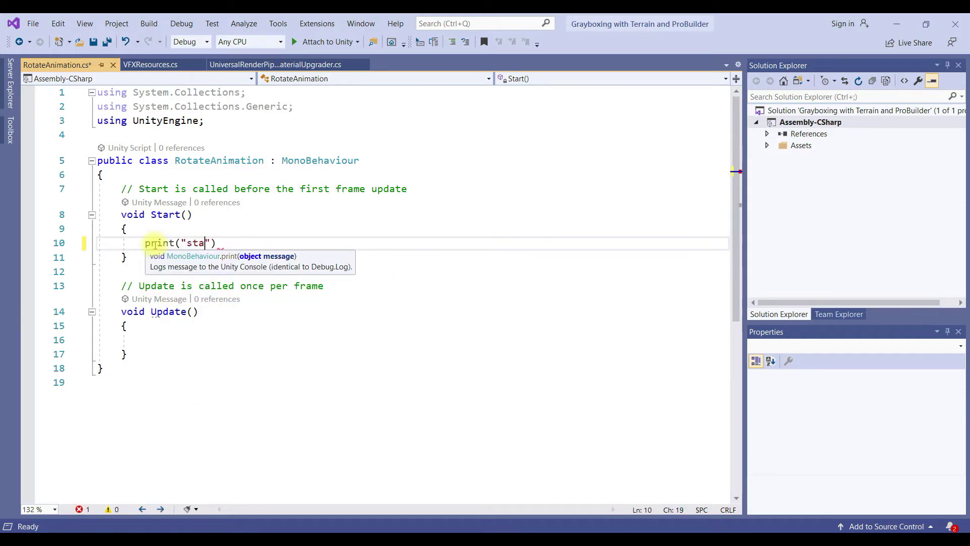
pyautogui.write('")')
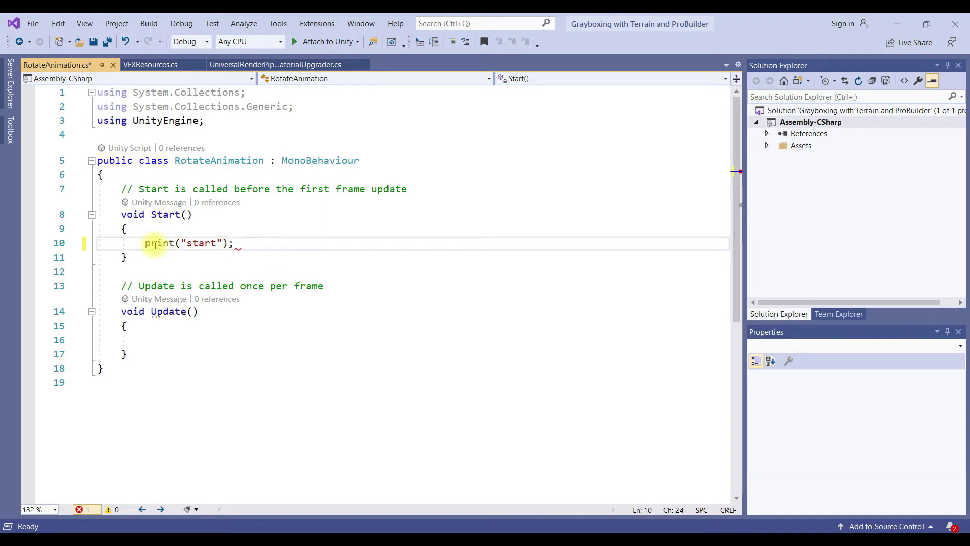
pyautogui.moveTo(159, 243)
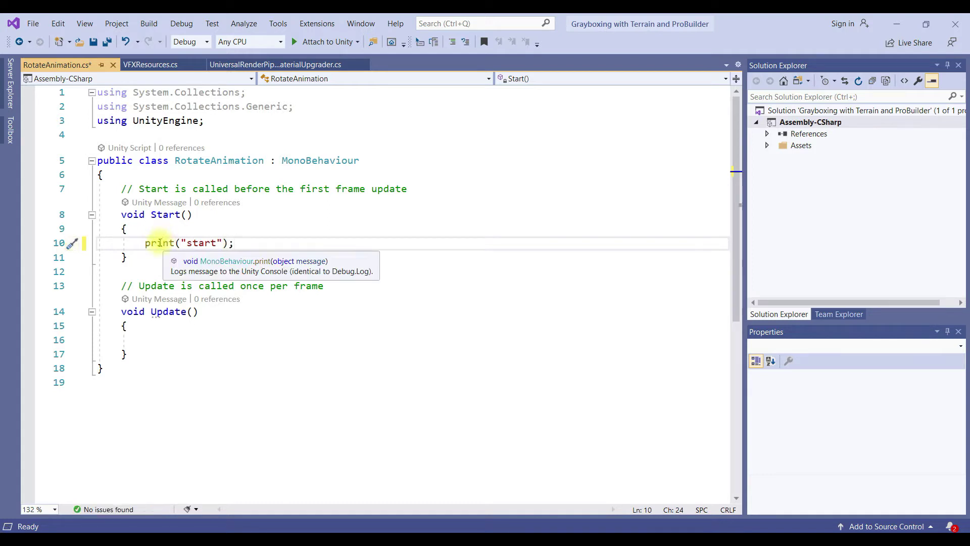
pyautogui.moveTo(145, 244); pyautogui.dragTo(241, 246)
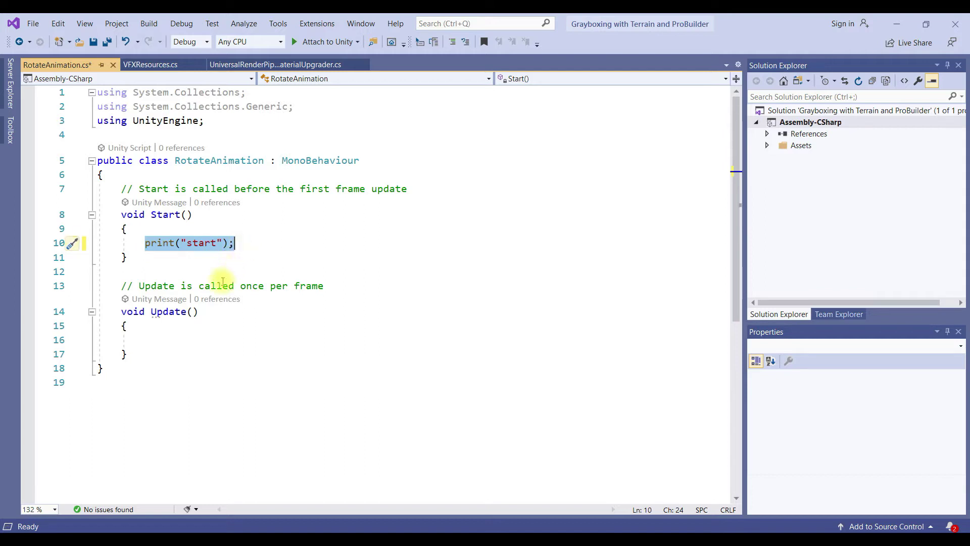
# Add print("update"); inside Update, save the script, and go back to Unity.
pyautogui.click(200, 342)
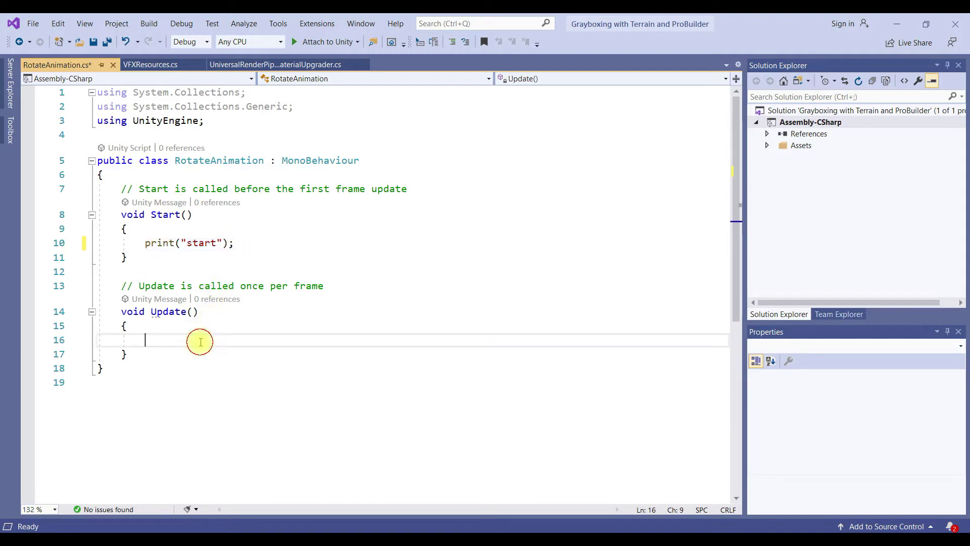
pyautogui.write('print')
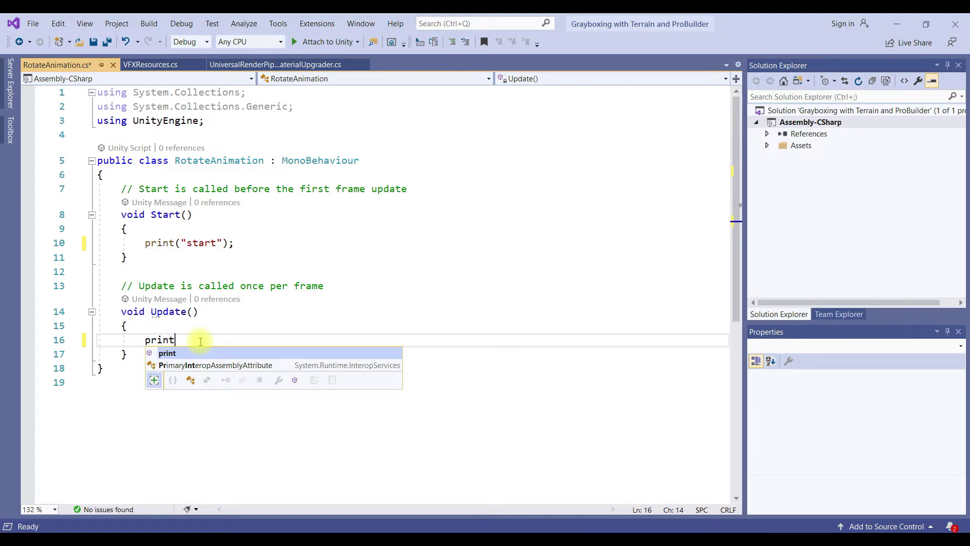
pyautogui.write('("update')
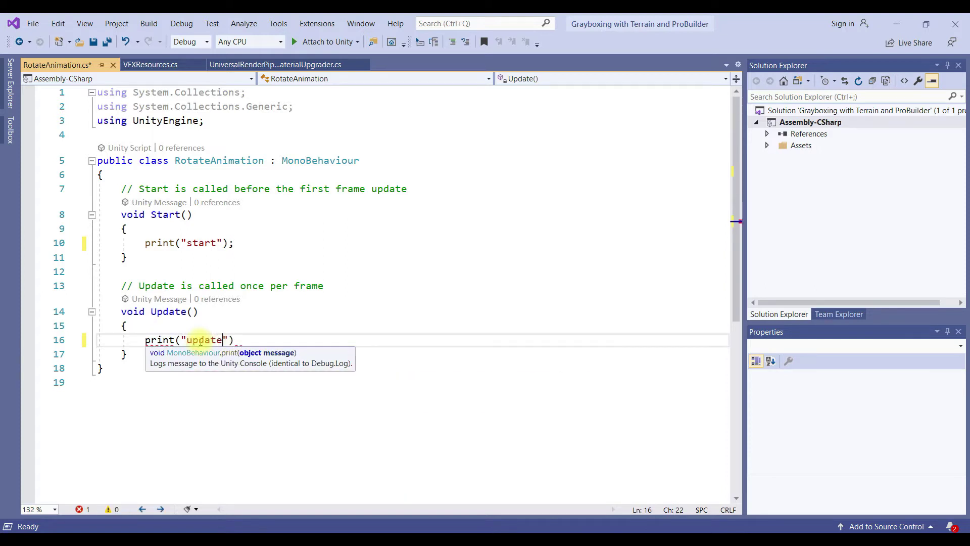
pyautogui.write('")')
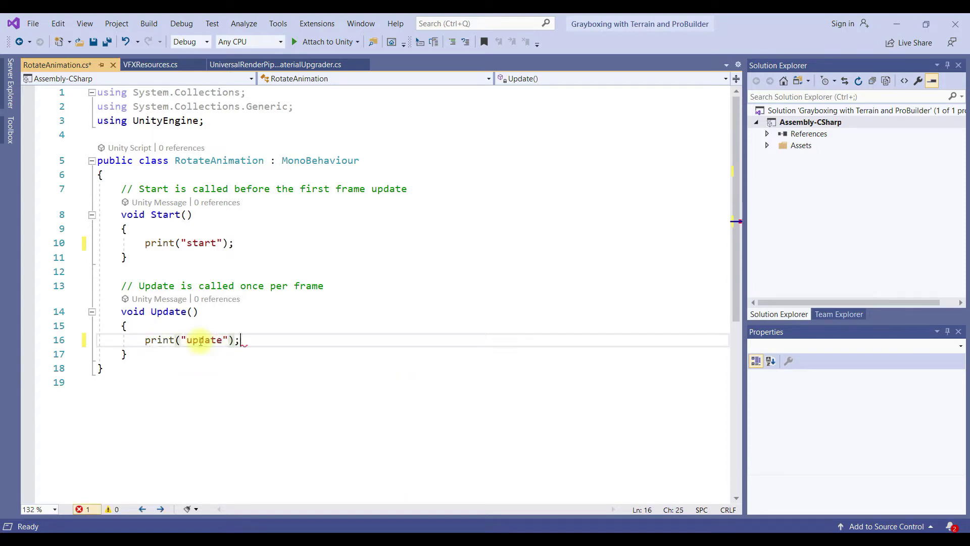
pyautogui.hotkey('ctrl', 's')
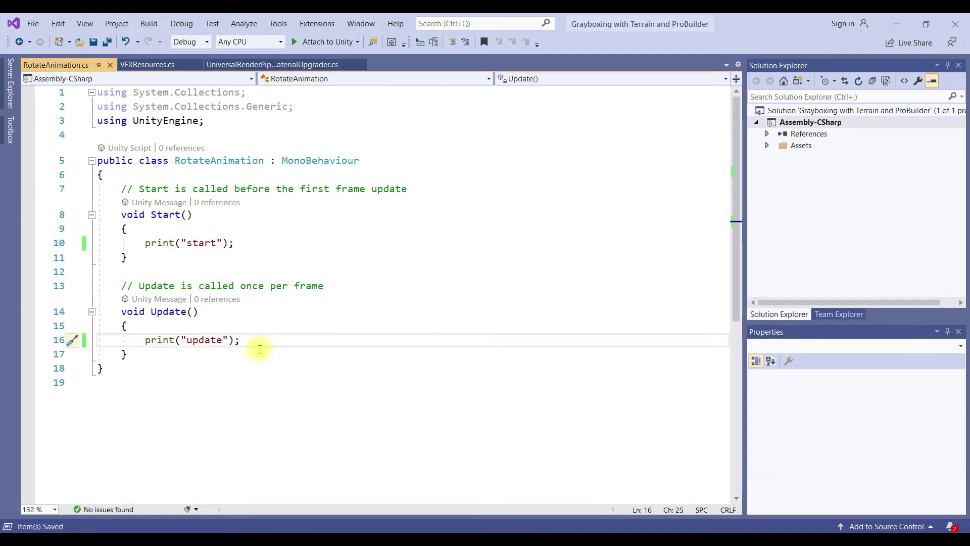
pyautogui.click(897, 24)
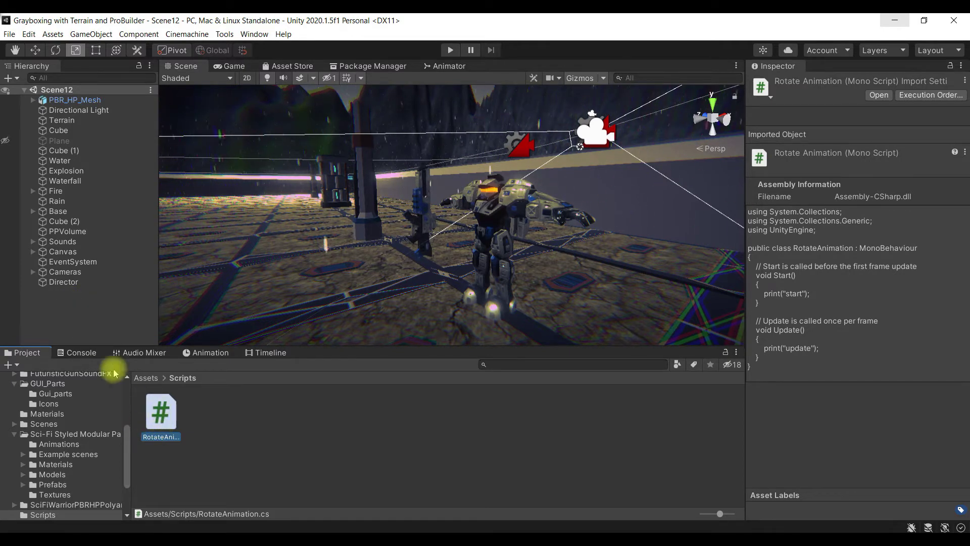
# Add a 3D Object > Cube, Cube (3), from the Hierarchy's create menu.
pyautogui.rightClick(59, 310)
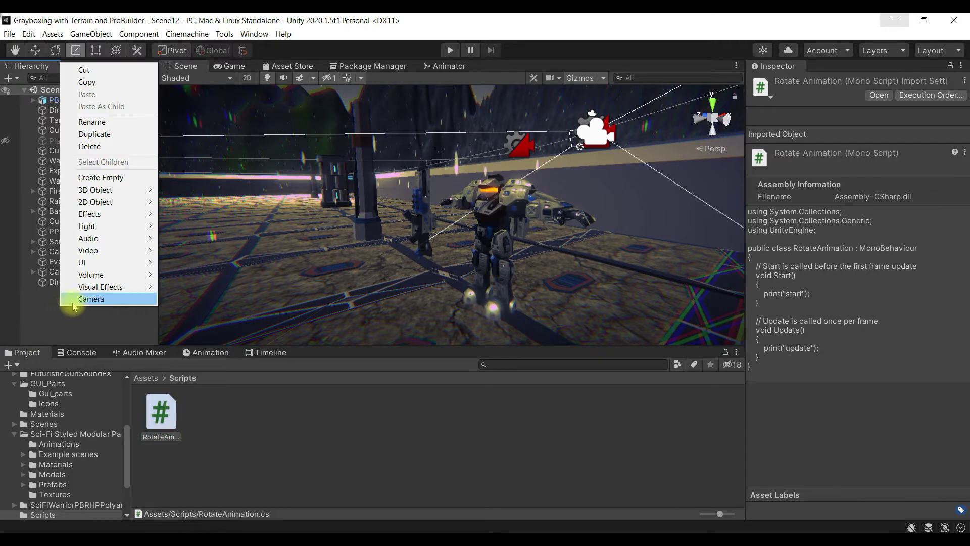
pyautogui.moveTo(126, 194)
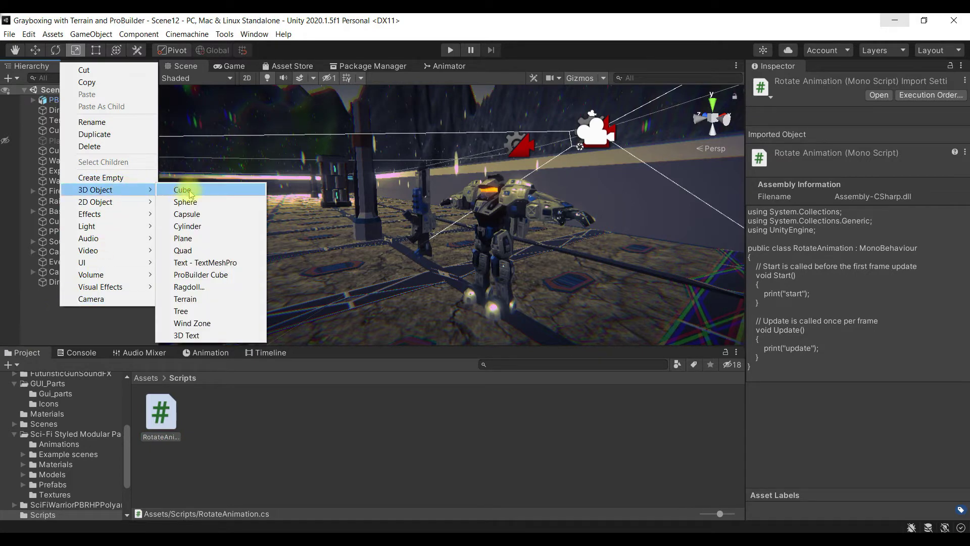
pyautogui.click(190, 194)
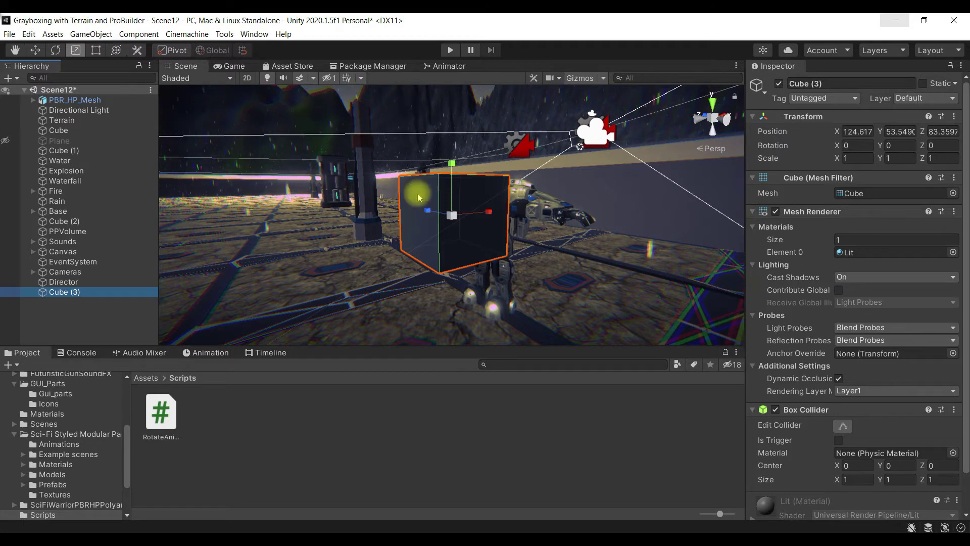
# Move the new cube a little to the left along its X axis.
pyautogui.press('w')
pyautogui.moveTo(494, 217); pyautogui.dragTo(342, 261)
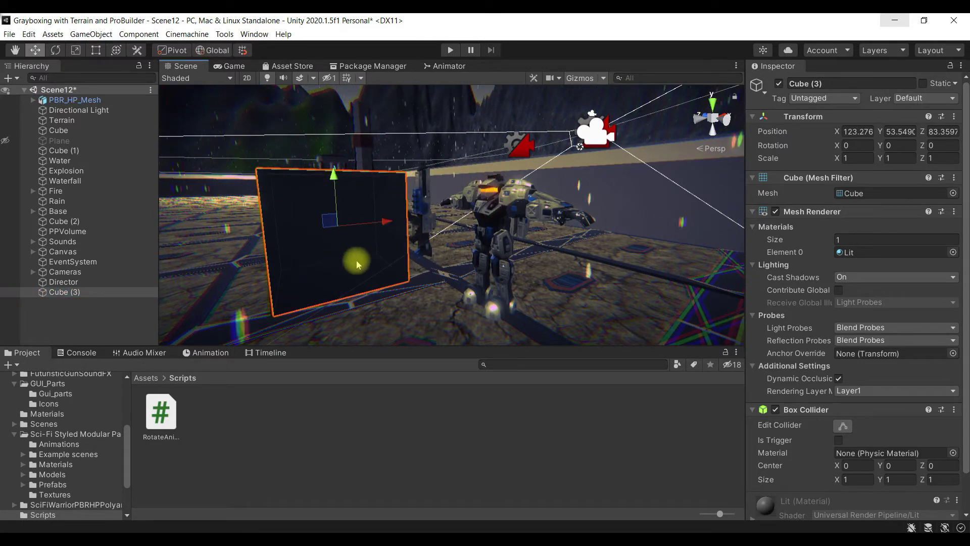
pyautogui.keyDown('alt'); pyautogui.moveTo(362, 233); pyautogui.dragTo(347, 226); pyautogui.keyUp('alt')
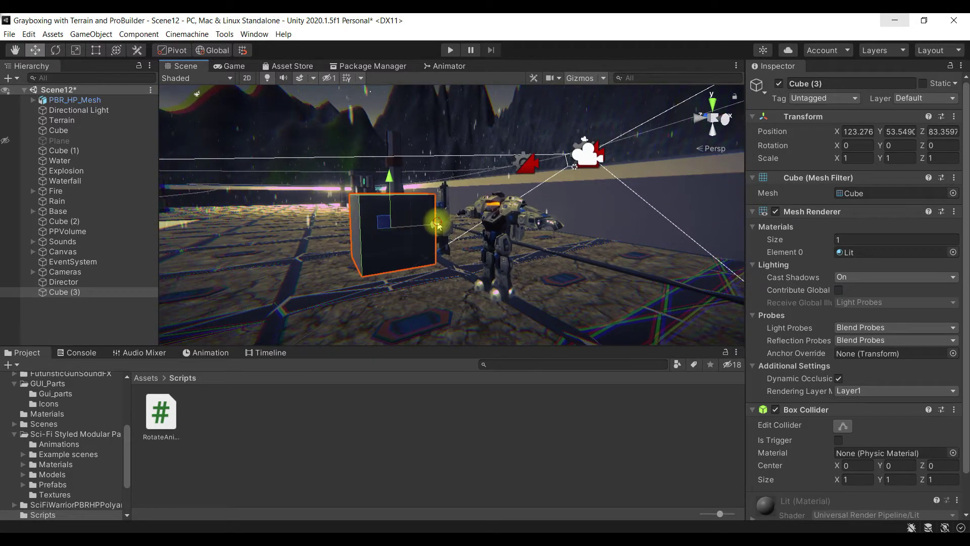
pyautogui.moveTo(433, 221); pyautogui.dragTo(430, 223)
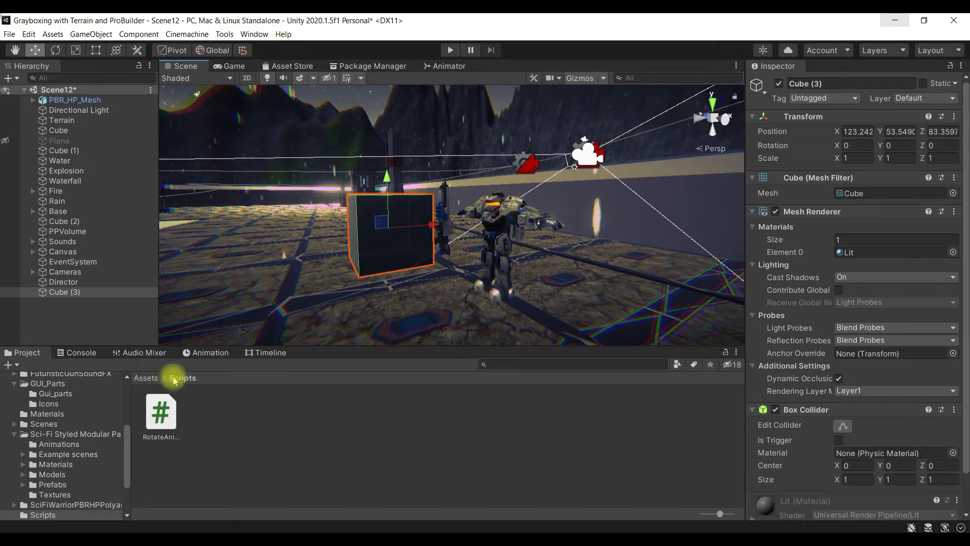
# Rename the cube to Item in the Hierarchy.
pyautogui.click(87, 292)
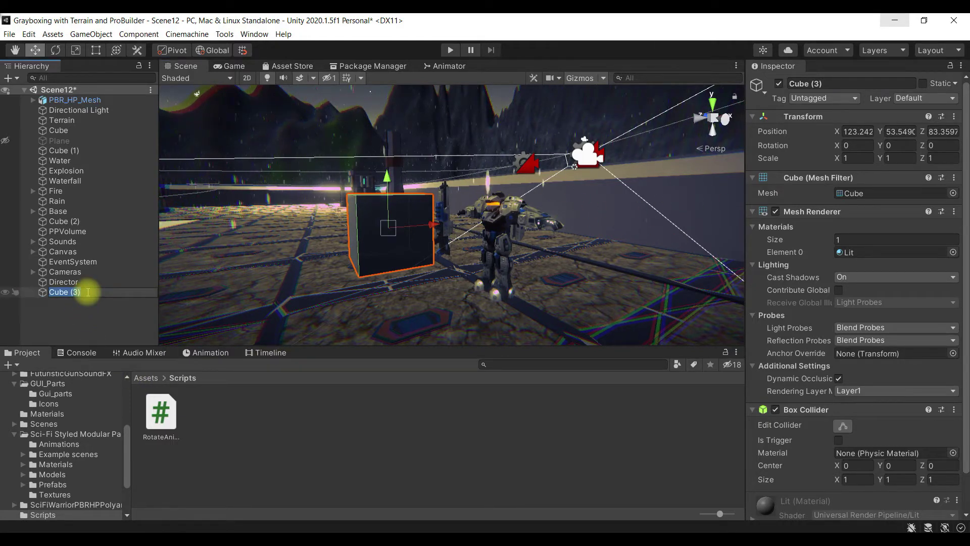
pyautogui.write('Item')
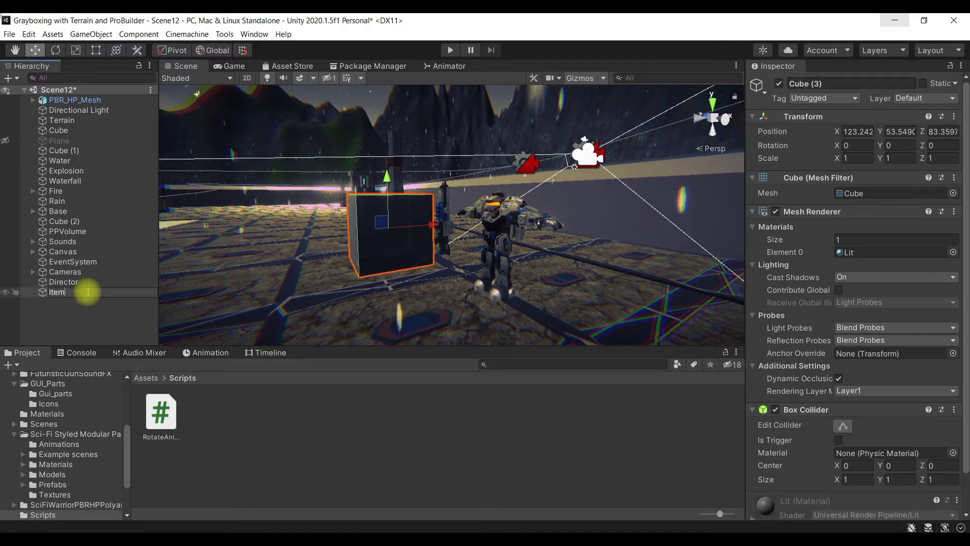
pyautogui.press('Return')
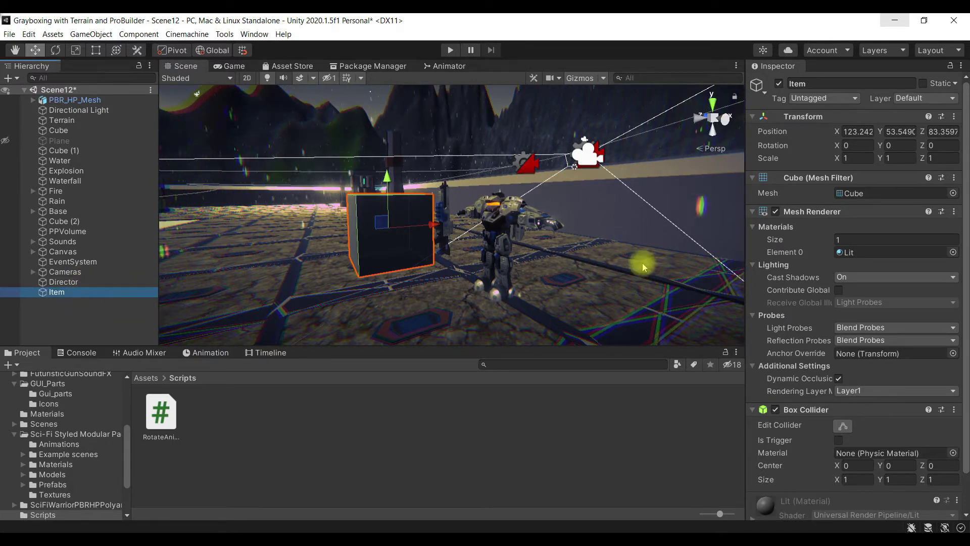
pyautogui.scroll(-2, 861, 222)
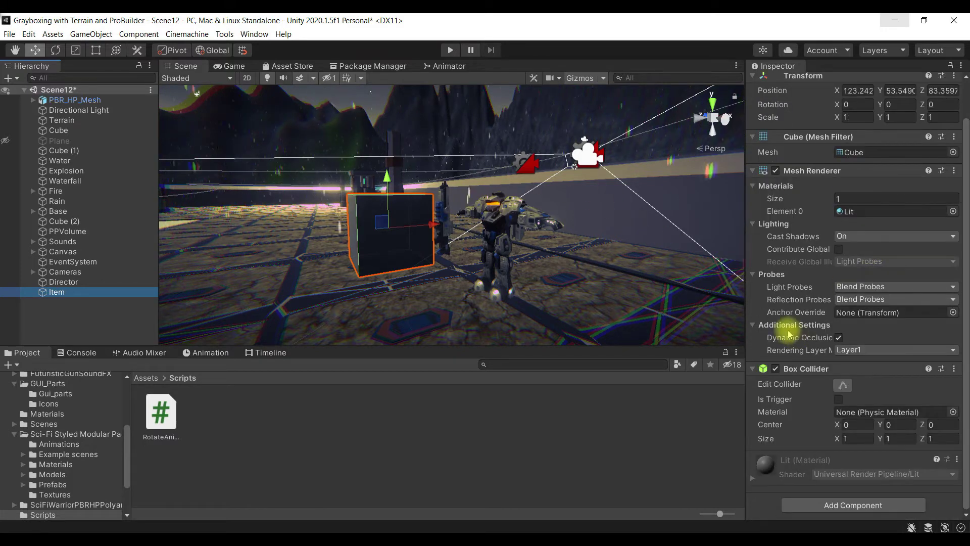
# Attach the RotateAnimation script to the Item cube and enter Play mode.
pyautogui.click(161, 411)
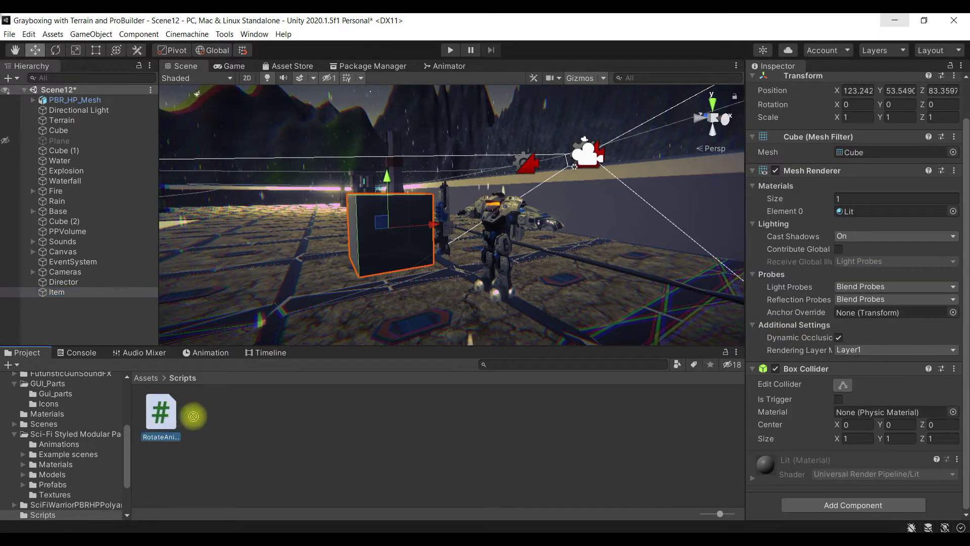
pyautogui.moveTo(537, 466); pyautogui.dragTo(811, 498)
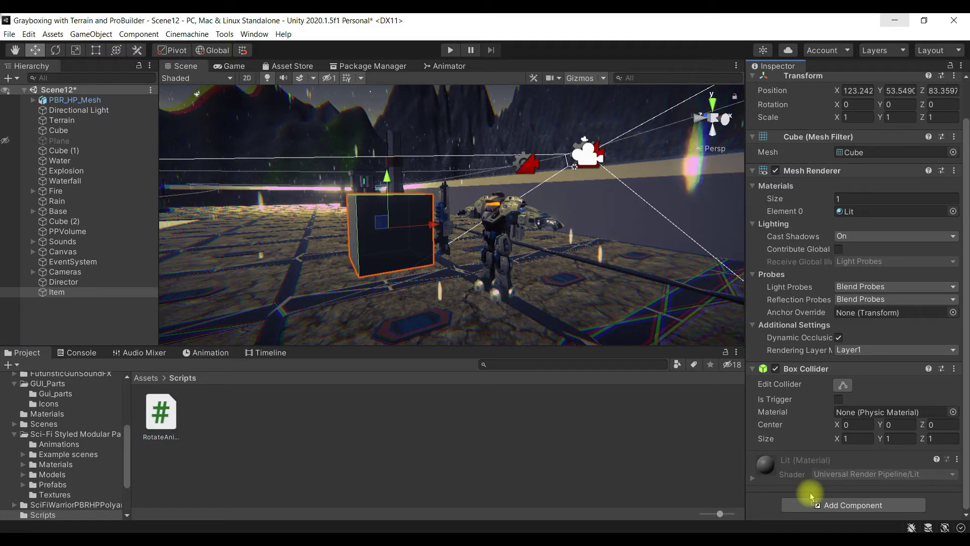
pyautogui.moveTo(811, 497); pyautogui.dragTo(809, 495)
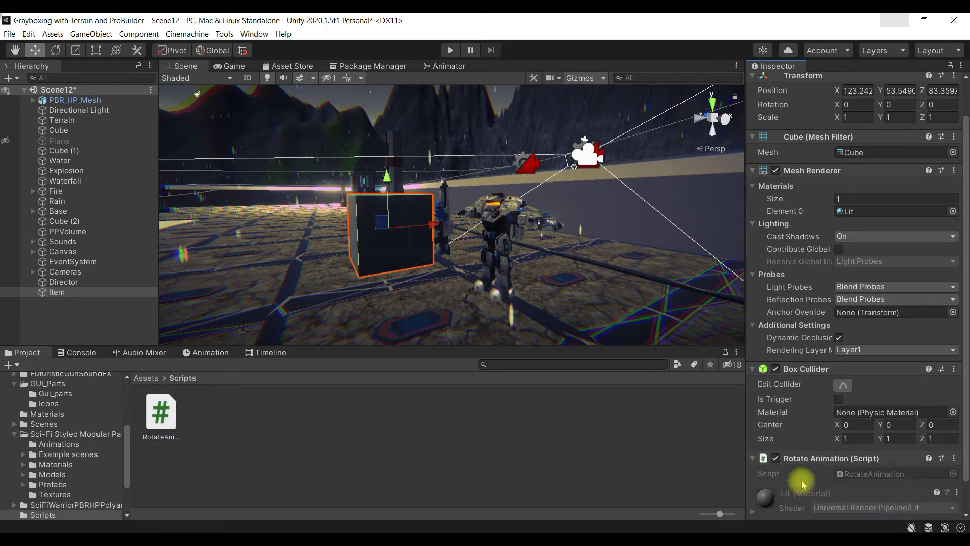
pyautogui.scroll(-2, 801, 458)
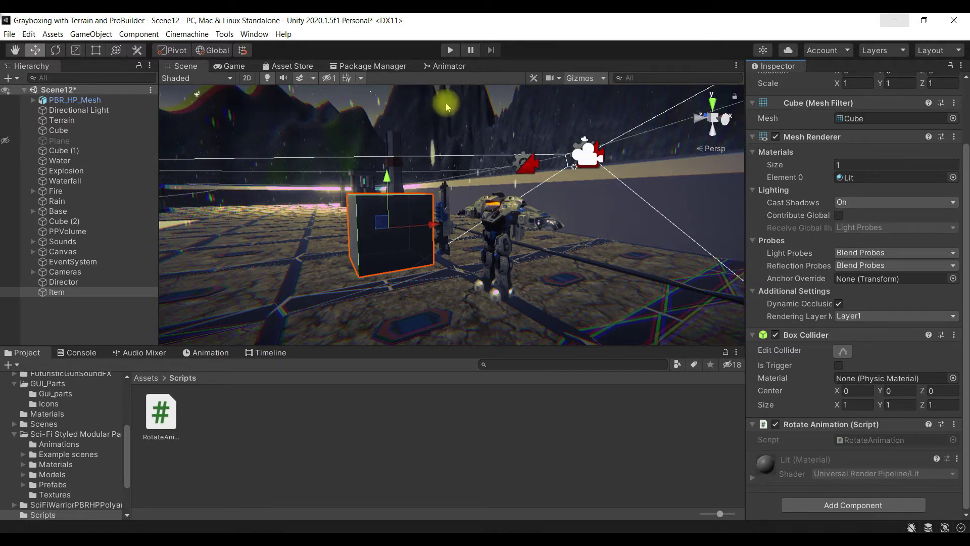
pyautogui.click(449, 50)
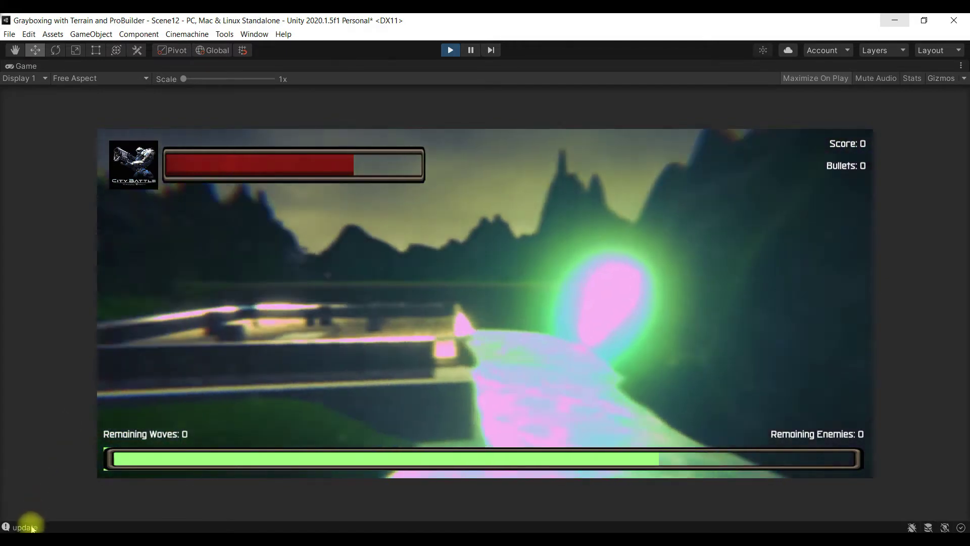
# Open the Console, pause the game, and scroll up to see 'start' before the 'update' entries.
pyautogui.click(31, 528)
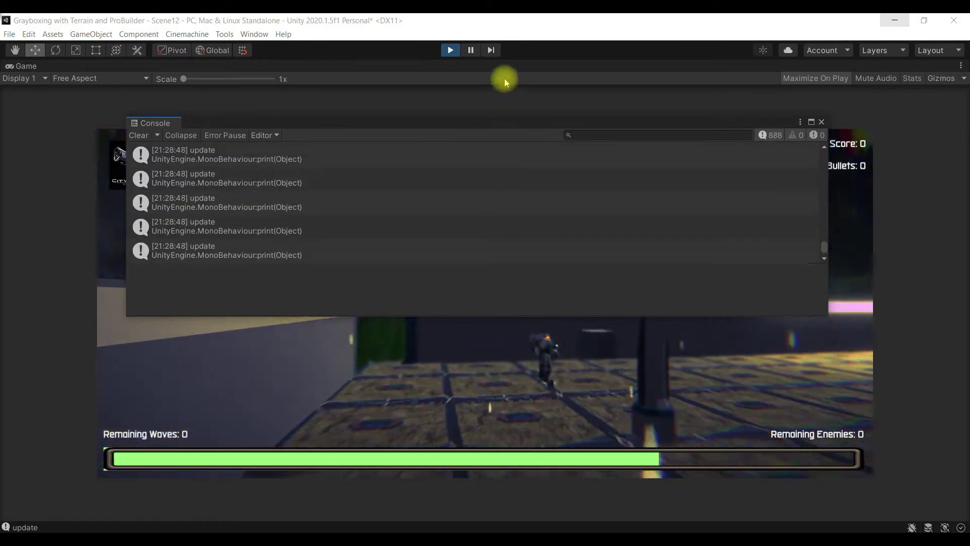
pyautogui.click(471, 50)
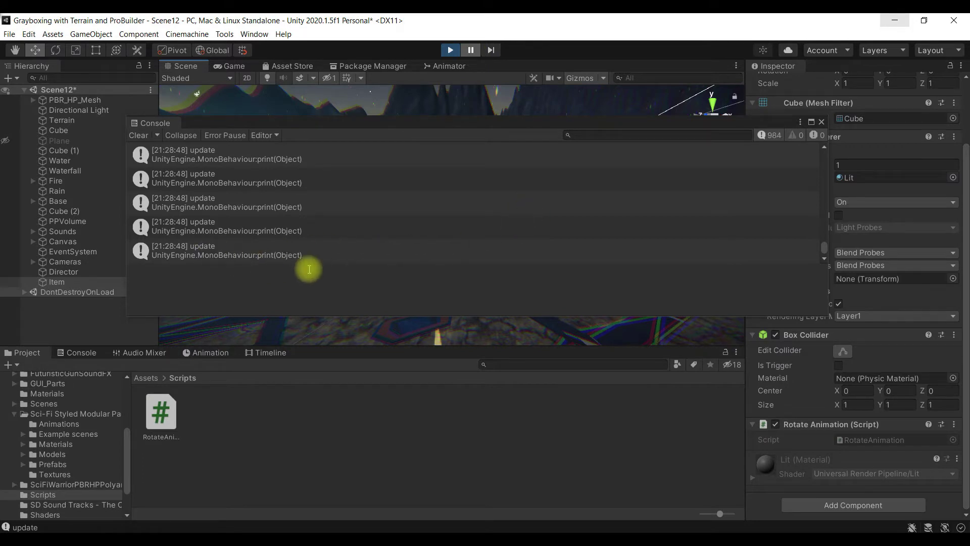
pyautogui.moveTo(827, 254)
pyautogui.mouseDown()
pyautogui.moveTo(812, 224)
pyautogui.moveTo(818, 152)
pyautogui.mouseUp()
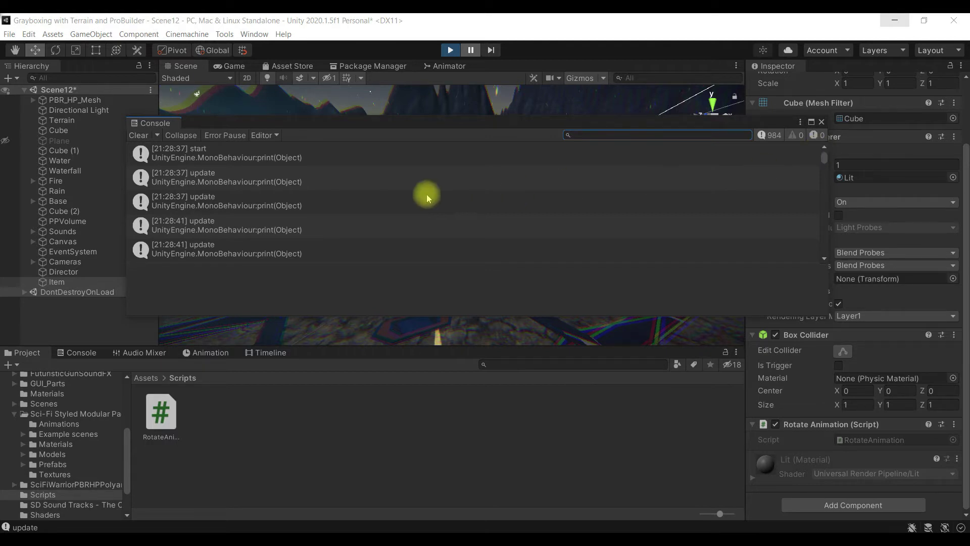
pyautogui.click(212, 155)
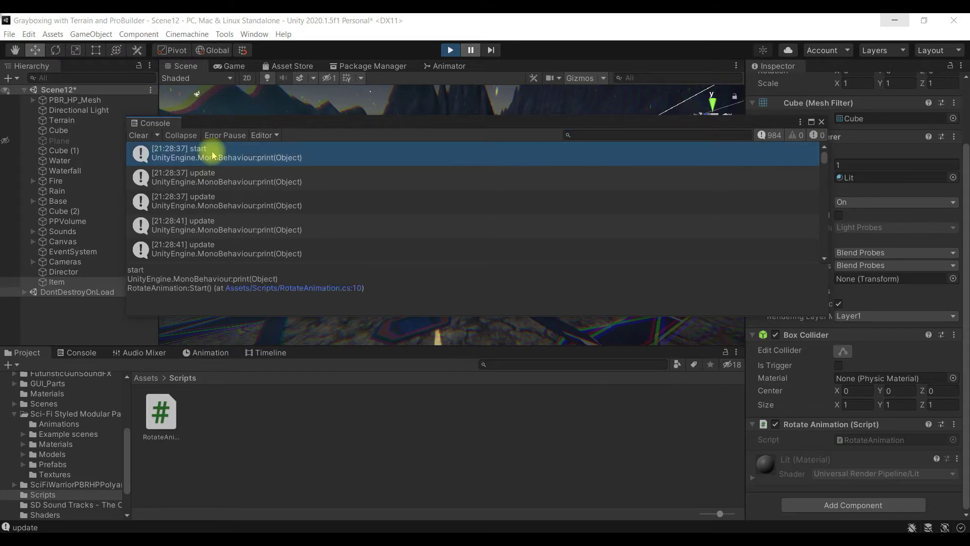
pyautogui.click(223, 176)
pyautogui.click(227, 200)
pyautogui.click(236, 223)
pyautogui.click(250, 157)
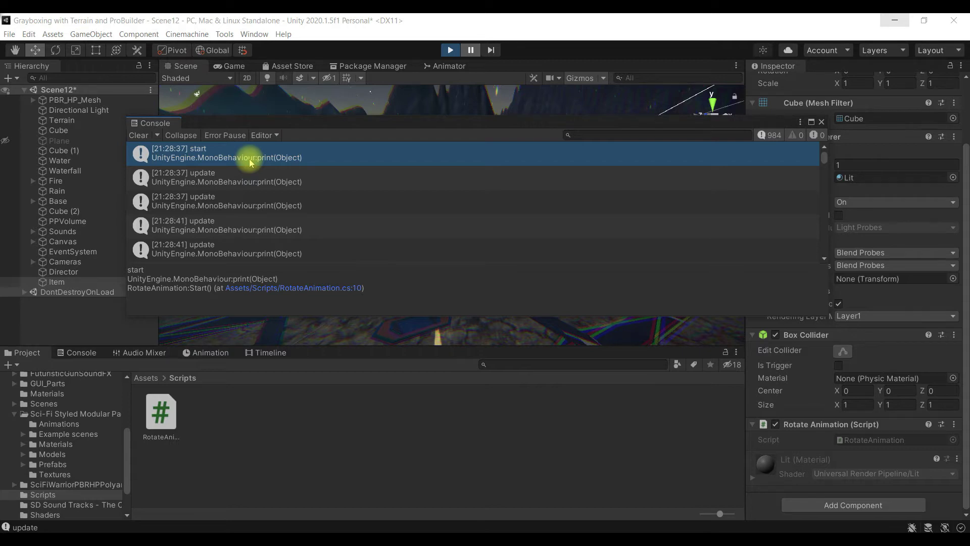
pyautogui.click(264, 179)
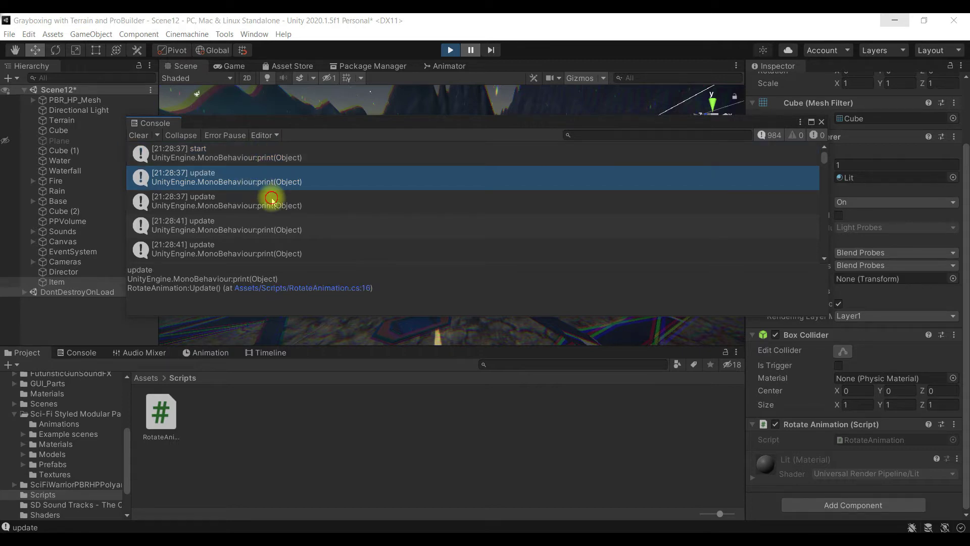
pyautogui.click(270, 202)
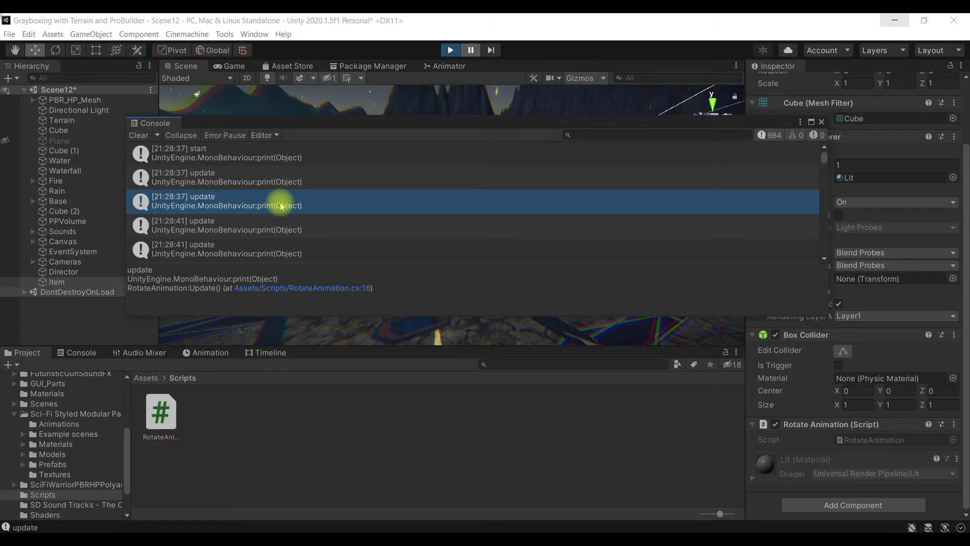
pyautogui.click(284, 218)
pyautogui.scroll(-1, 284, 219)
pyautogui.scroll(-1, 286, 218)
pyautogui.scroll(-1, 291, 217)
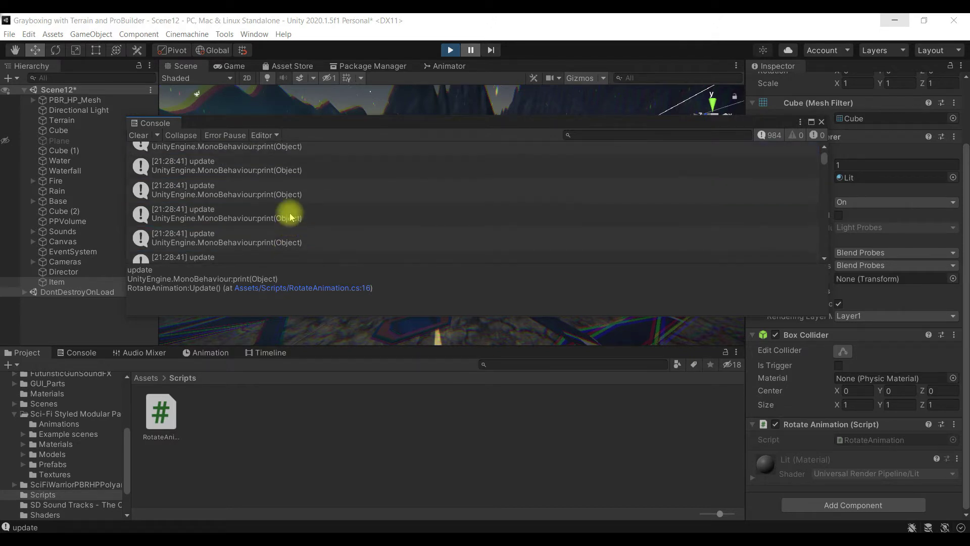
pyautogui.click(254, 188)
pyautogui.click(268, 214)
pyautogui.scroll(-1, 269, 223)
pyautogui.scroll(-1, 269, 223)
pyautogui.scroll(-1, 269, 223)
pyautogui.scroll(-2, 269, 223)
pyautogui.scroll(-2, 269, 223)
pyautogui.scroll(-2, 270, 223)
pyautogui.scroll(-2, 269, 223)
pyautogui.scroll(-1, 269, 223)
pyautogui.scroll(-1, 270, 222)
pyautogui.scroll(-1, 272, 219)
pyautogui.scroll(-1, 257, 213)
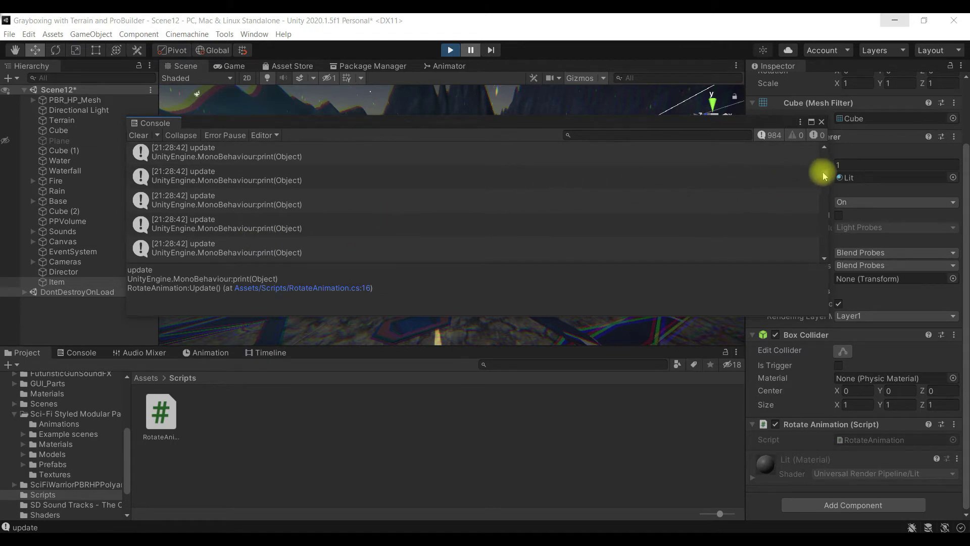
pyautogui.moveTo(822, 176); pyautogui.dragTo(828, 251)
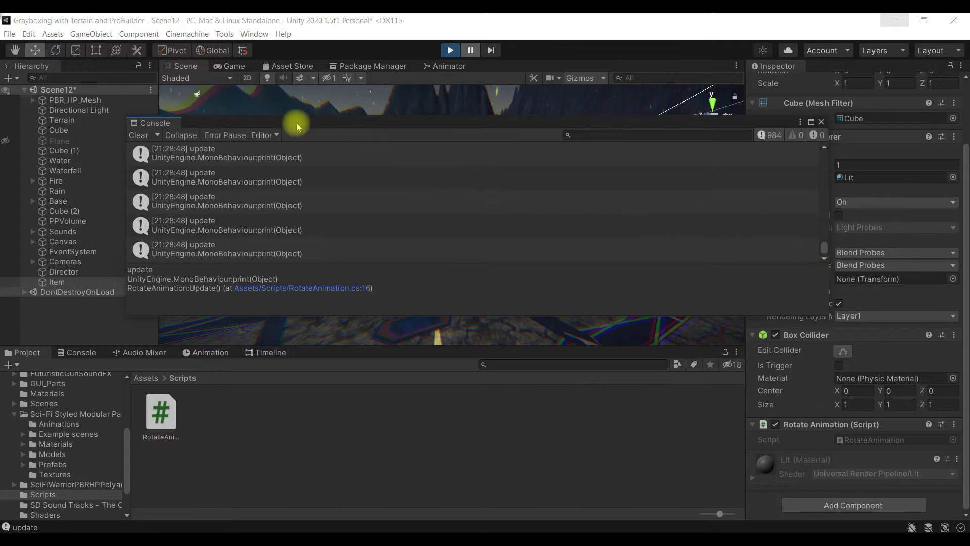
pyautogui.click(449, 51)
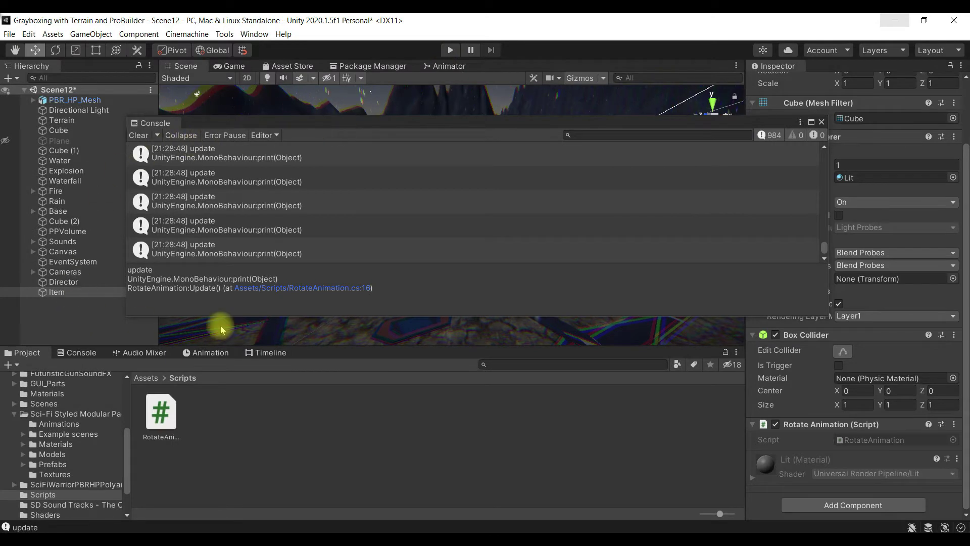
# Clear the selection and close the floating Console window to reveal the Scene view.
pyautogui.moveTo(778, 414)
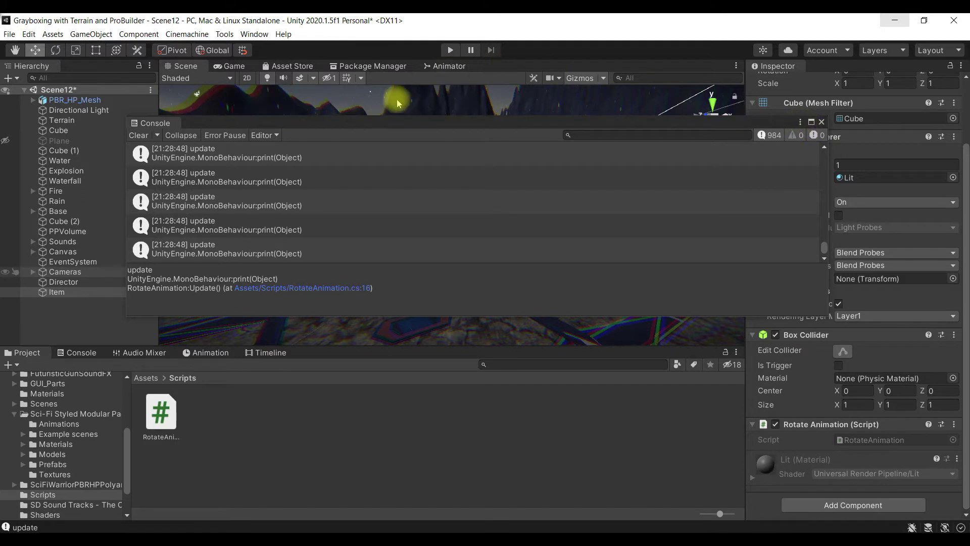
pyautogui.click(293, 445)
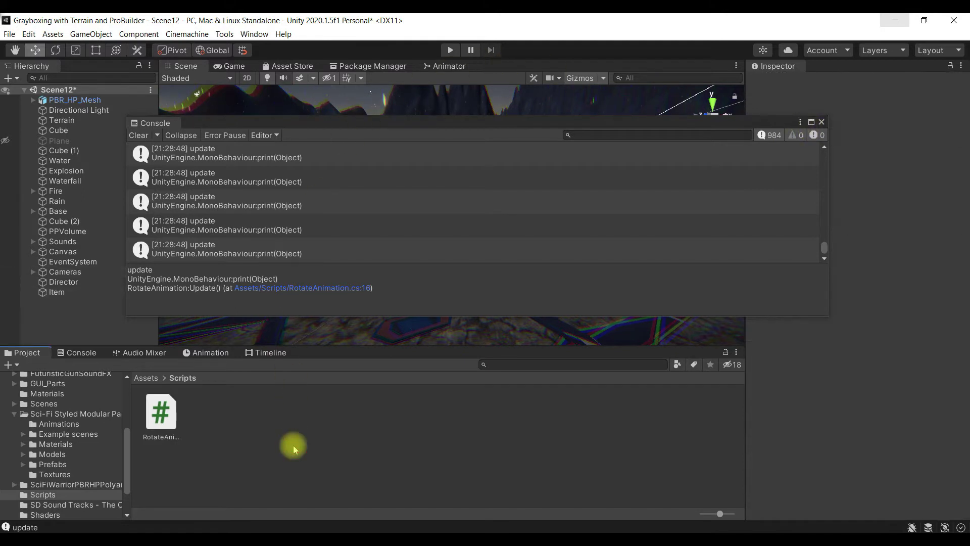
pyautogui.click(812, 122)
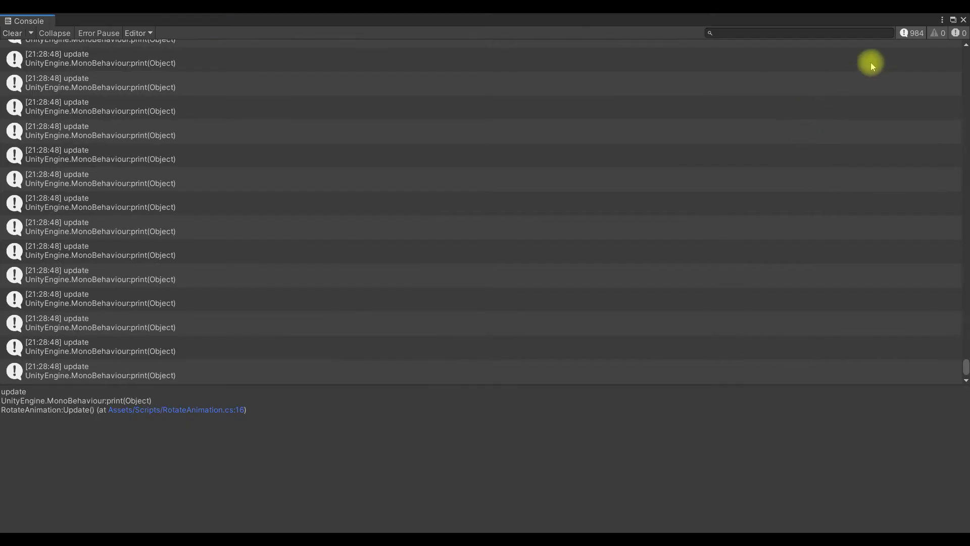
pyautogui.click(953, 19)
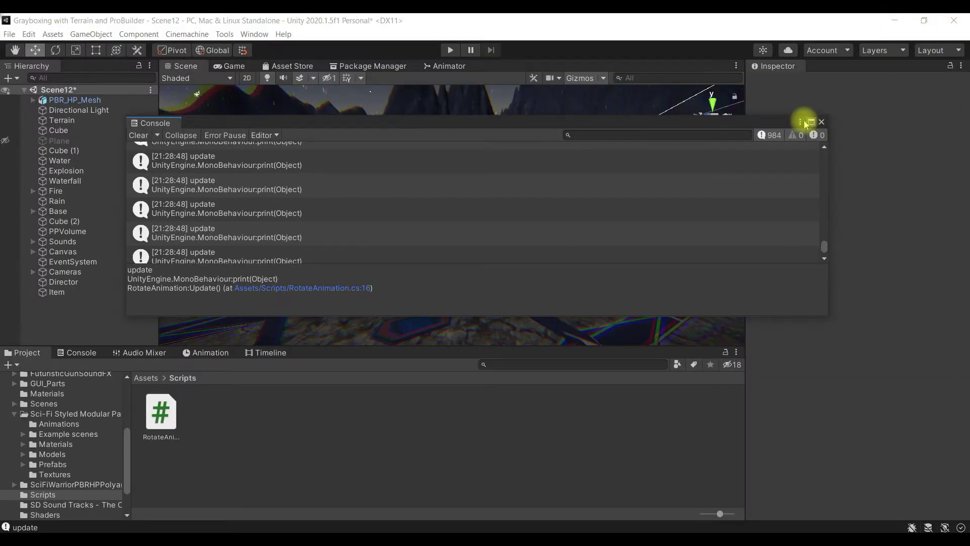
pyautogui.click(821, 123)
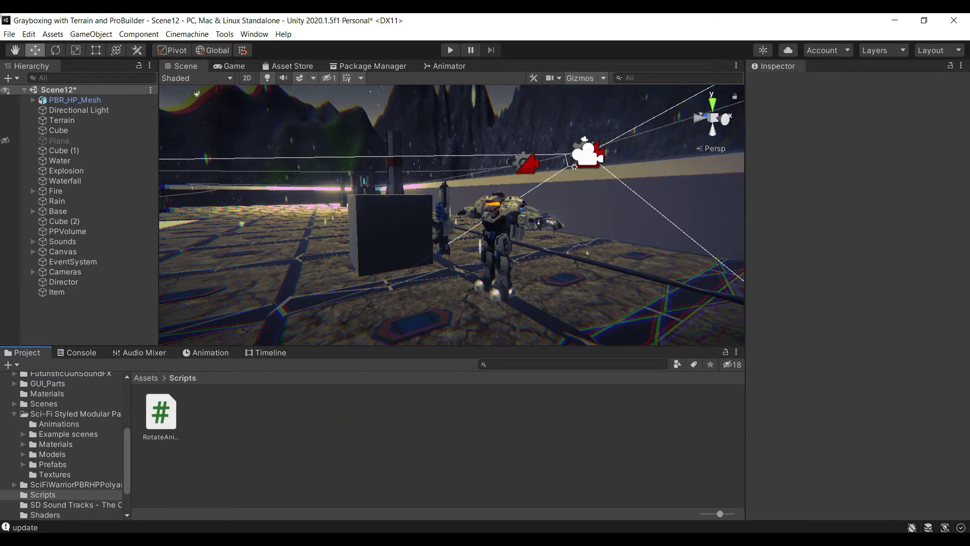
# Return to Visual Studio and review the Start and Update method signatures in RotateAnimation.cs.
pyautogui.hotkey('alt', 'Tab')
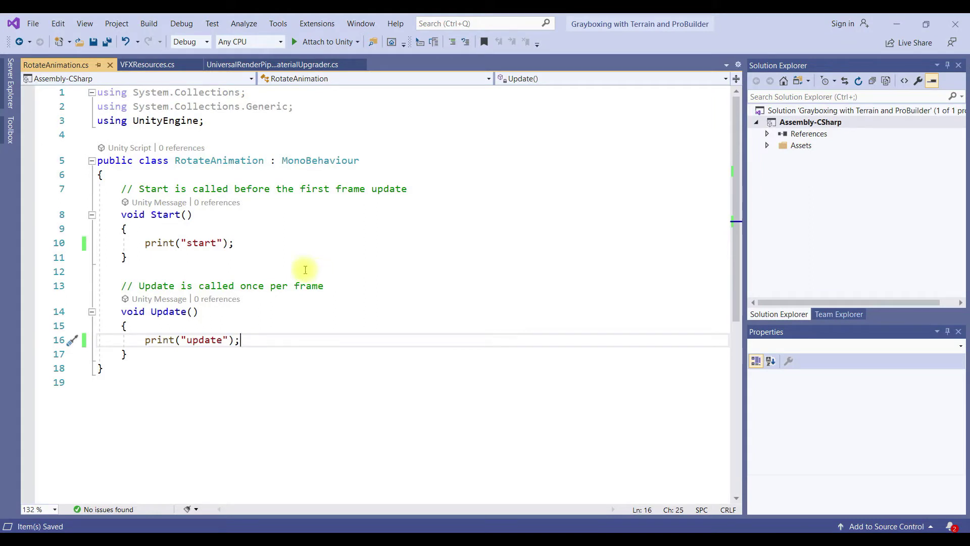
pyautogui.click(258, 243)
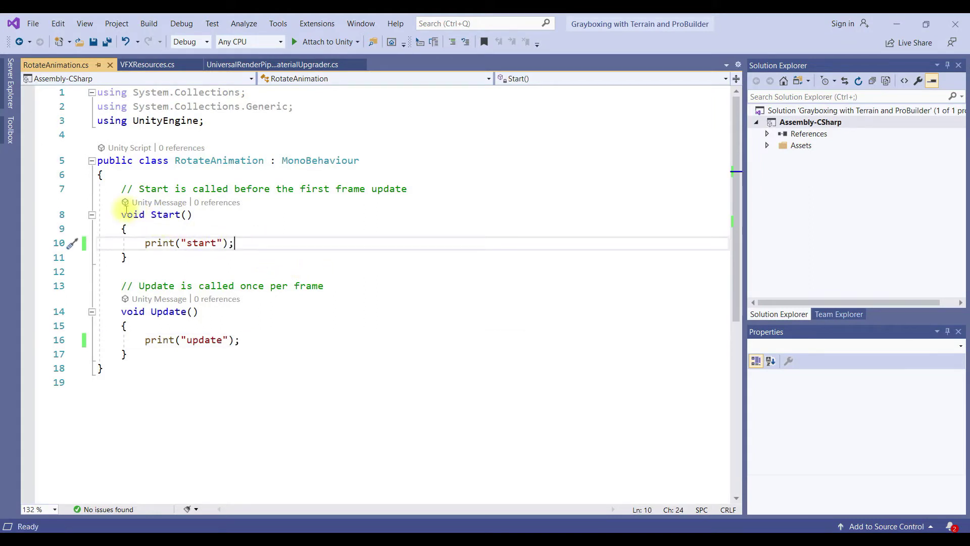
pyautogui.moveTo(121, 215); pyautogui.dragTo(193, 215)
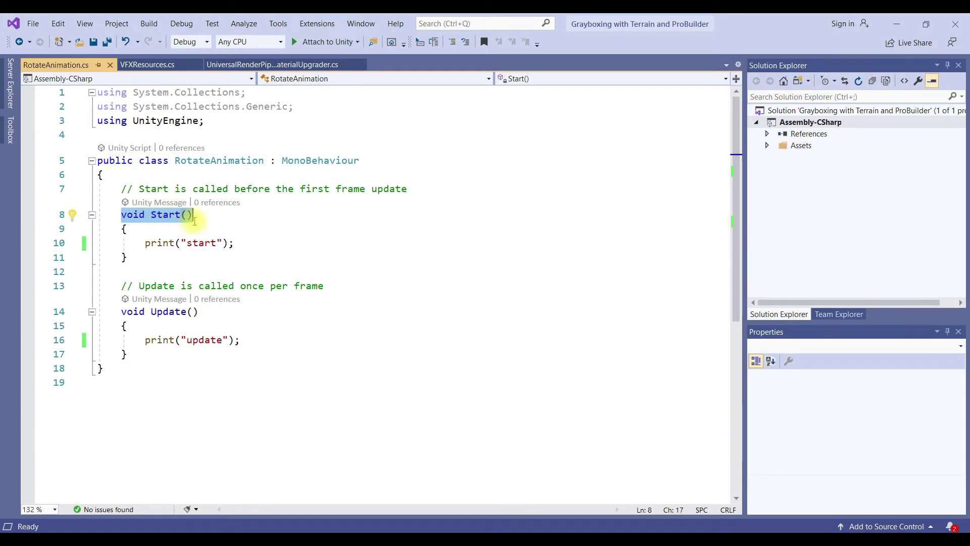
pyautogui.moveTo(122, 313)
pyautogui.mouseDown()
pyautogui.moveTo(222, 321)
pyautogui.moveTo(232, 310)
pyautogui.mouseUp()
pyautogui.click(277, 284)
pyautogui.click(358, 240)
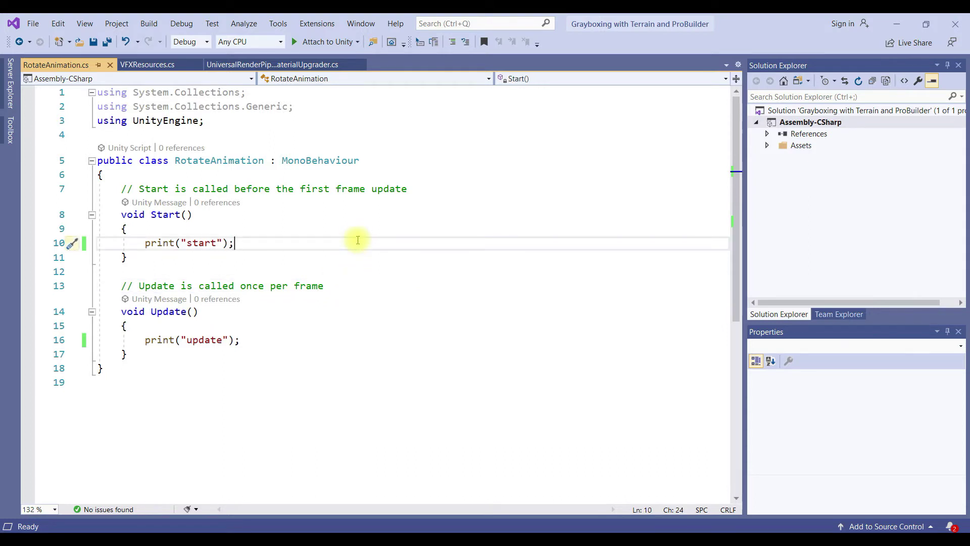
# Declare public float speed = 0; at the top of the class and save the script.
pyautogui.click(404, 161)
pyautogui.press('Down')
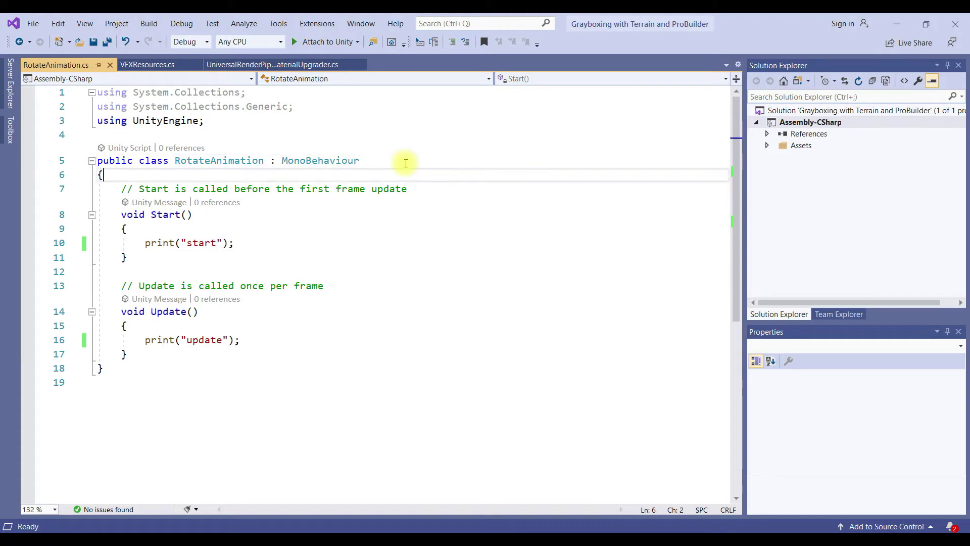
pyautogui.press('Return')
pyautogui.write('public ')
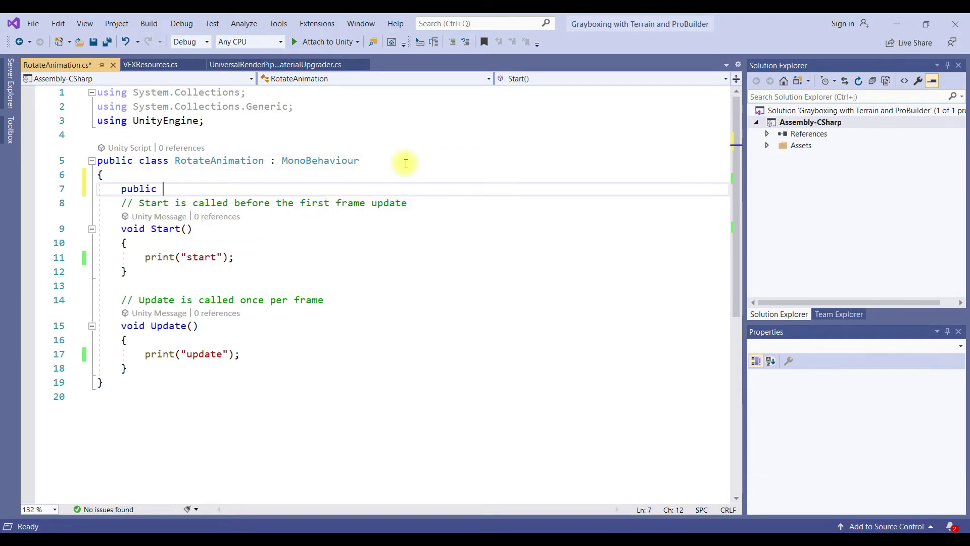
pyautogui.write('float speed;')
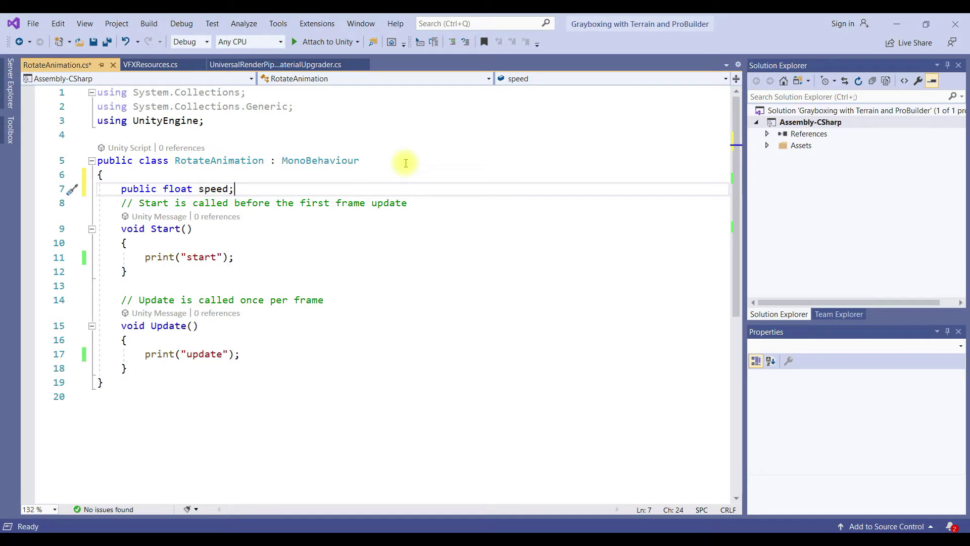
pyautogui.press('End')
pyautogui.press('Return')
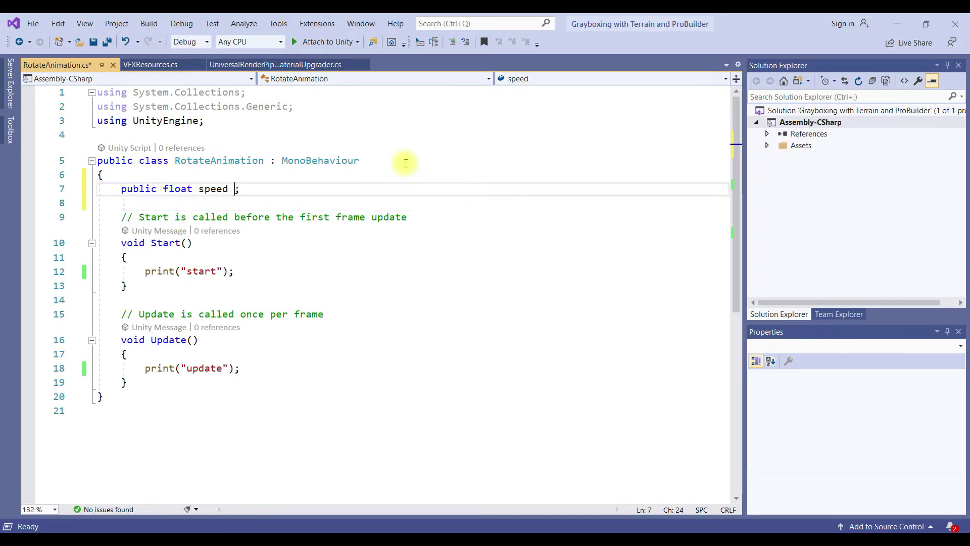
pyautogui.write('= 0')
pyautogui.hotkey('ctrl', 's')
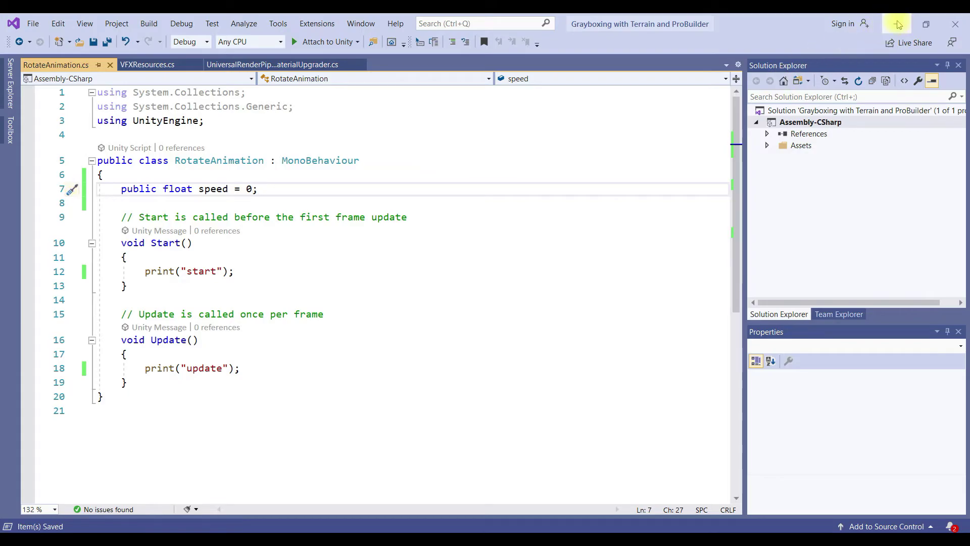
pyautogui.click(898, 24)
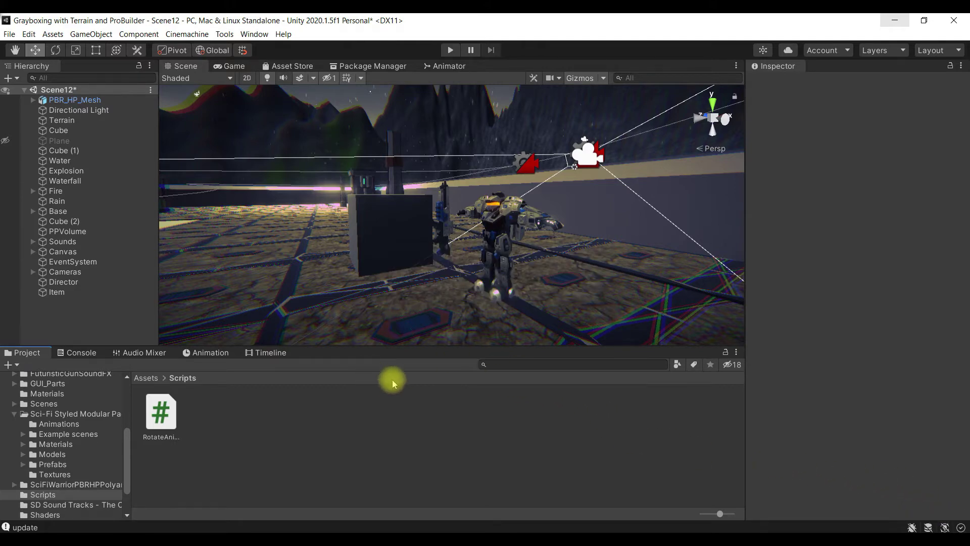
# Select the Item and review the public float speed declaration in RotateAnimation.cs.
pyautogui.click(98, 292)
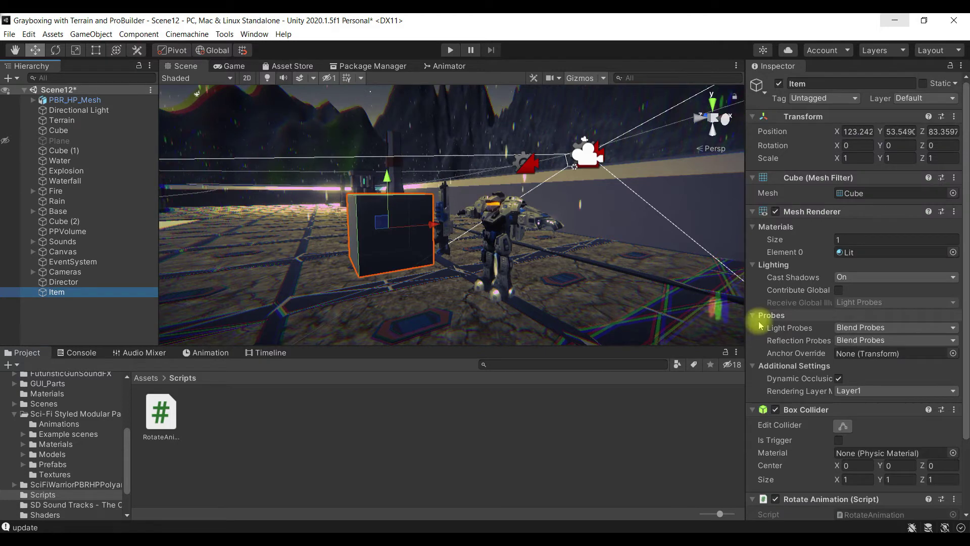
pyautogui.scroll(-3, 851, 315)
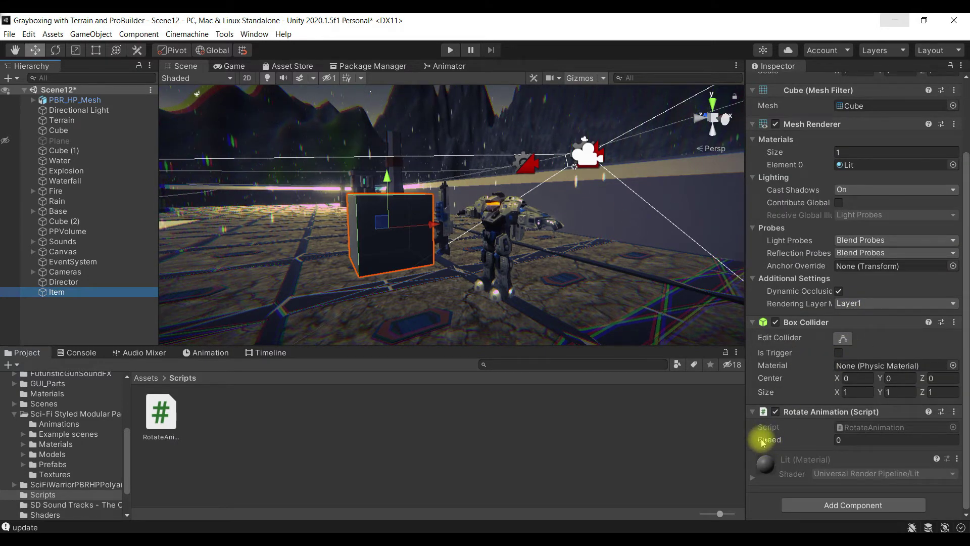
pyautogui.click(271, 531)
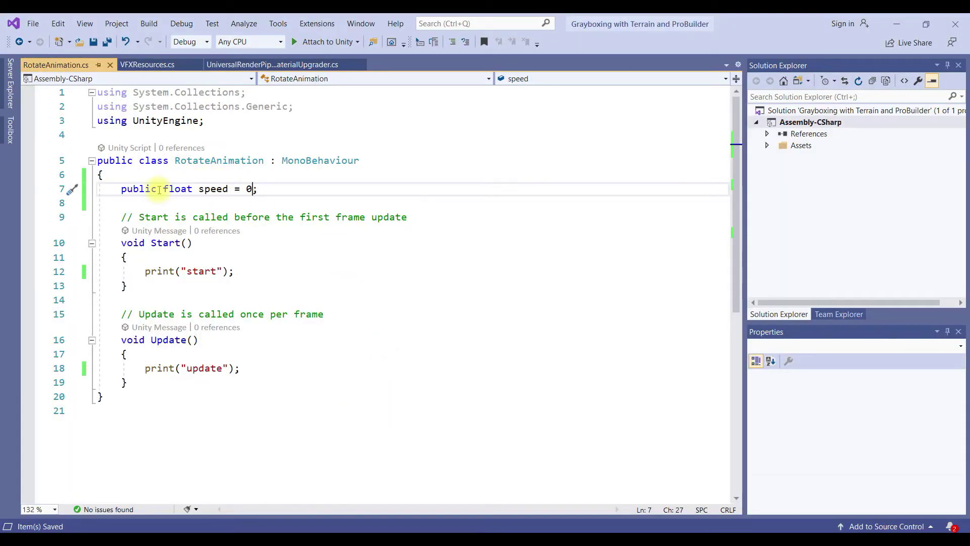
pyautogui.doubleClick(202, 190)
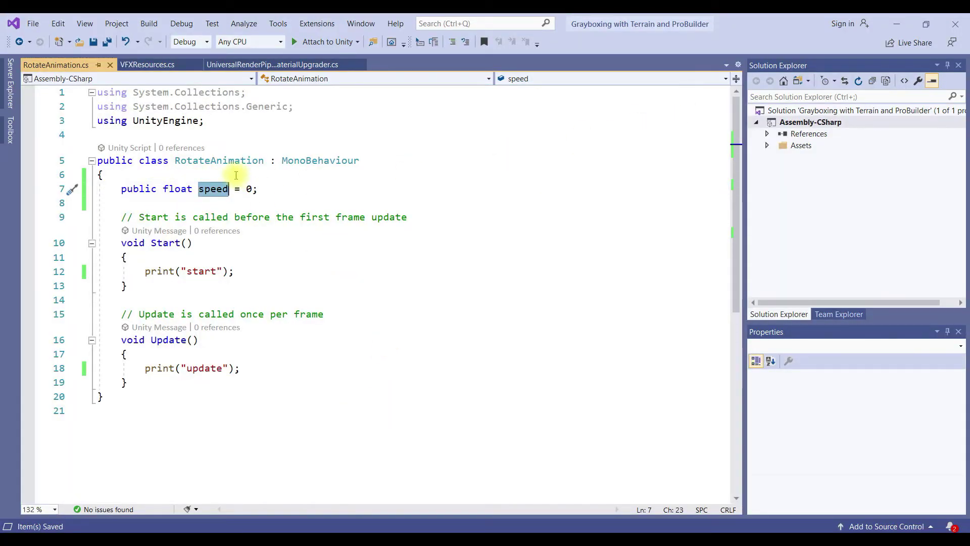
pyautogui.doubleClick(178, 190)
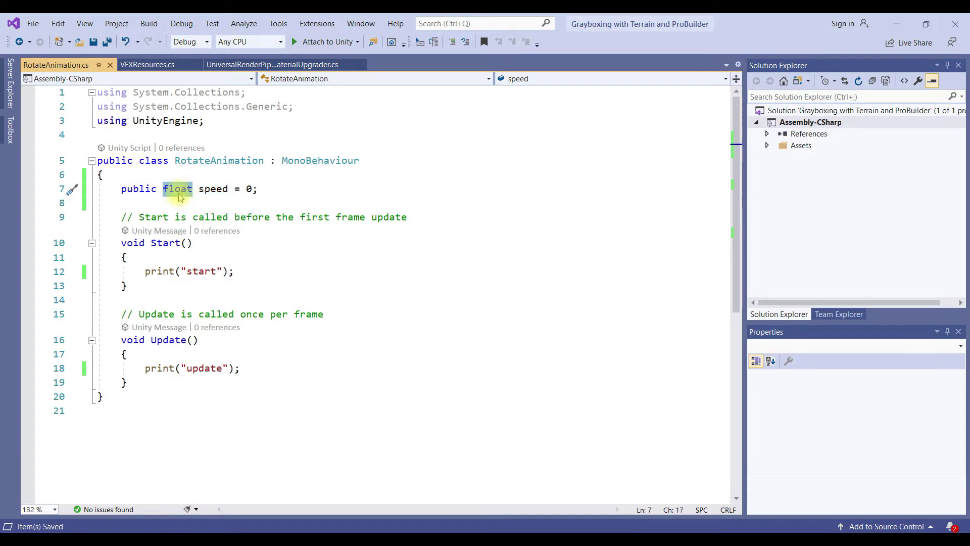
pyautogui.doubleClick(137, 191)
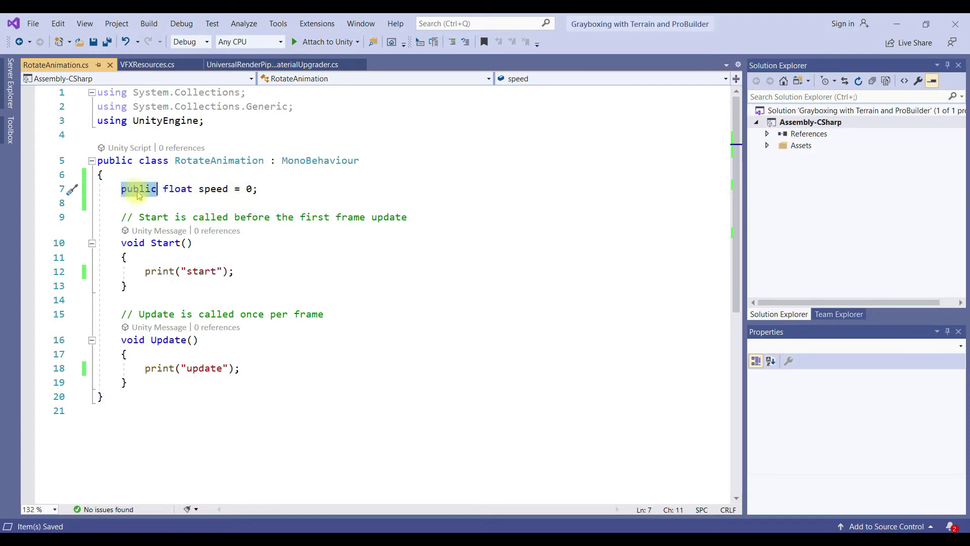
pyautogui.click(300, 193)
pyautogui.click(897, 23)
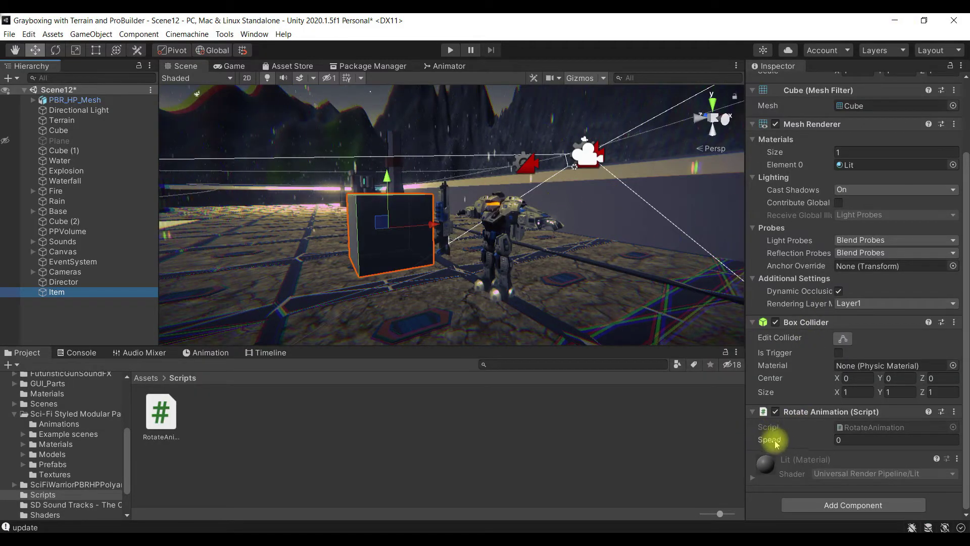
# Try Speed values 1 and 2 on Rotate Animation, then leave Speed at 0.
pyautogui.click(852, 439)
pyautogui.write('1')
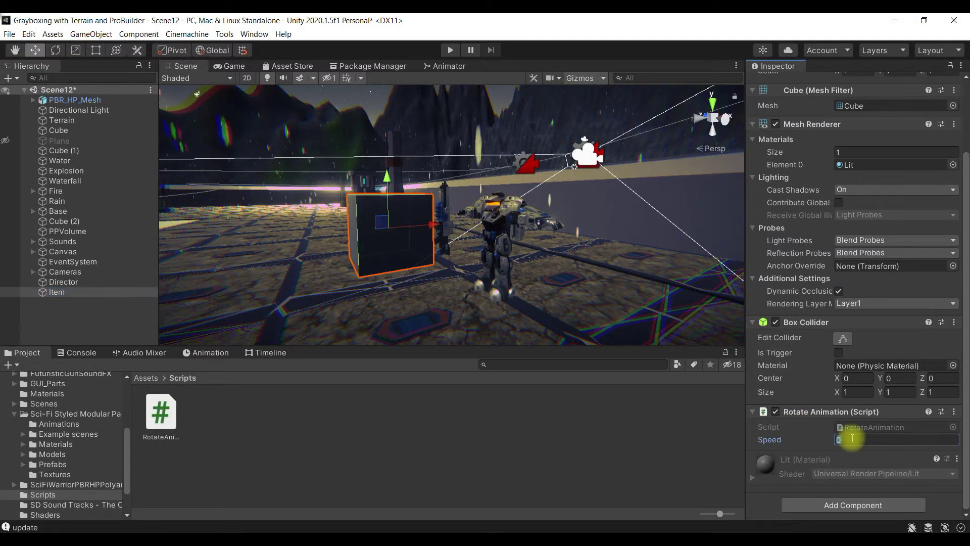
pyautogui.press('BackSpace')
pyautogui.write('2')
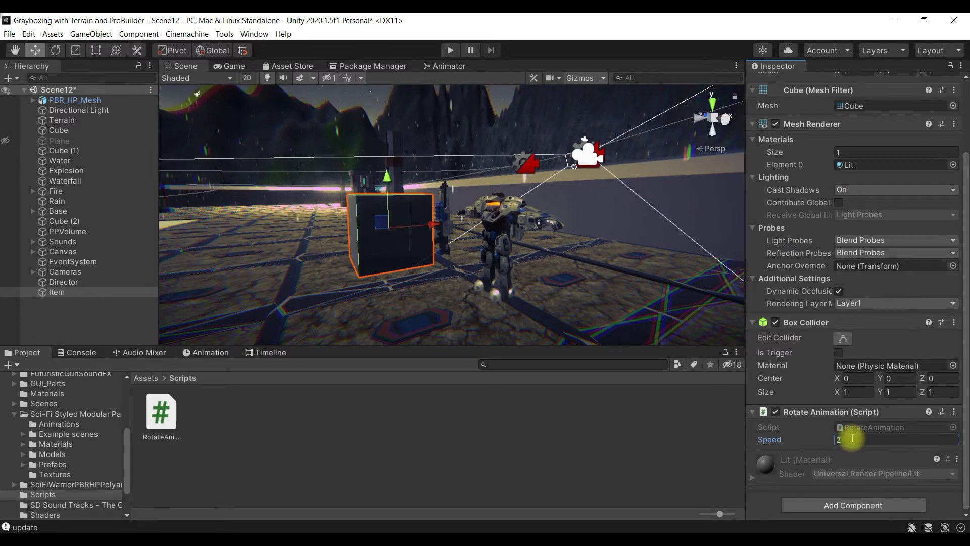
pyautogui.press('BackSpace')
pyautogui.write('0')
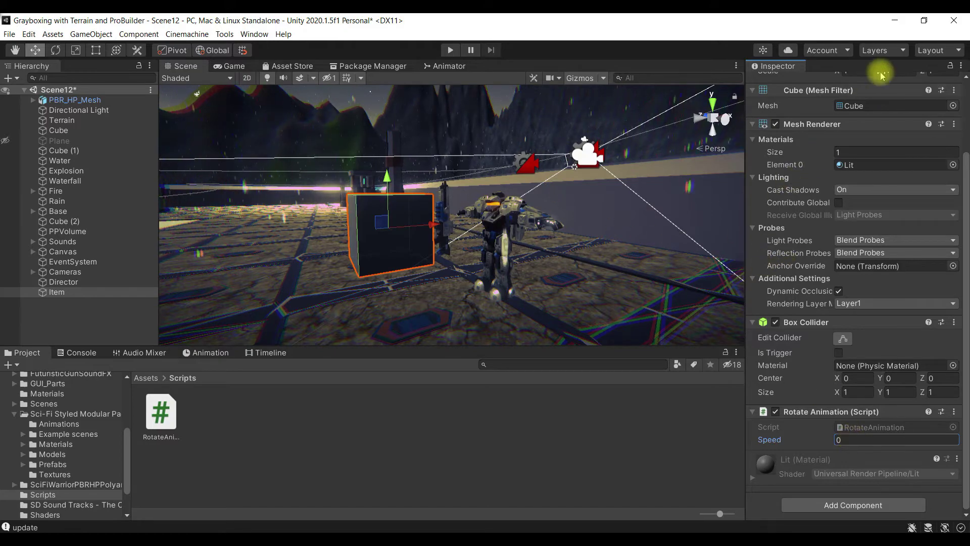
pyautogui.hotkey('alt', 'Tab')
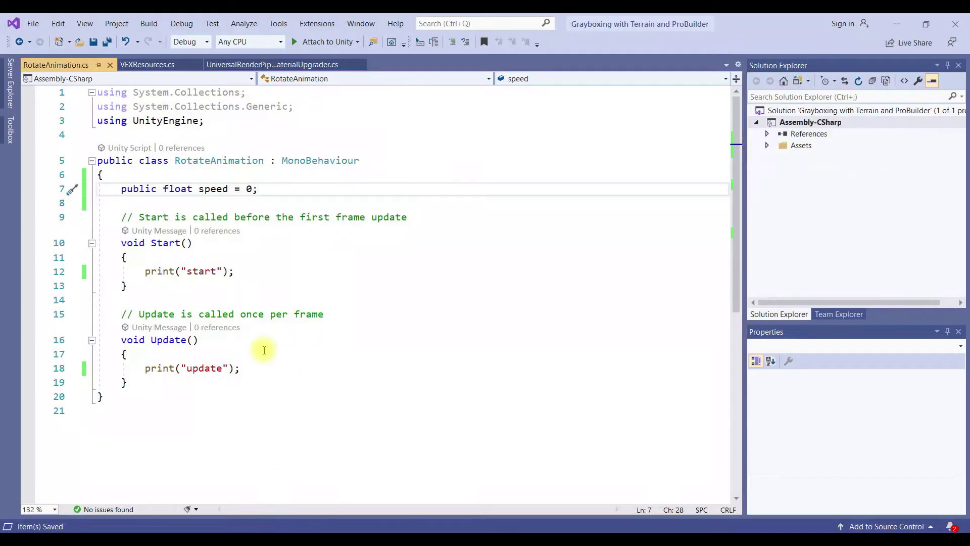
# Change the speed field from public to private and save RotateAnimation.cs.
pyautogui.doubleClick(150, 189)
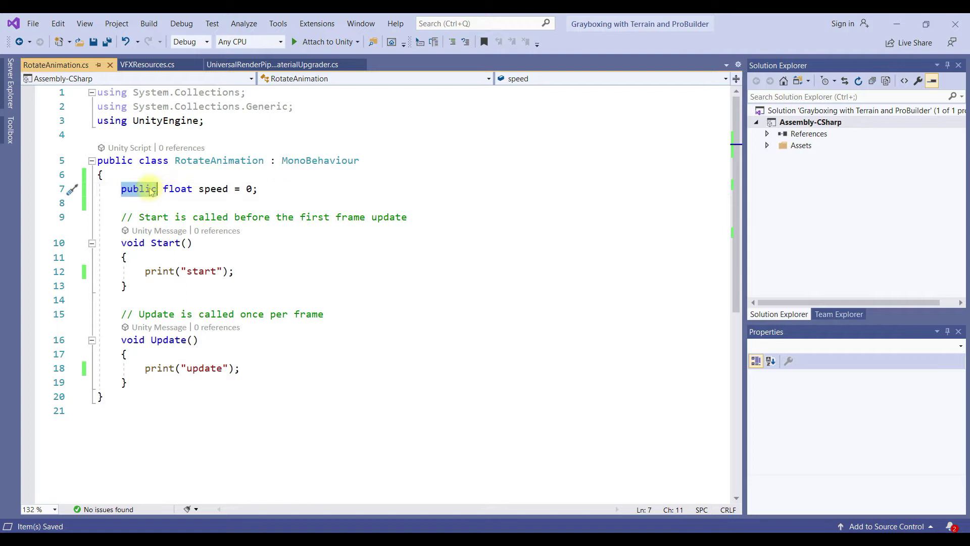
pyautogui.write('pri')
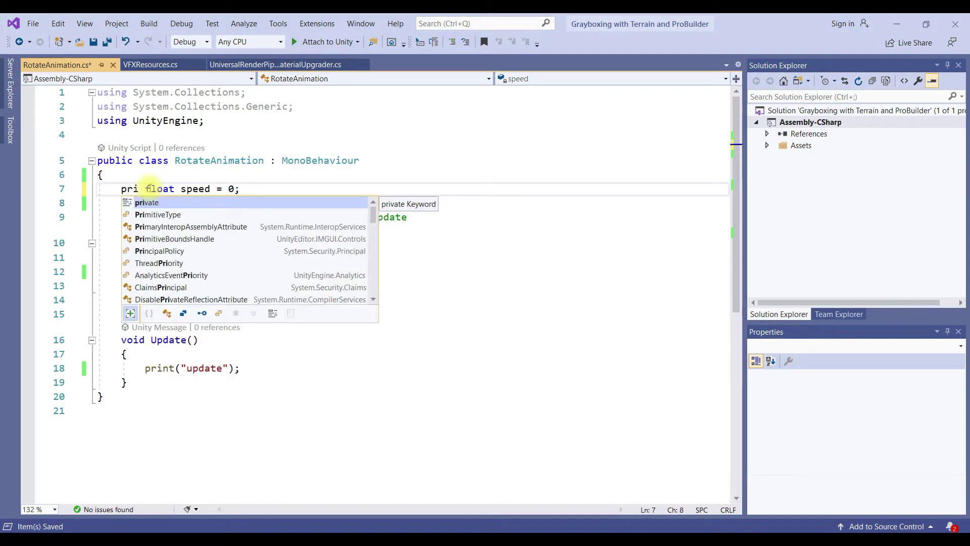
pyautogui.write('v')
pyautogui.press('Tab')
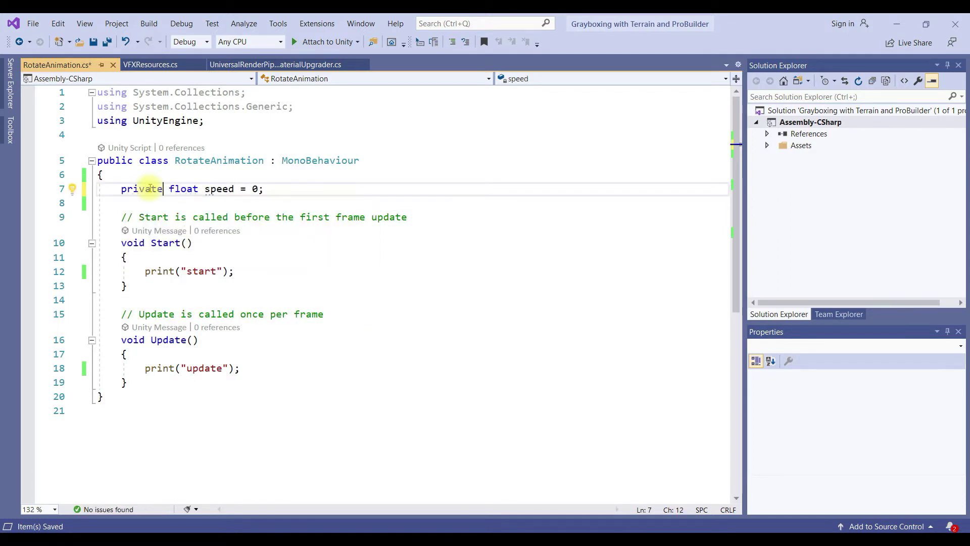
pyautogui.hotkey('ctrl', 's')
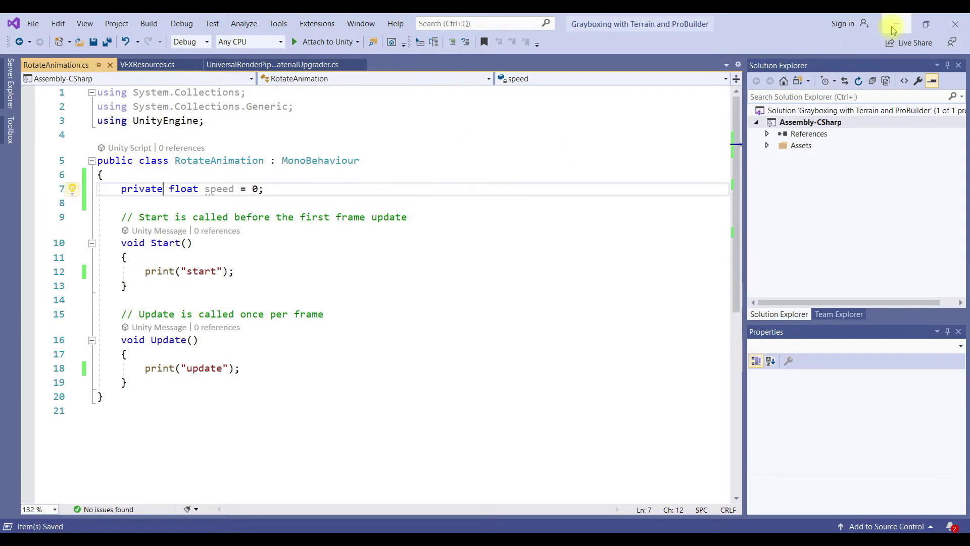
pyautogui.click(892, 31)
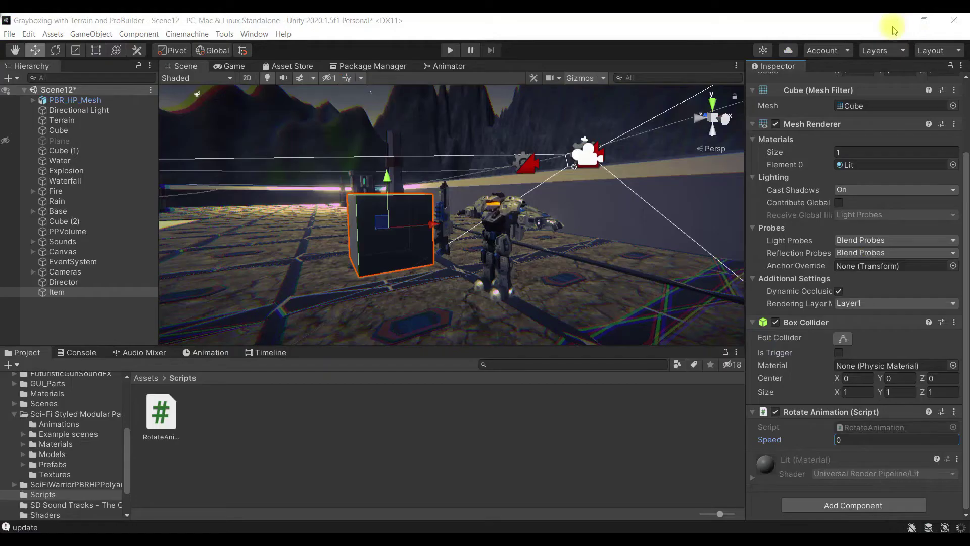
# Check that Rotate Animation no longer shows the now-private Speed field.
pyautogui.click(778, 440)
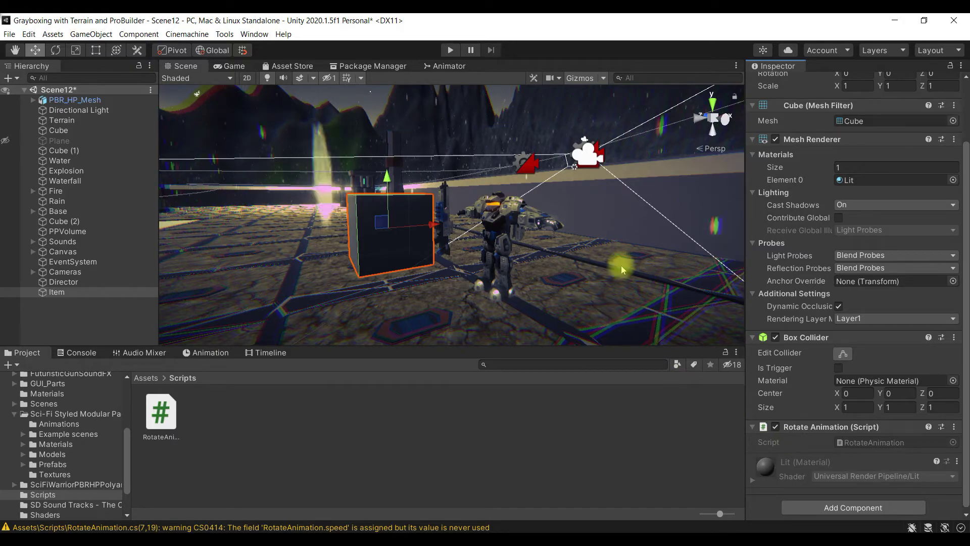
pyautogui.hotkey('alt', 'Tab')
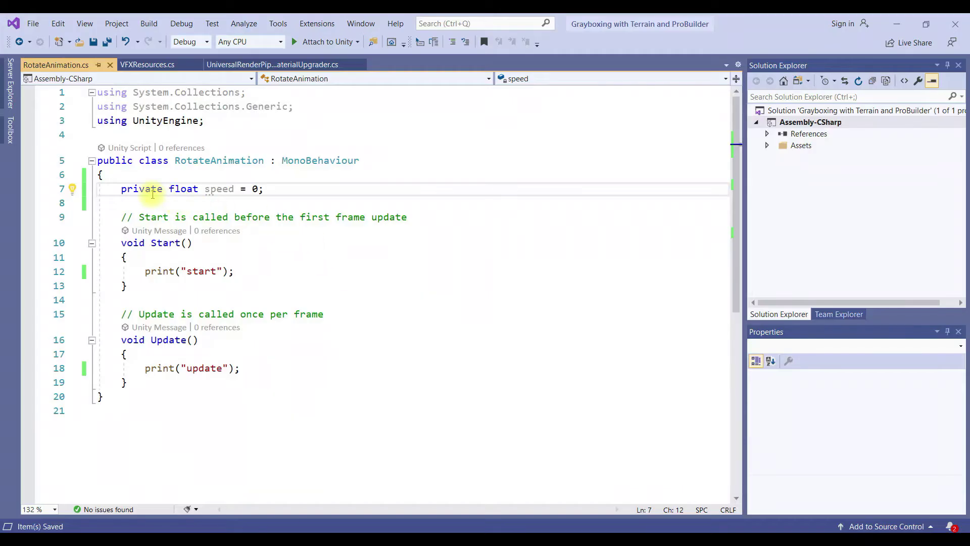
# Add a [SerializeField] line above the private speed declaration and save the script.
pyautogui.doubleClick(152, 188)
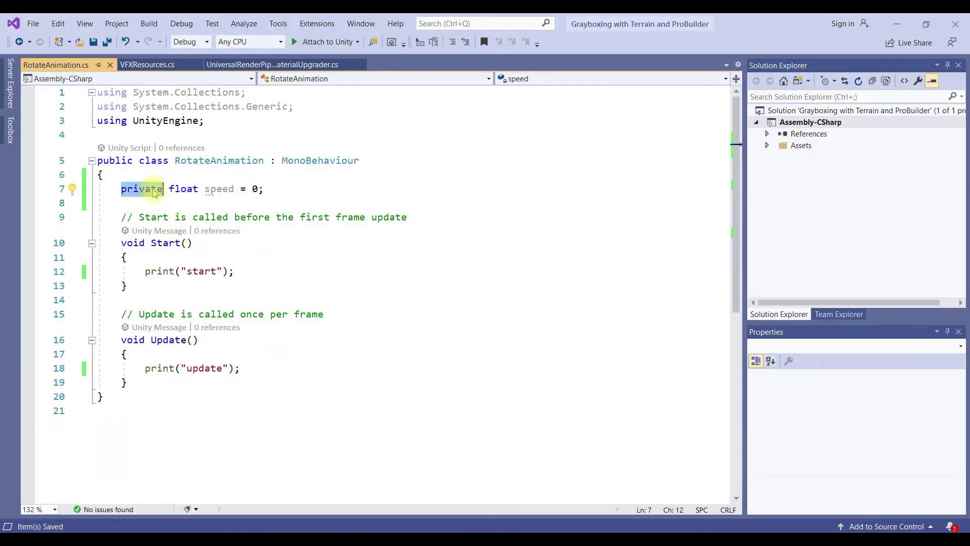
pyautogui.click(155, 180)
pyautogui.press('Return')
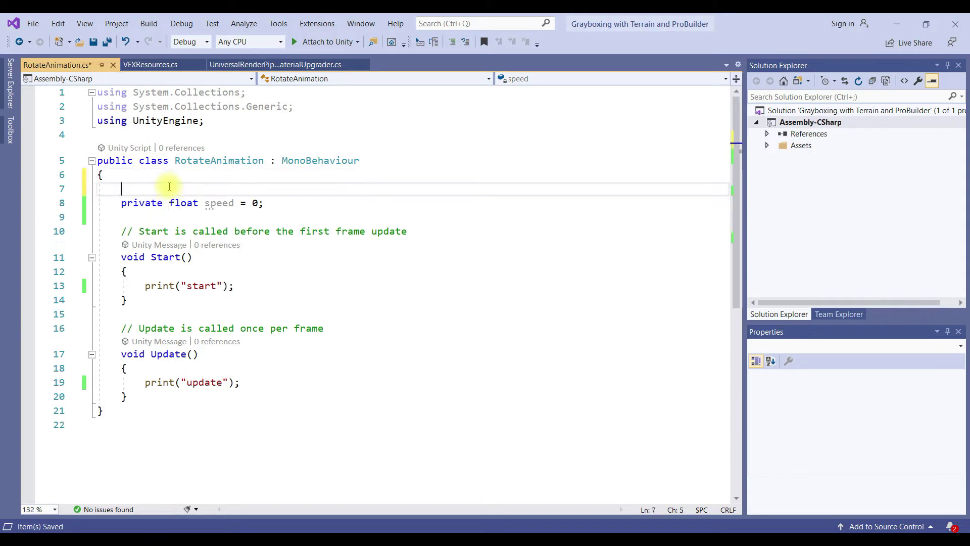
pyautogui.write('[Se')
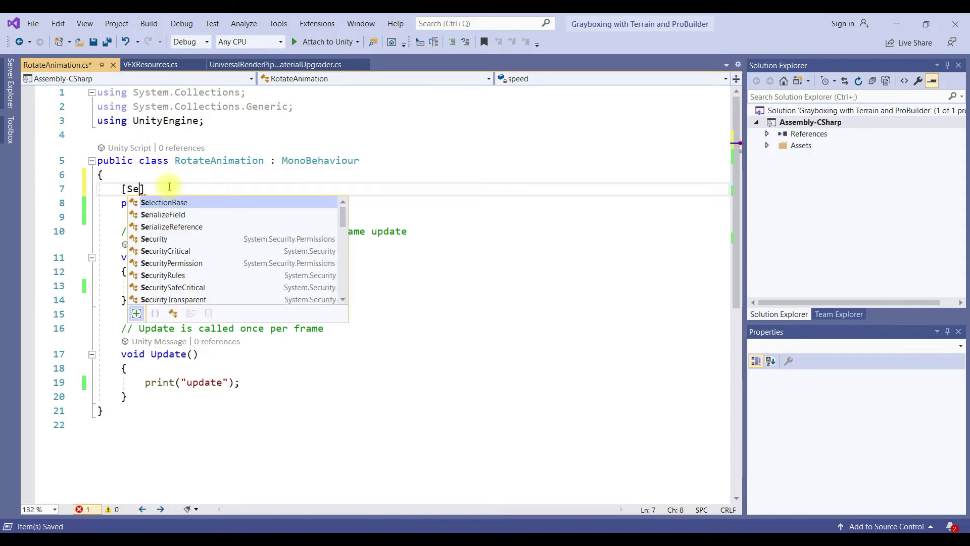
pyautogui.write('r')
pyautogui.press('Tab')
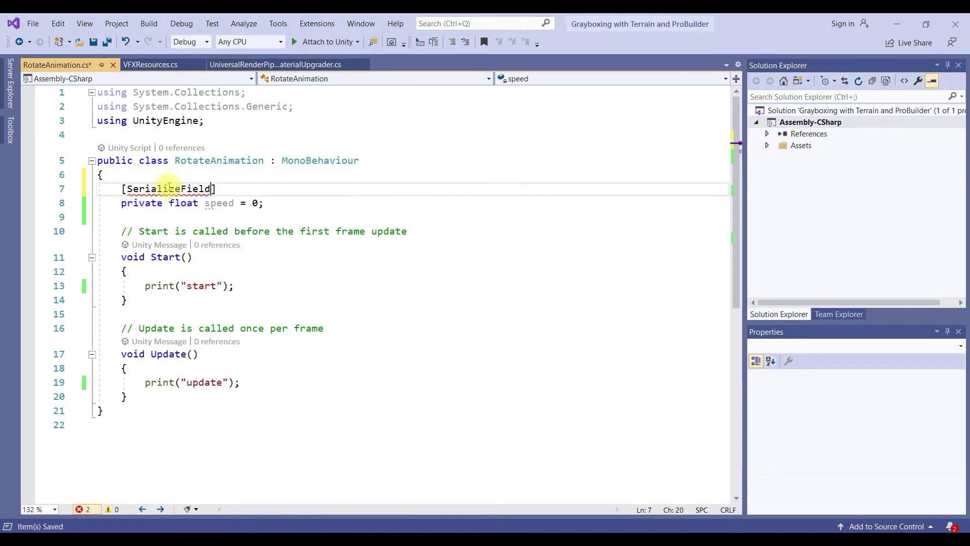
pyautogui.hotkey('ctrl', 's')
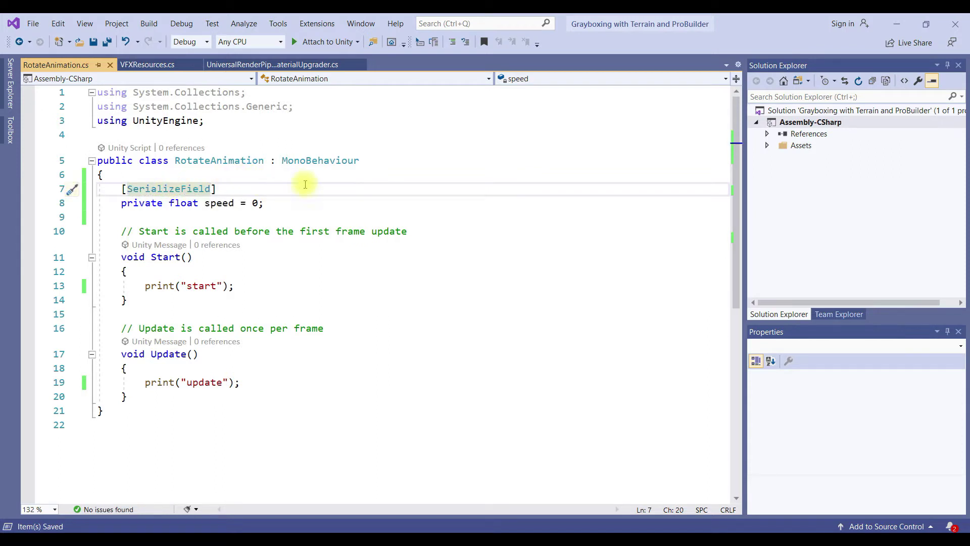
# Confirm Speed reappears on the Item's Rotate Animation component, left at 0.
pyautogui.click(897, 23)
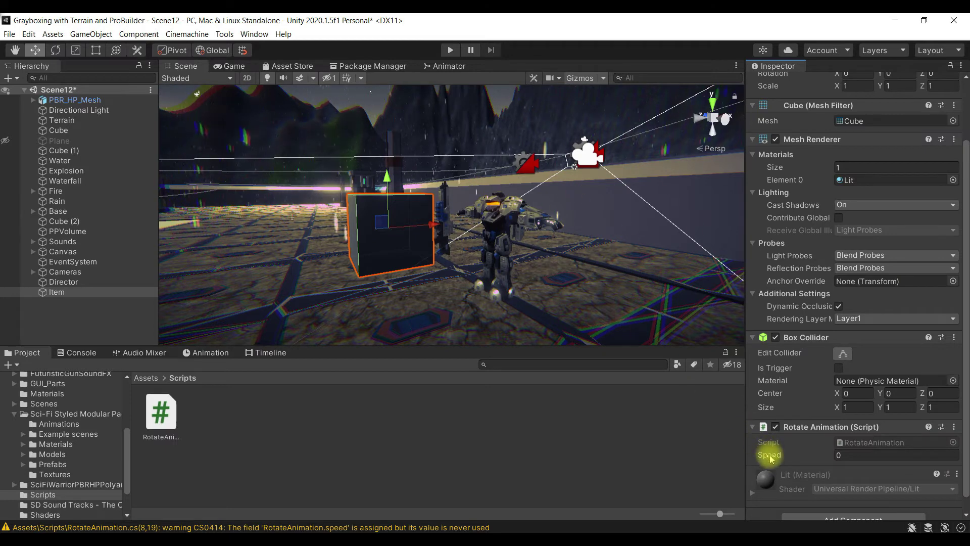
pyautogui.click(838, 455)
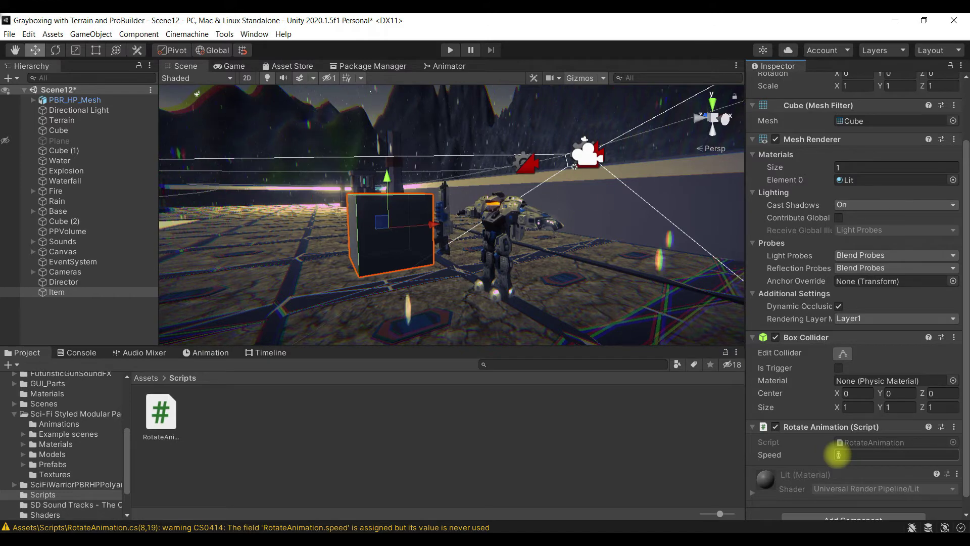
pyautogui.click(841, 448)
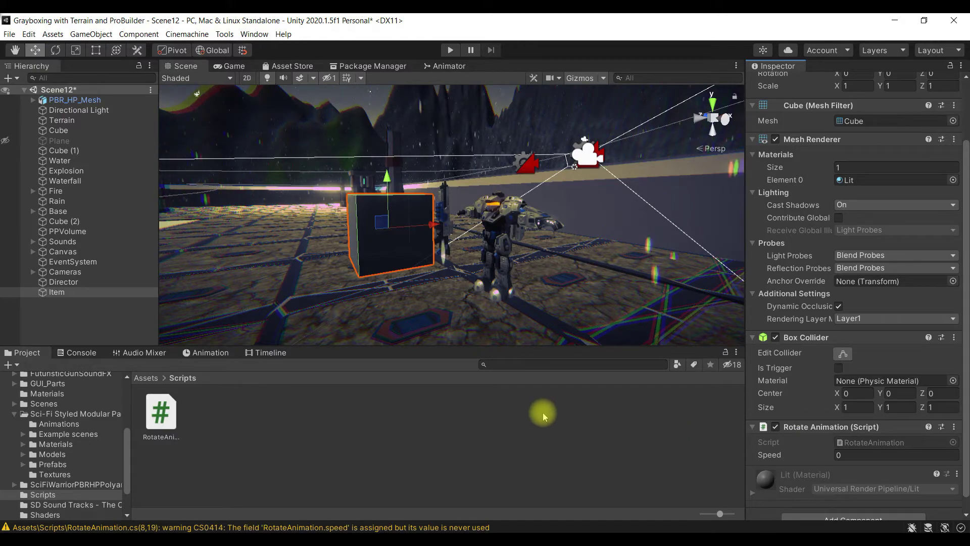
pyautogui.hotkey('alt', 'Tab')
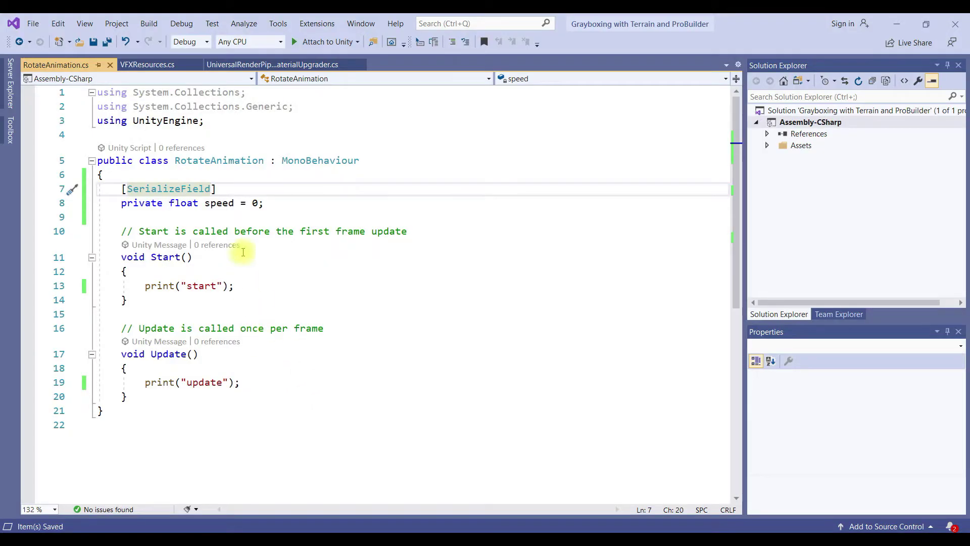
# Shorten the declaration to '[SerializeField] float speed = 0;', save, and reopen it from the console warning.
pyautogui.doubleClick(129, 205)
pyautogui.press('BackSpace')
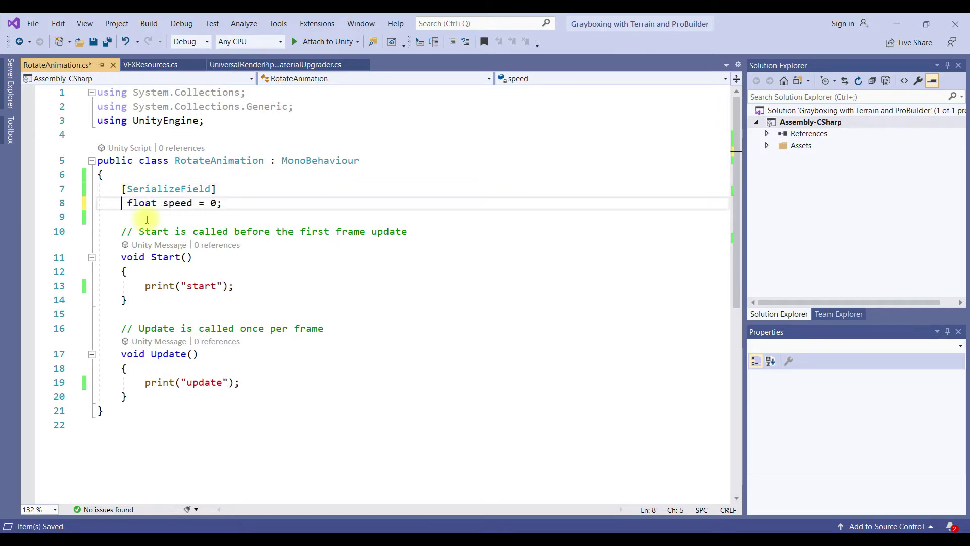
pyautogui.press('BackSpace')
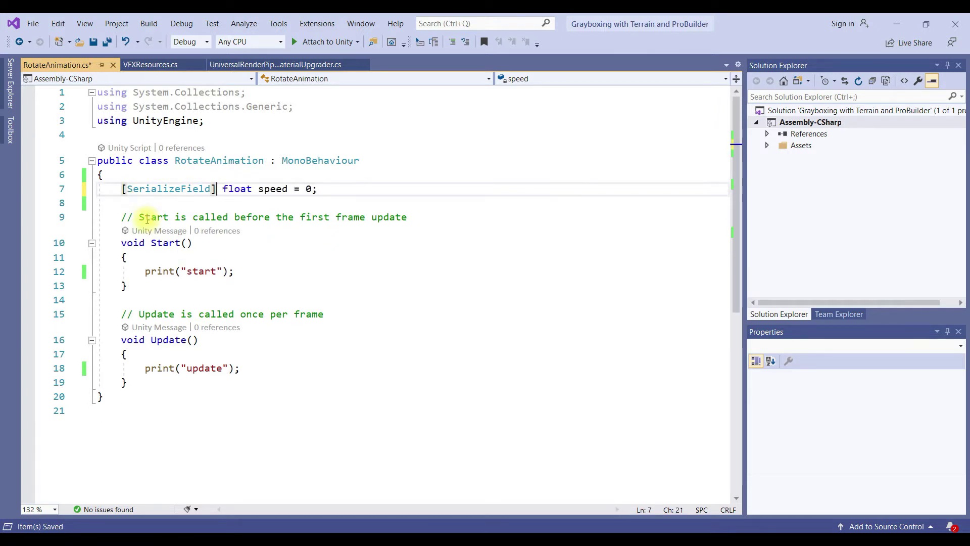
pyautogui.hotkey('ctrl', 's')
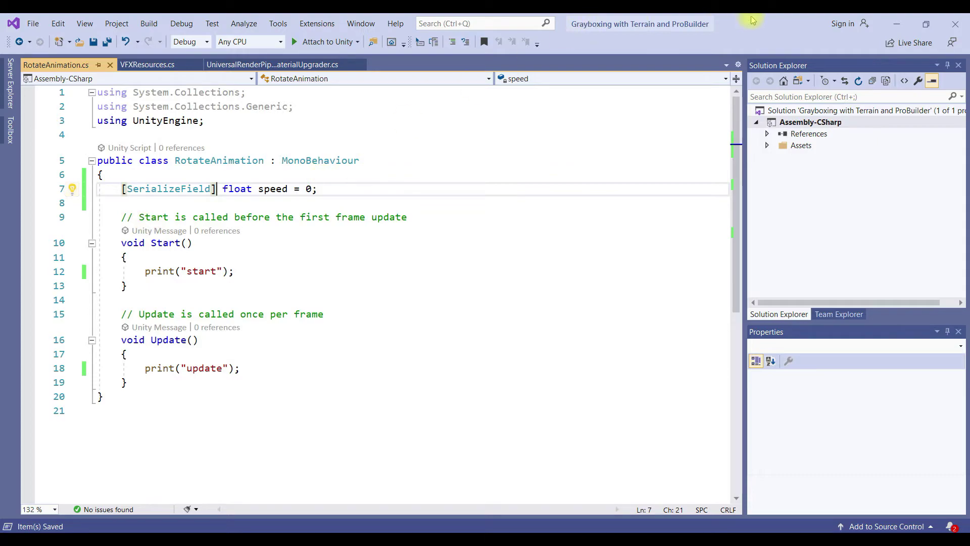
pyautogui.click(898, 25)
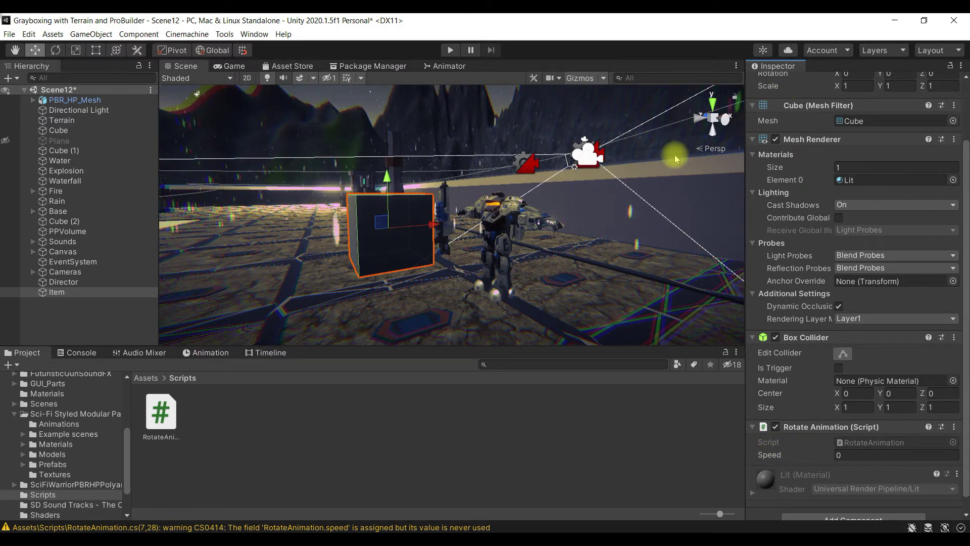
pyautogui.doubleClick(280, 528)
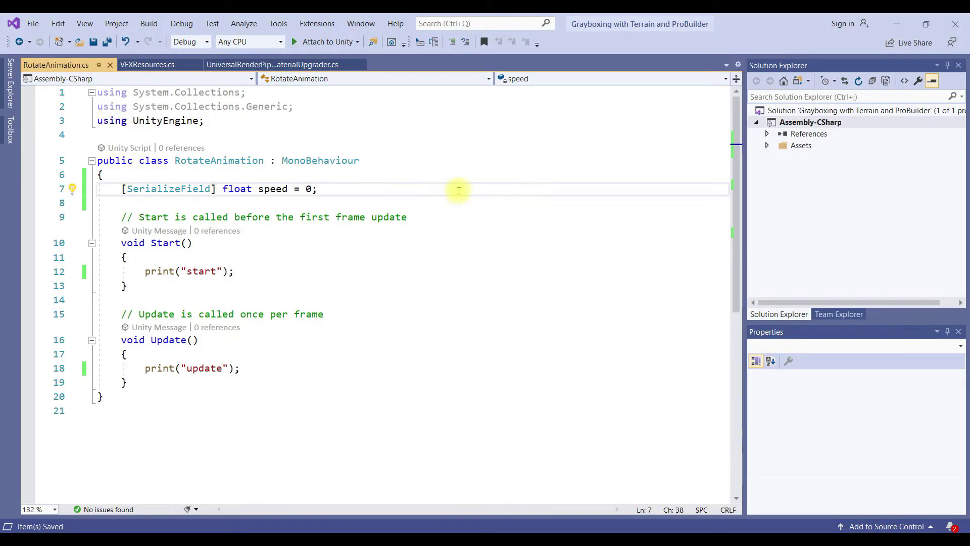
# Start a transform.Rotate call on a new line after print("update") in Update.
pyautogui.click(293, 269)
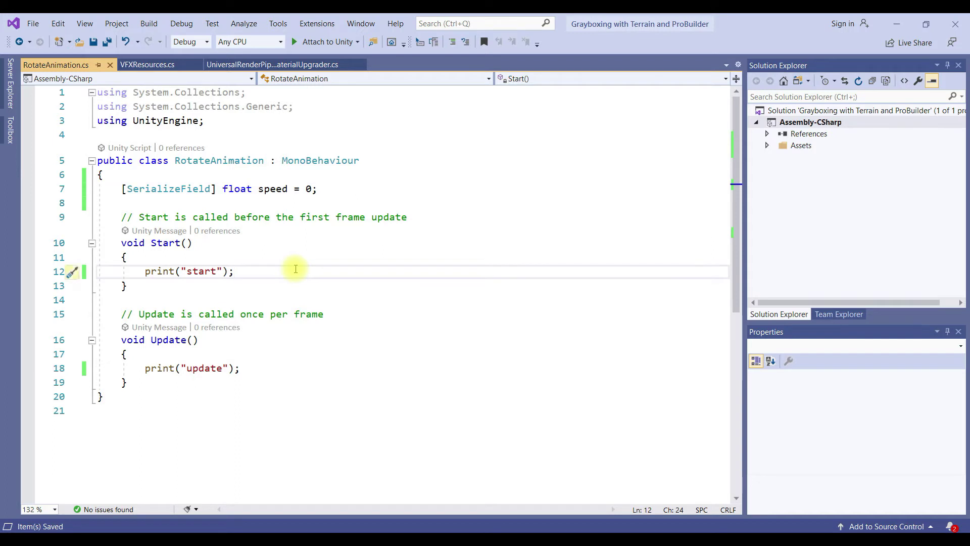
pyautogui.press('Down')
pyautogui.press('Down')
pyautogui.press('Down')
pyautogui.press('Down')
pyautogui.press('Down')
pyautogui.press('Down')
pyautogui.press('Down')
pyautogui.press('Up')
pyautogui.press('End')
pyautogui.press('Return')
pyautogui.write('ra')
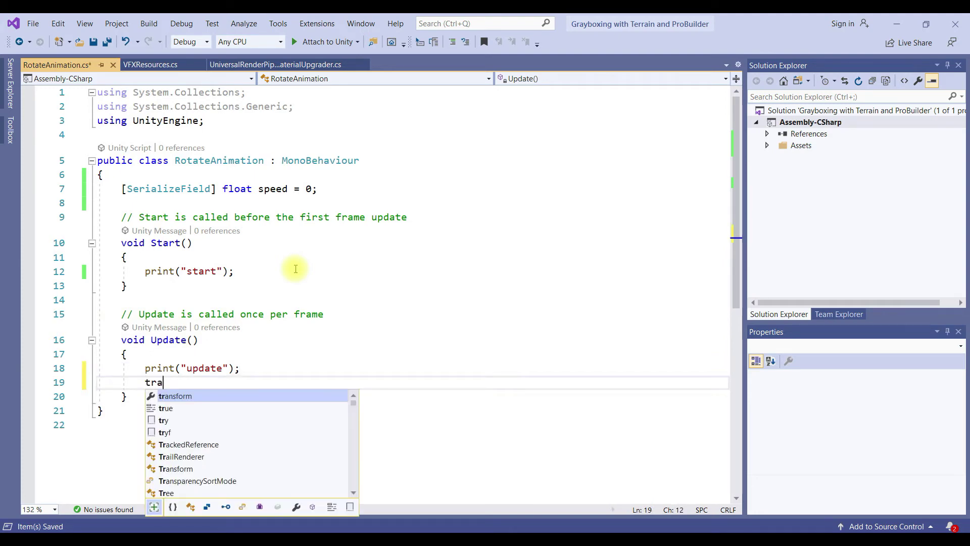
pyautogui.press('Tab')
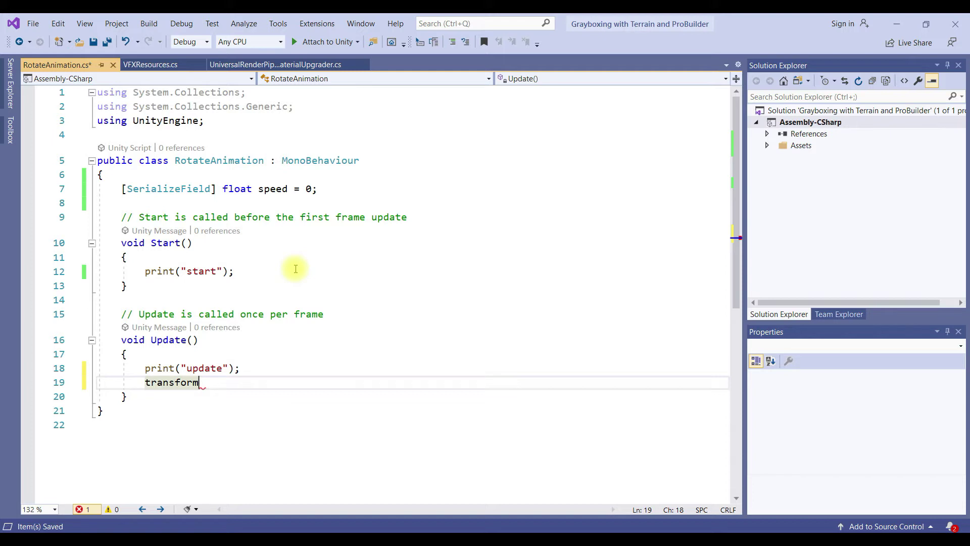
pyautogui.write('.Ro')
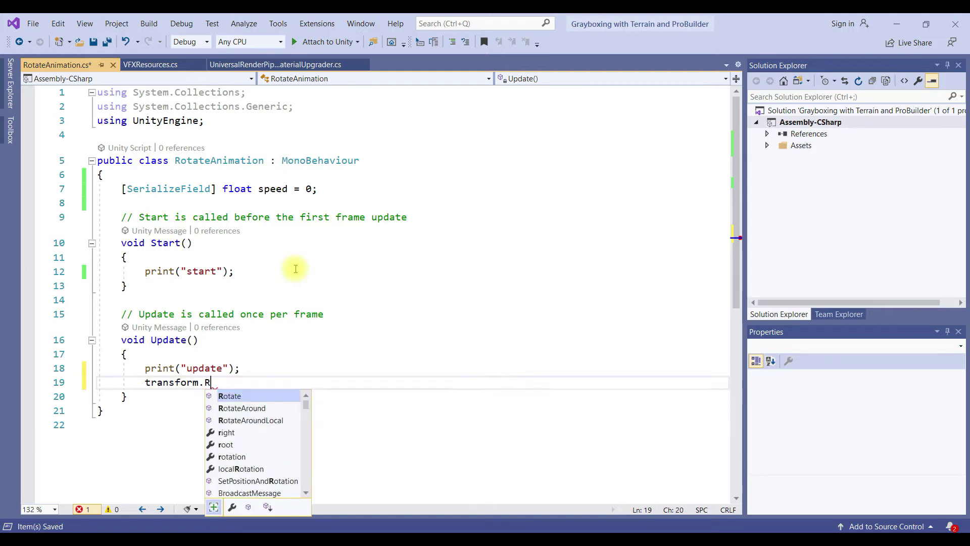
pyautogui.write('ta')
pyautogui.press('Tab')
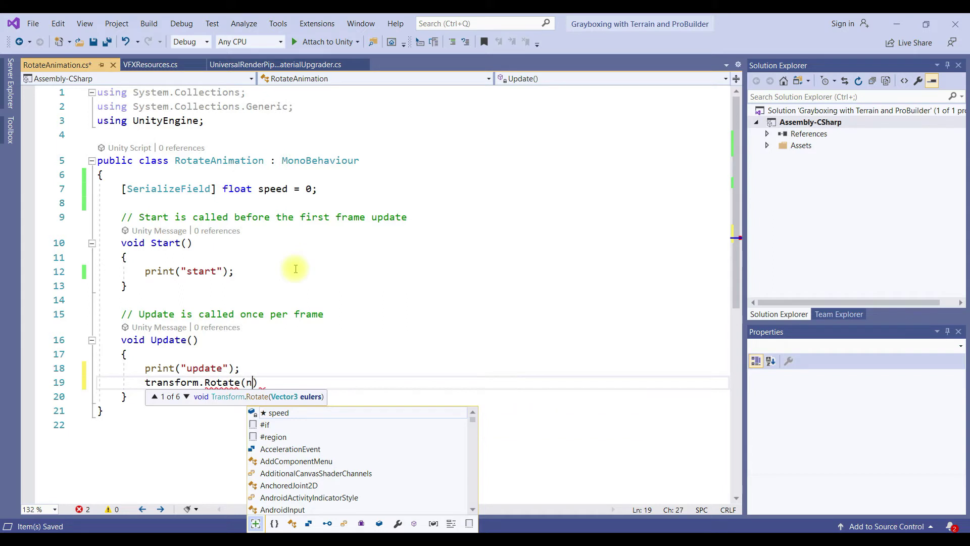
# Pass new Vector3(15, 30, 45) * speed to Rotate and save the script.
pyautogui.write('new C')
pyautogui.press('BackSpace')
pyautogui.write('V')
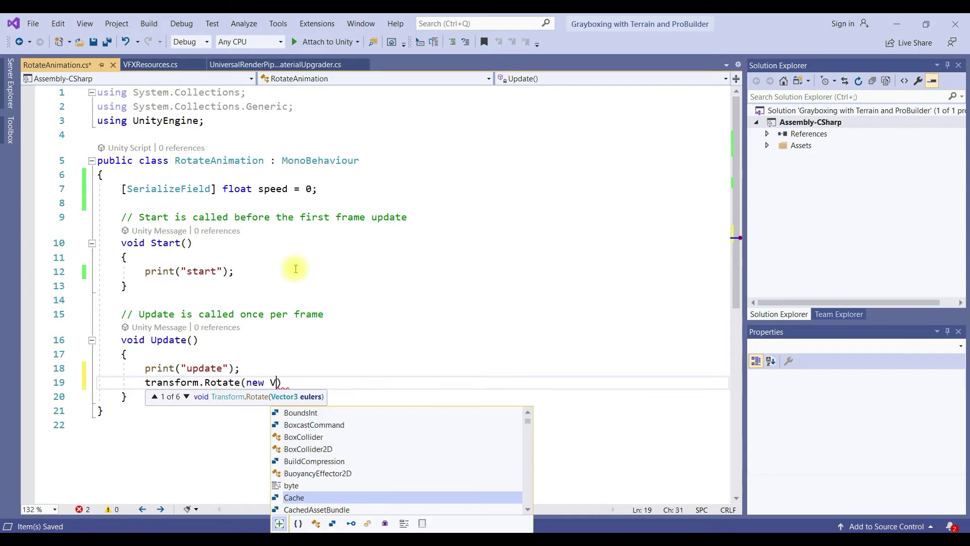
pyautogui.write('ec')
pyautogui.press('Tab')
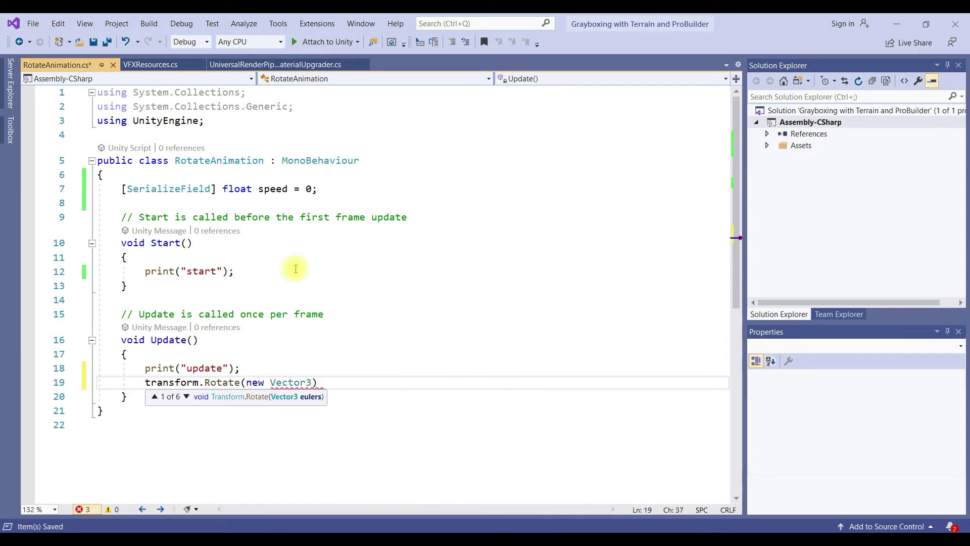
pyautogui.write('(')
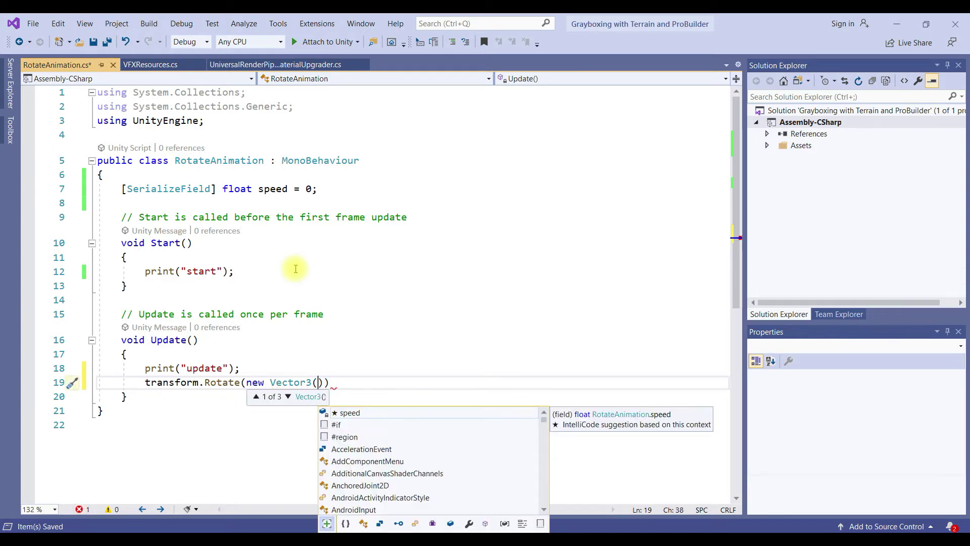
pyautogui.write('15, ')
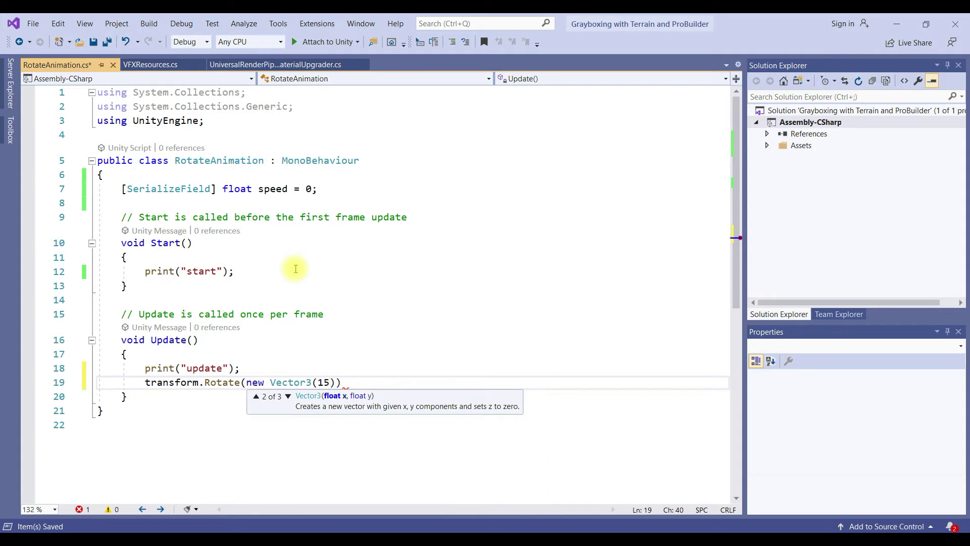
pyautogui.write('30')
pyautogui.write(', ')
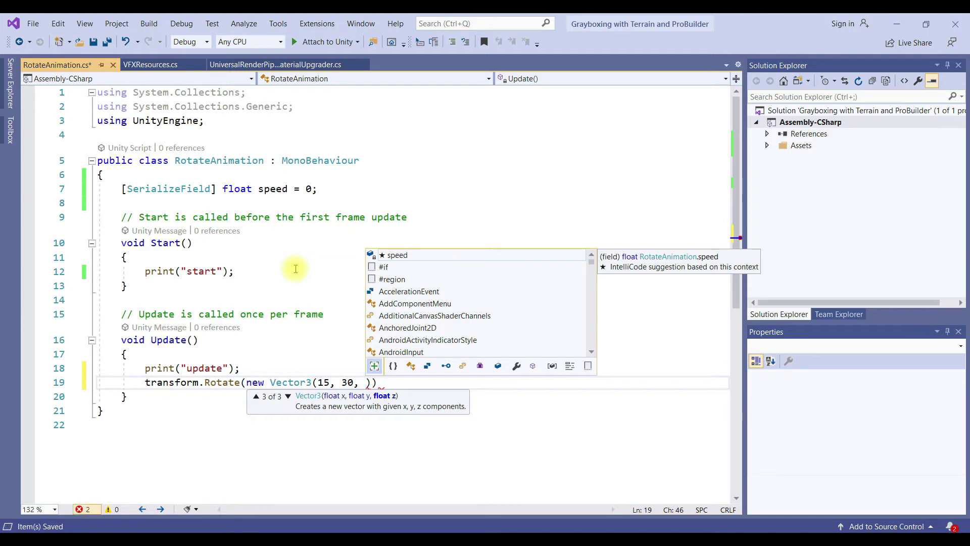
pyautogui.write('45) * ')
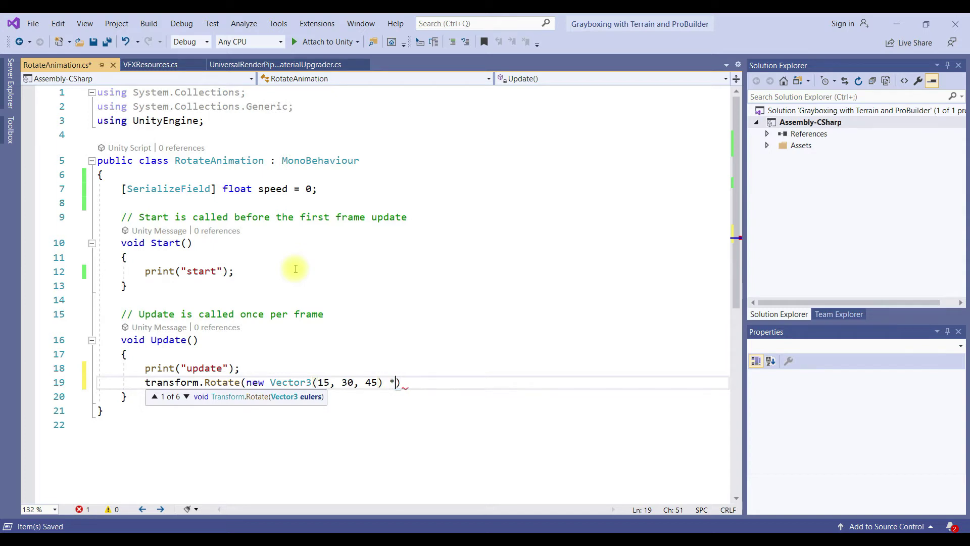
pyautogui.write('Tim')
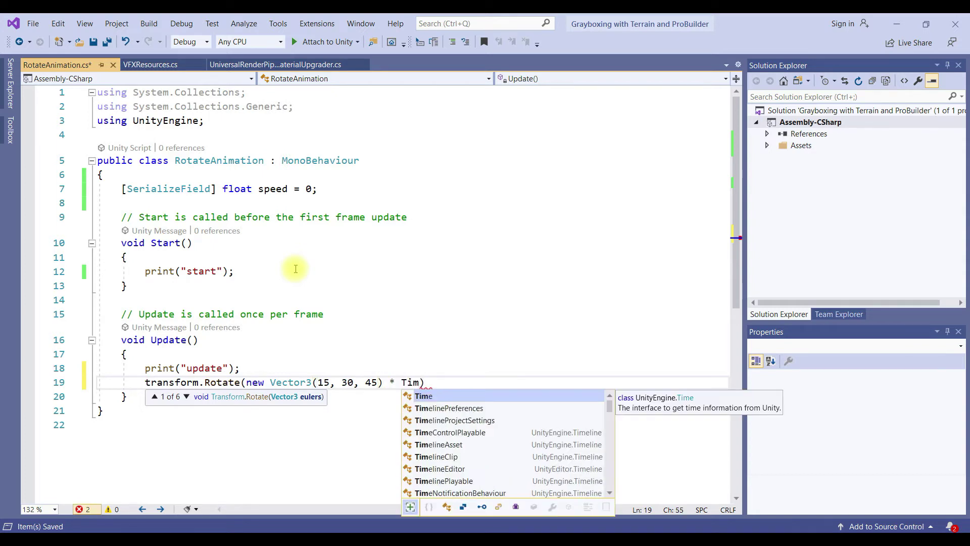
pyautogui.press('BackSpace')
pyautogui.press('BackSpace')
pyautogui.write('spe')
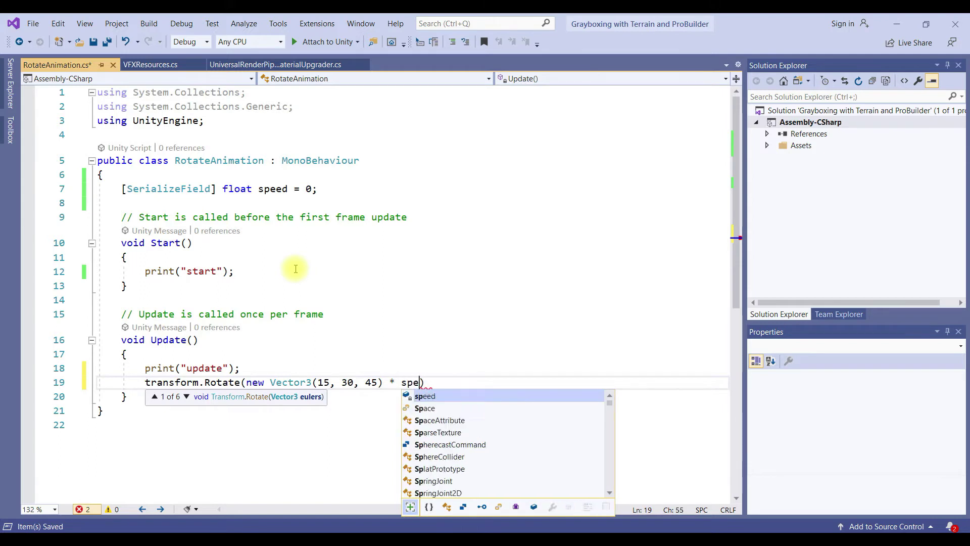
pyautogui.write('ed)')
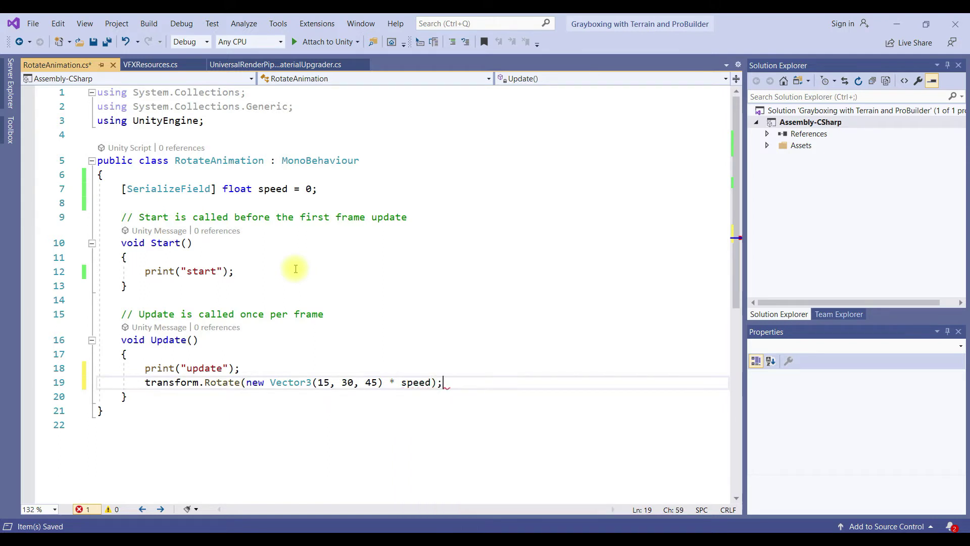
pyautogui.hotkey('ctrl', 's')
pyautogui.click(307, 188)
# Change the speed field's default from 0 to 1.0f and save the script.
pyautogui.doubleClick(307, 189)
pyautogui.write('1')
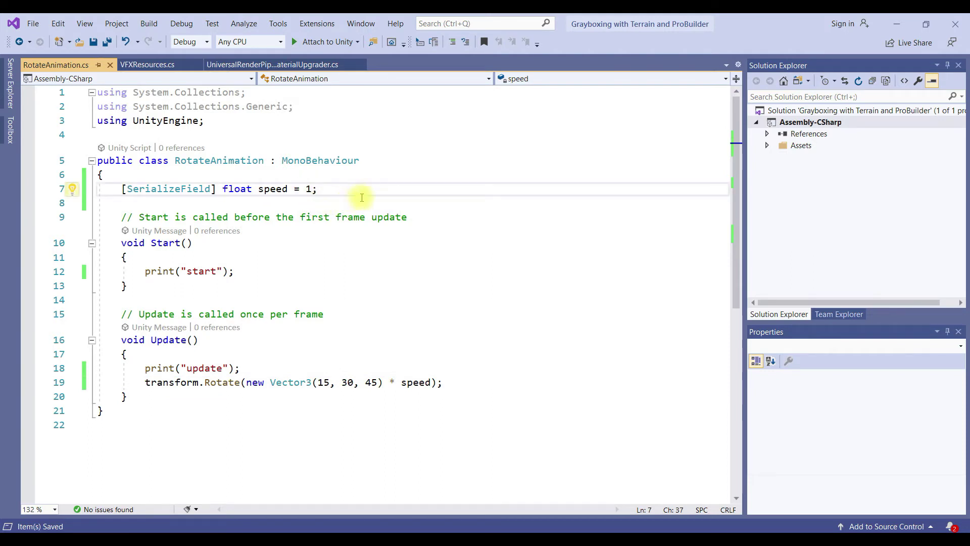
pyautogui.write('.0')
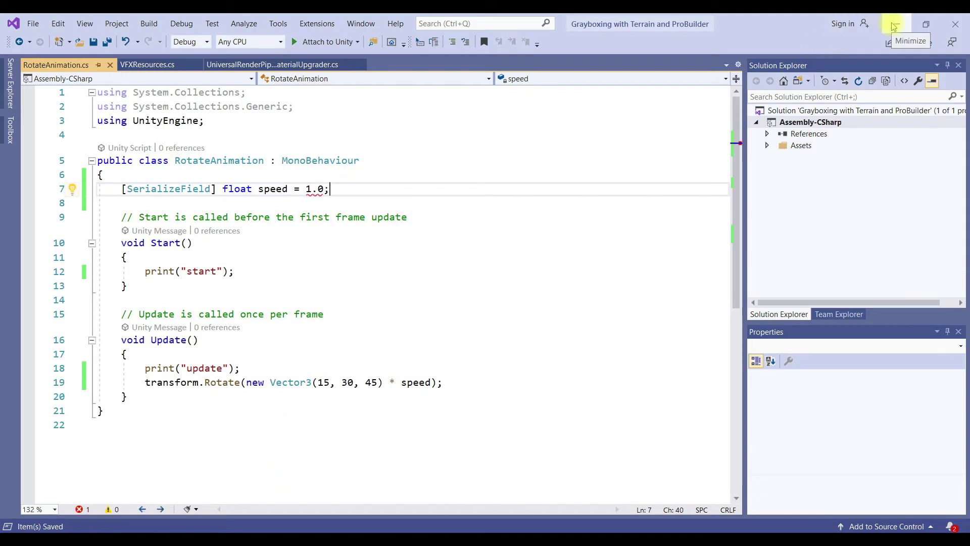
pyautogui.click(329, 191)
pyautogui.write('f')
pyautogui.click(372, 189)
pyautogui.hotkey('ctrl', 's')
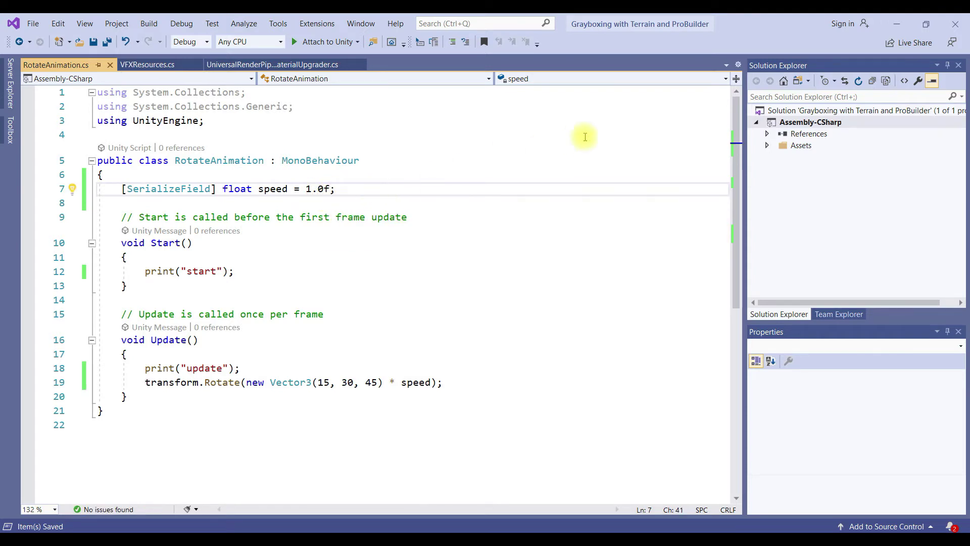
pyautogui.click(897, 27)
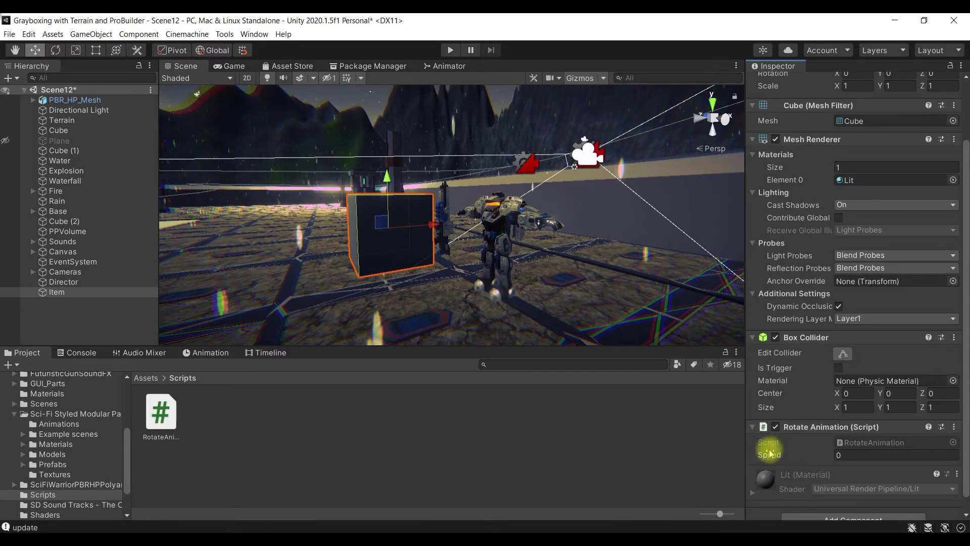
# Set the Item's Speed to 1, then play the scene to watch the cube spin.
pyautogui.click(852, 456)
pyautogui.write('1')
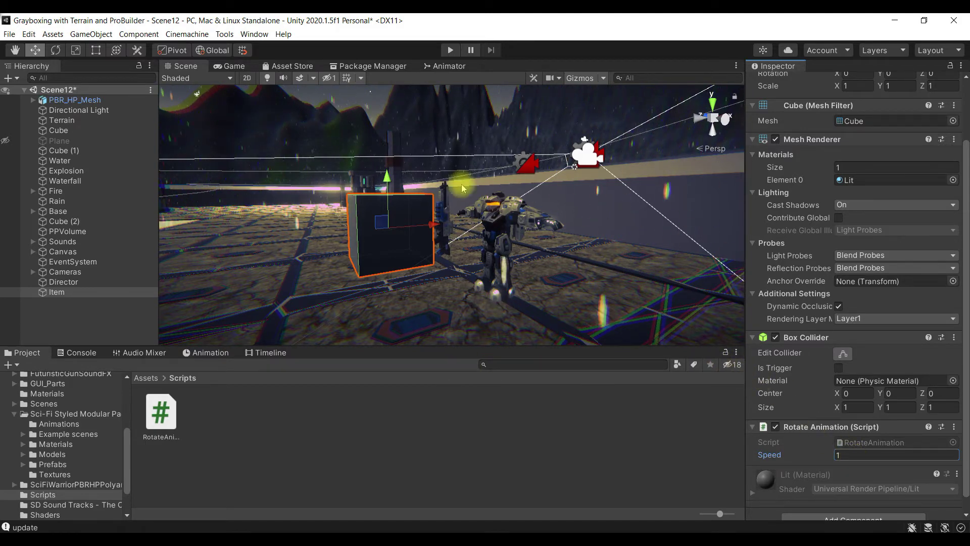
pyautogui.click(450, 50)
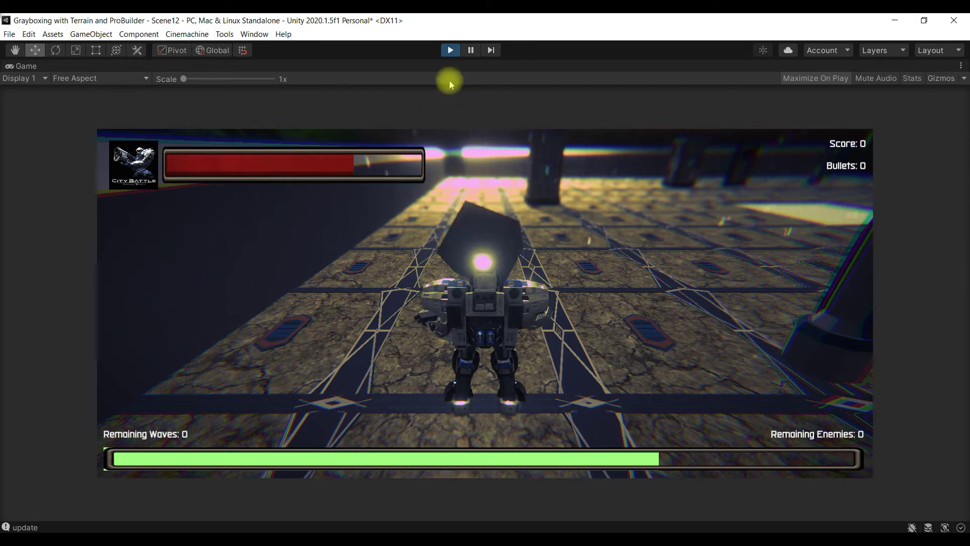
pyautogui.click(450, 50)
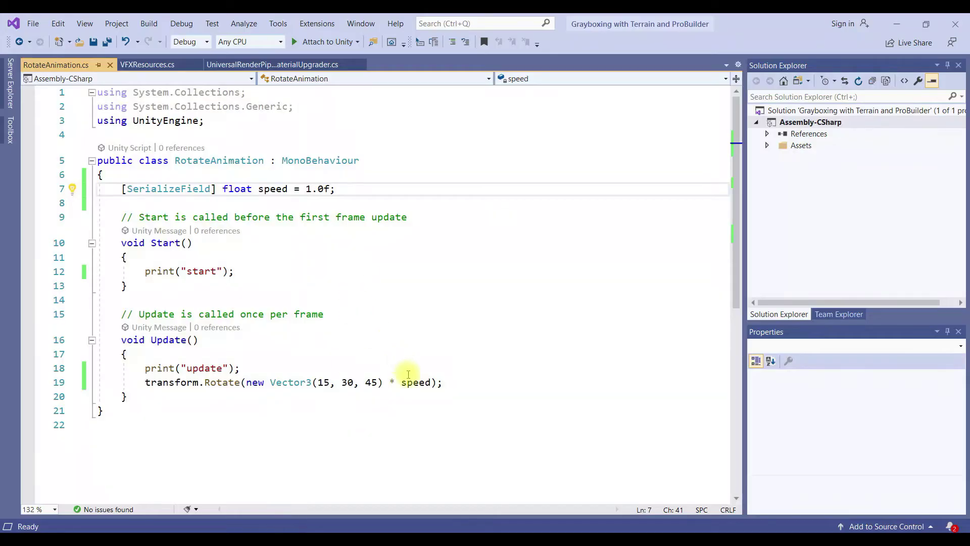
# Append * Time.deltaTime after speed in the Rotate call and save the script.
pyautogui.click(430, 382)
pyautogui.write('T')
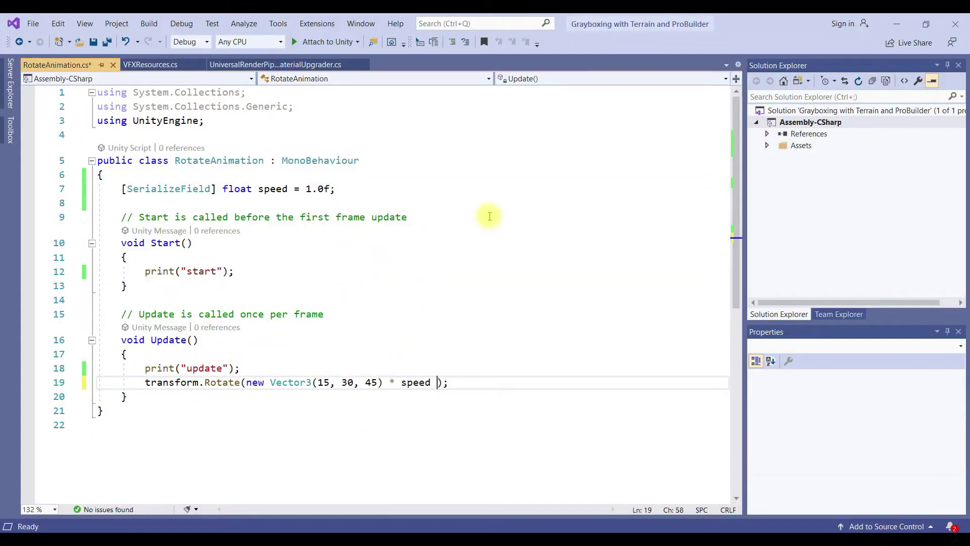
pyautogui.write('ime.De')
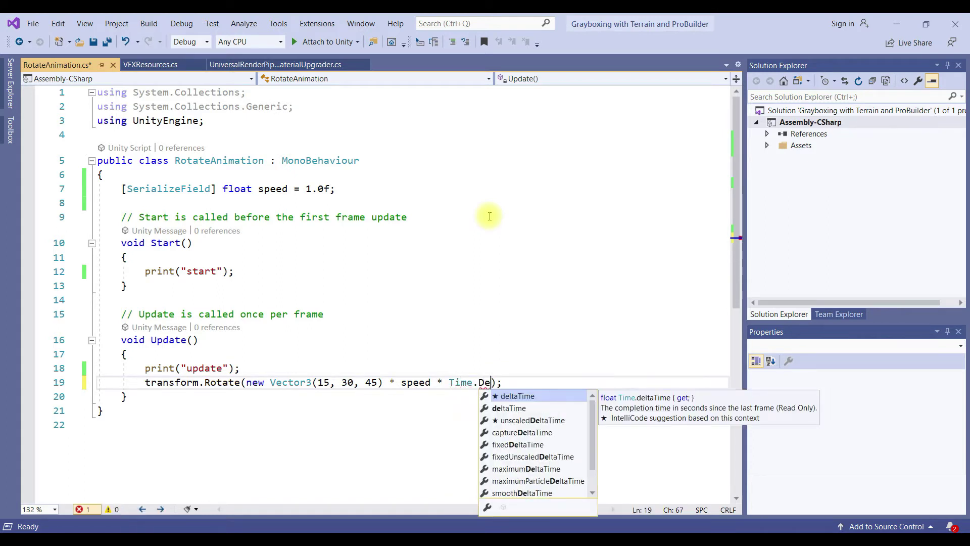
pyautogui.press('BackSpace')
pyautogui.press('Tab')
pyautogui.hotkey('ctrl', 's')
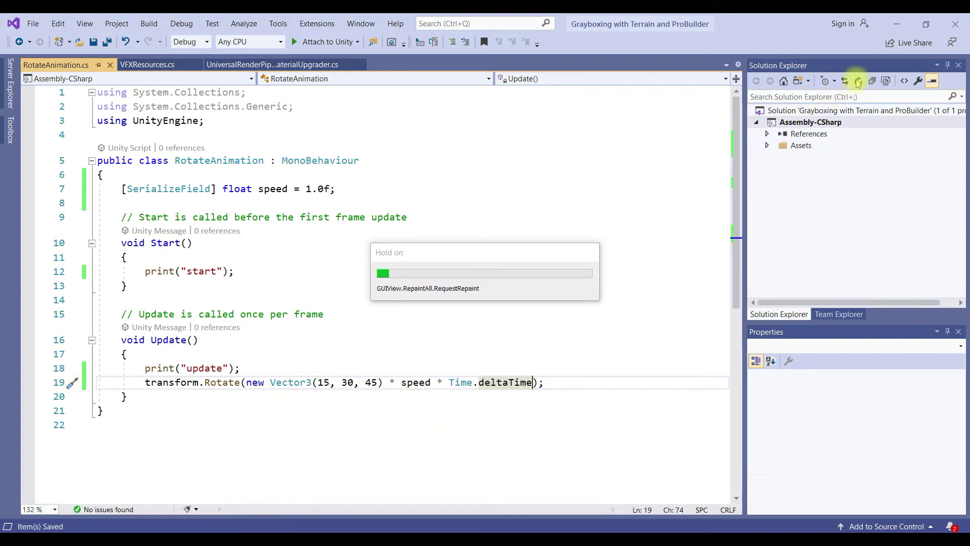
pyautogui.click(899, 27)
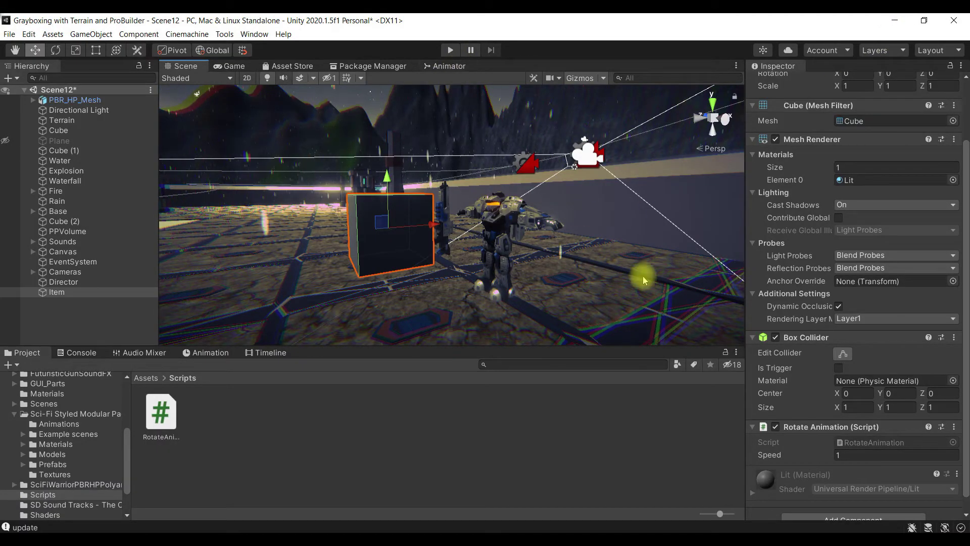
# Reselect the Item in the Hierarchy and play the scene to test the deltaTime-scaled rotation.
pyautogui.click(522, 412)
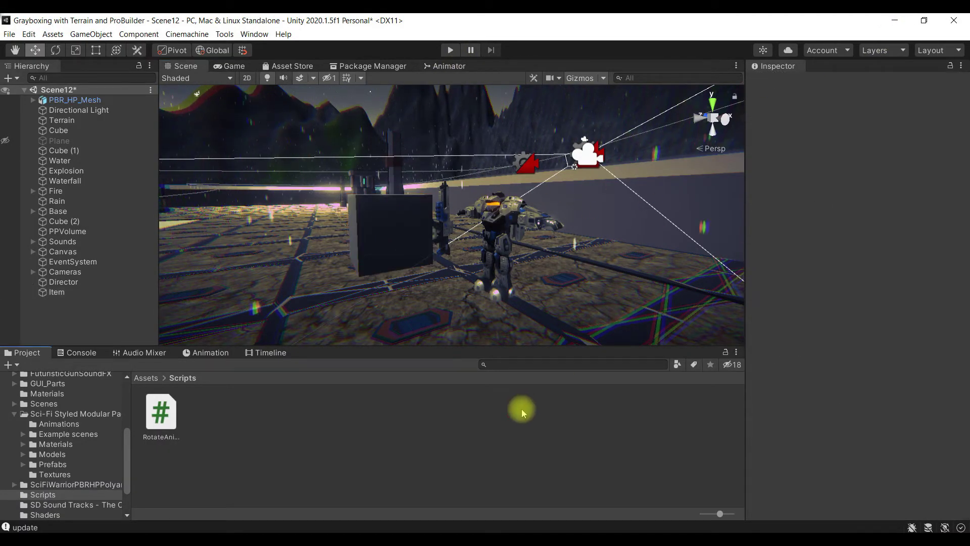
pyautogui.click(73, 295)
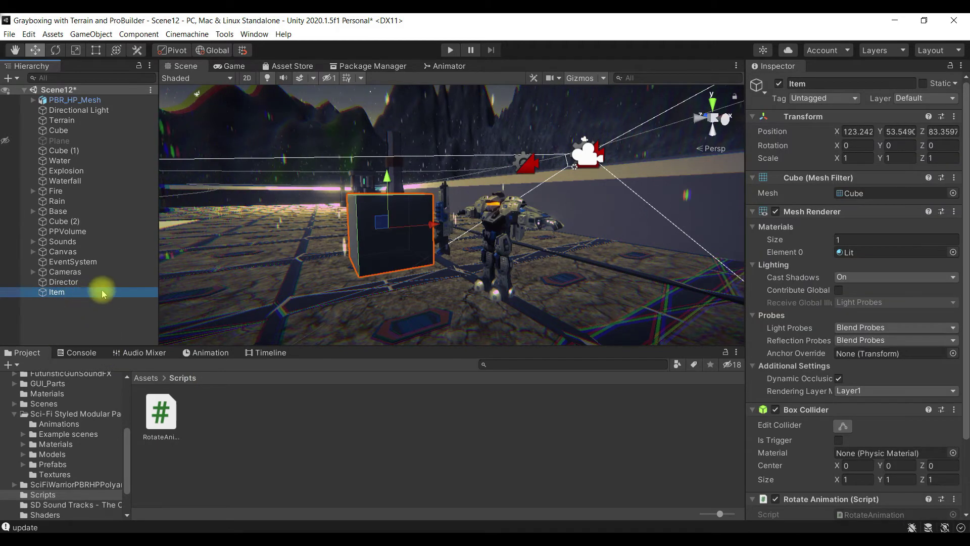
pyautogui.click(450, 51)
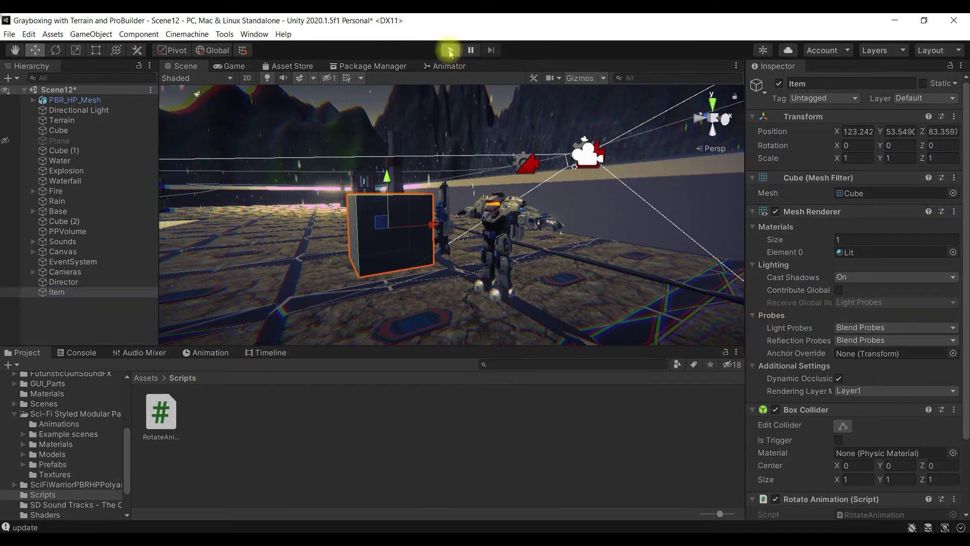
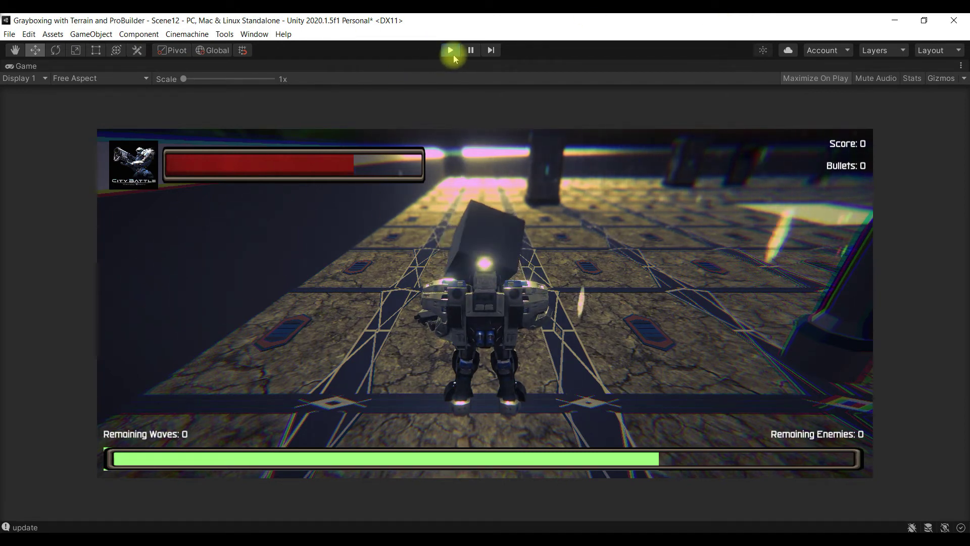
# Exit play mode and open the Materials folder from the top-level Assets in the Project window.
pyautogui.click(453, 52)
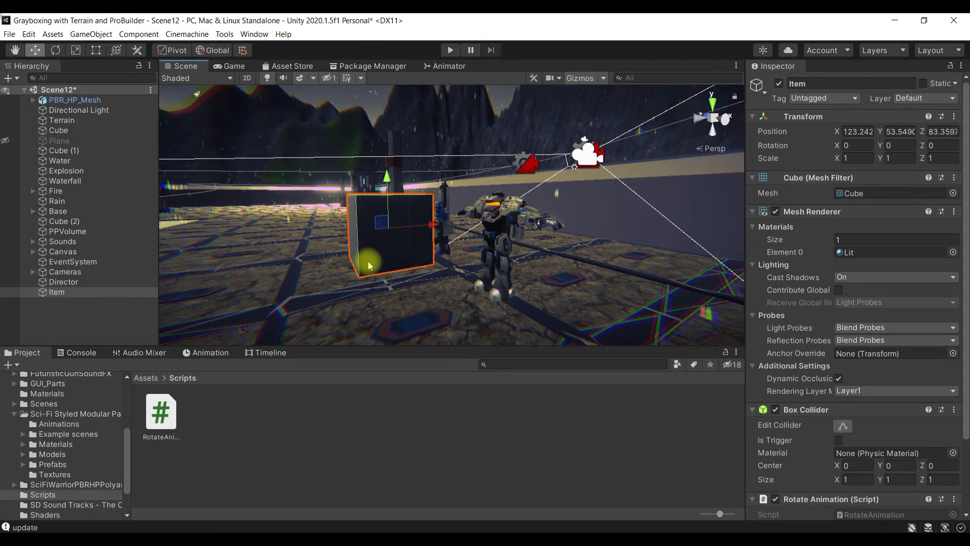
pyautogui.click(146, 378)
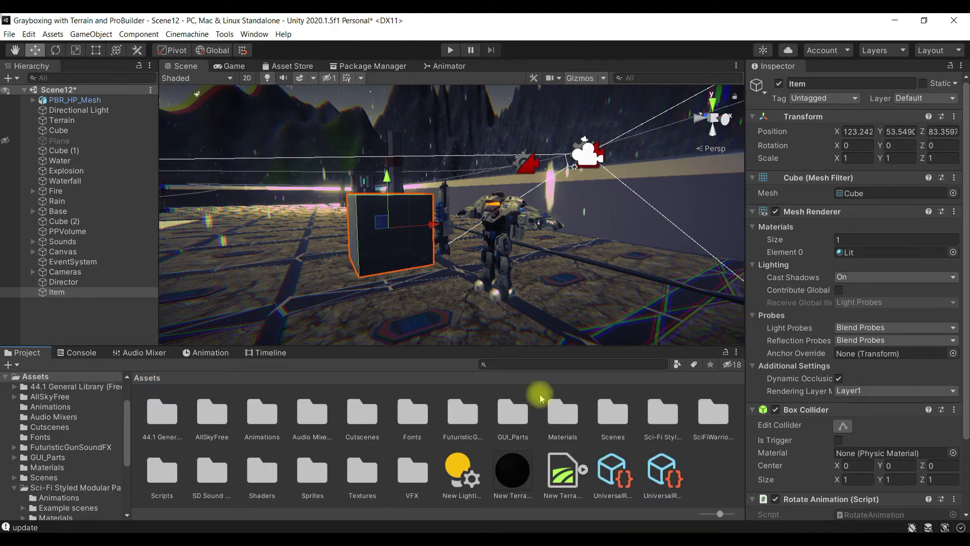
pyautogui.doubleClick(562, 412)
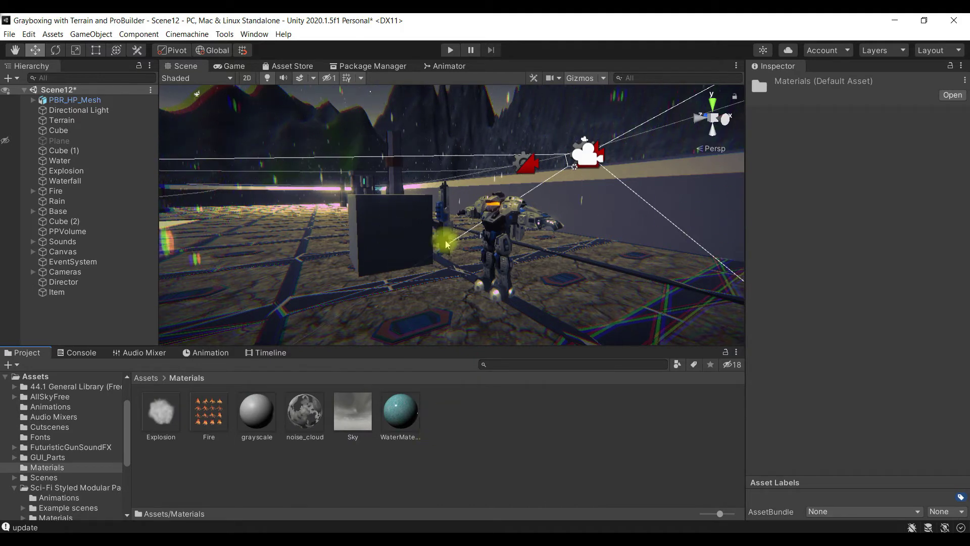
pyautogui.rightClick(454, 429)
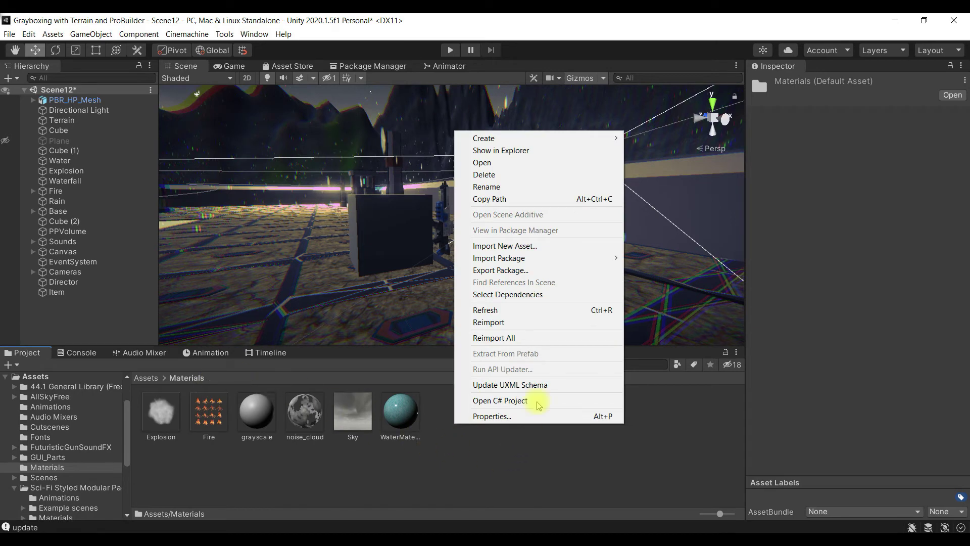
# Create a new material as item_fireball in Materials, then rename it to fireball.
pyautogui.moveTo(575, 141)
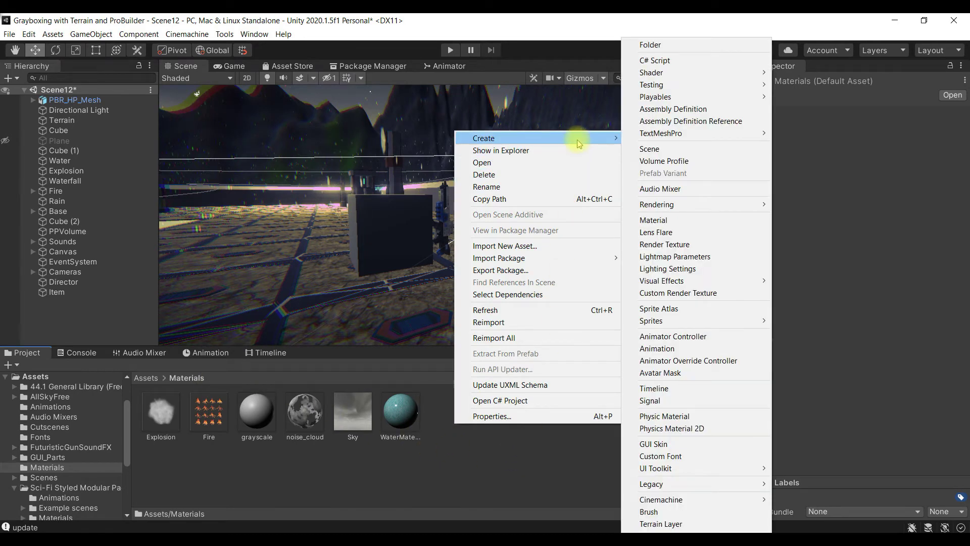
pyautogui.click(682, 224)
pyautogui.write('item_fir')
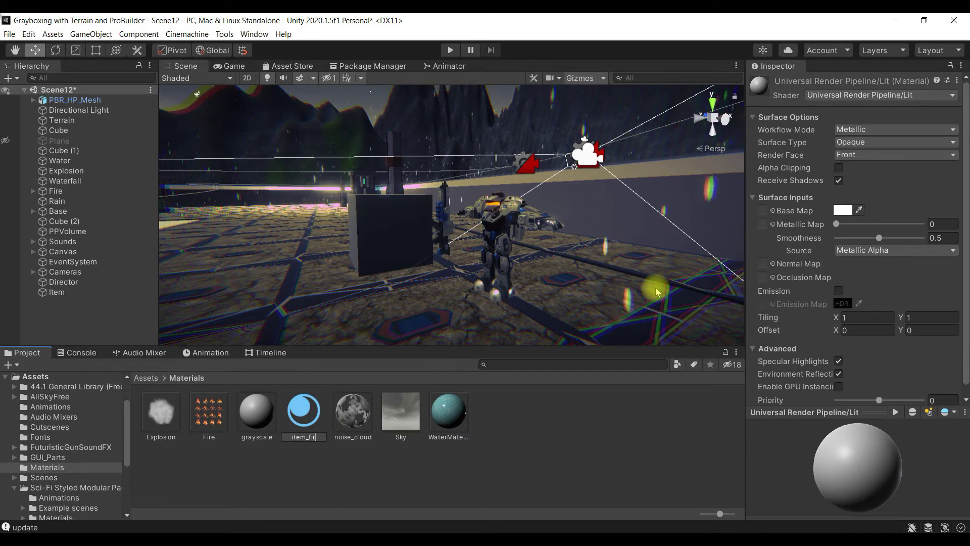
pyautogui.write('e')
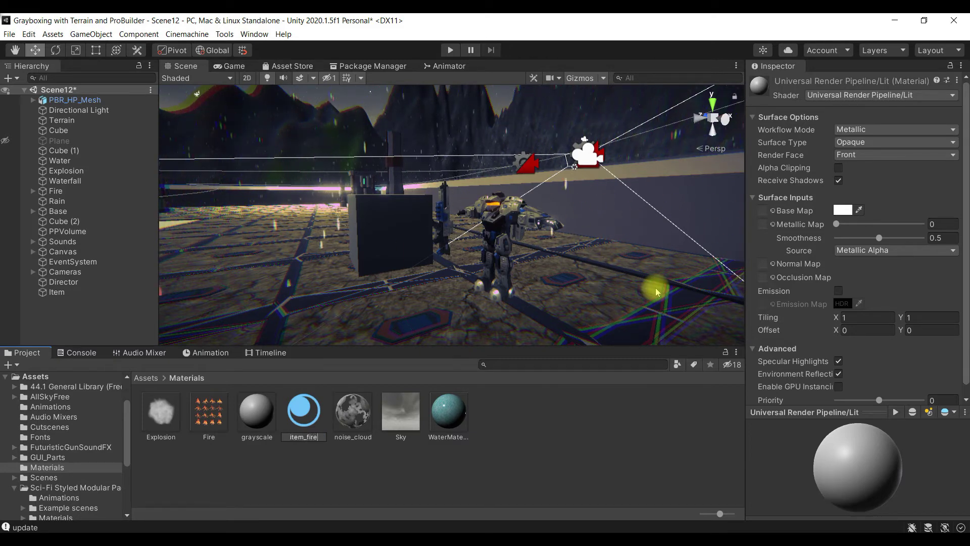
pyautogui.write('ball')
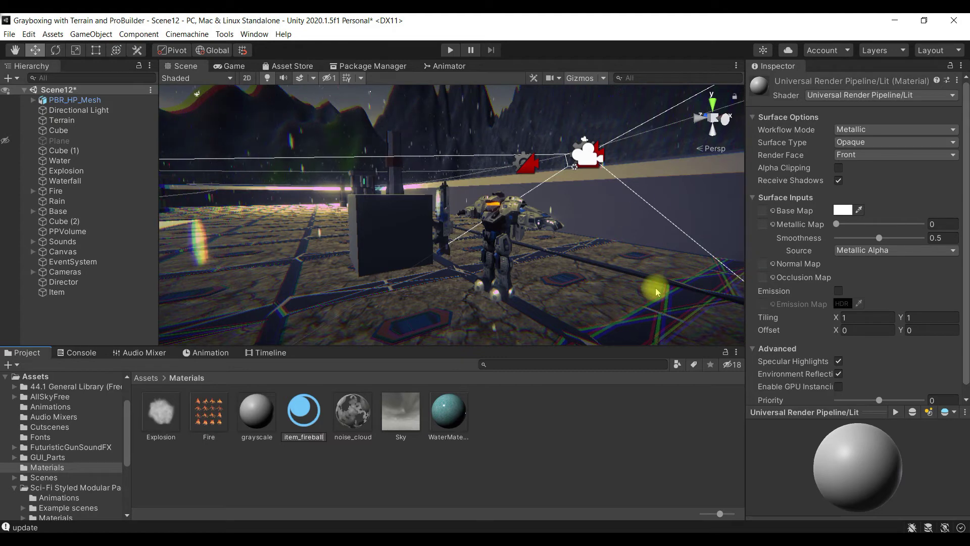
pyautogui.press('Return')
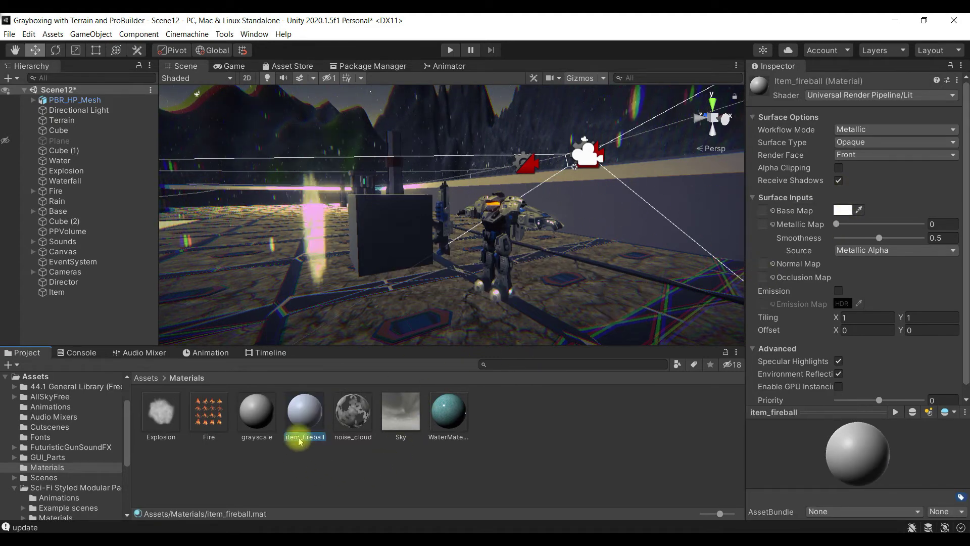
pyautogui.click(315, 421)
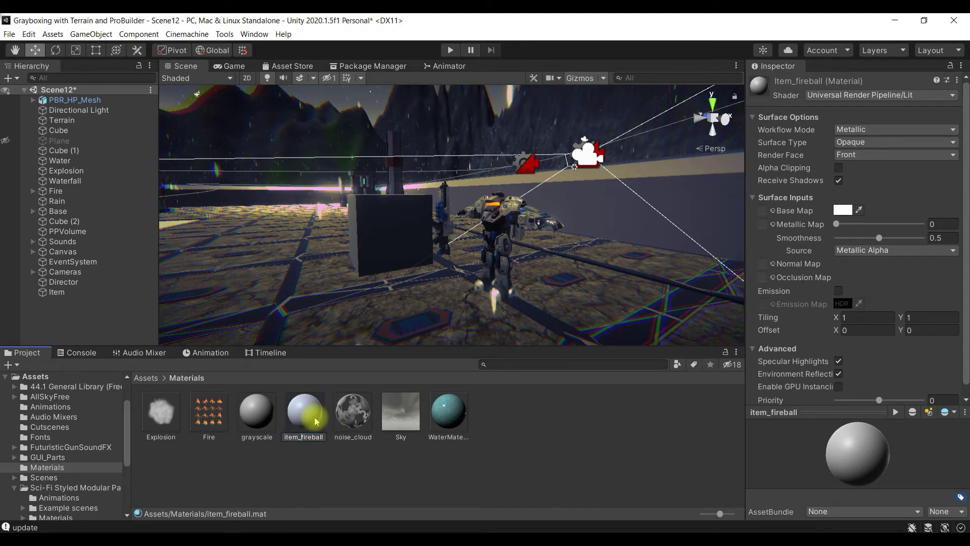
pyautogui.press('Return')
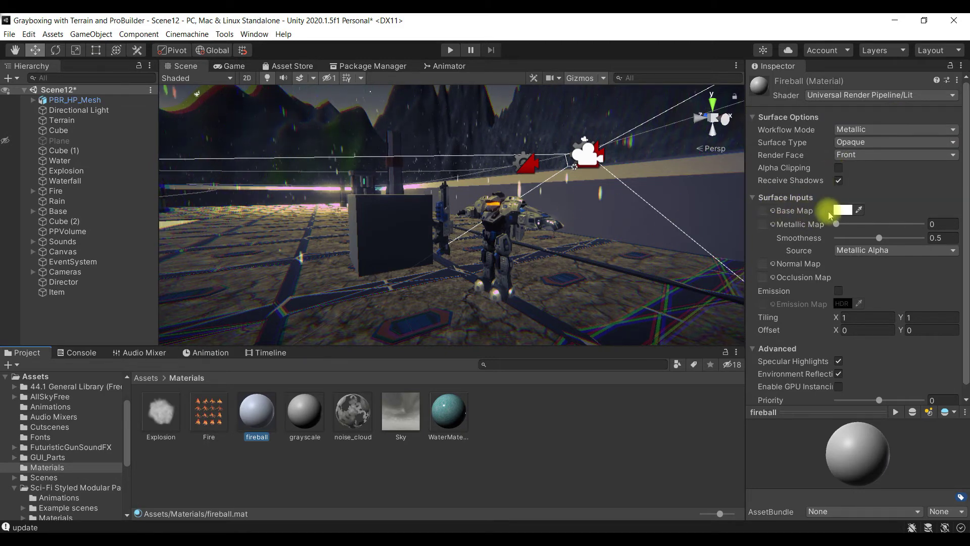
pyautogui.click(847, 211)
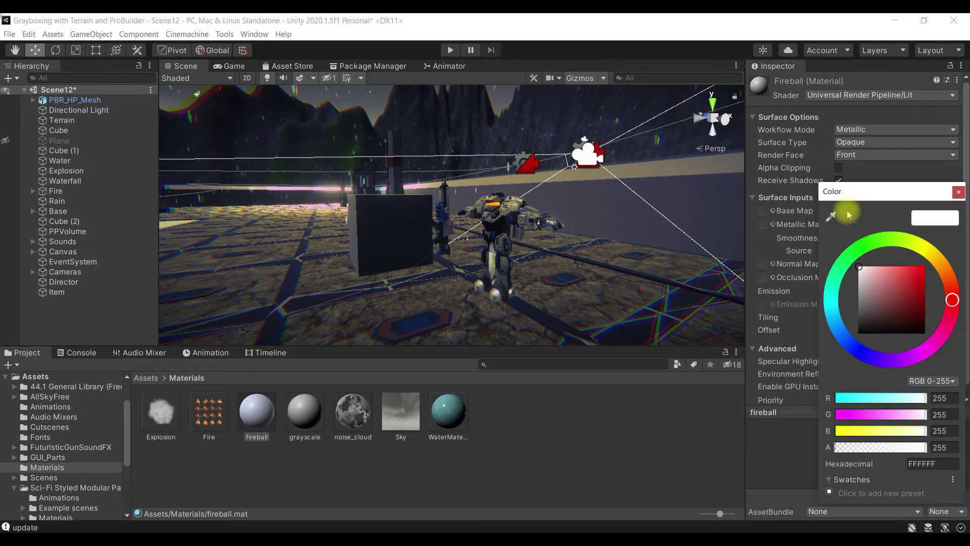
# Set the fireball material's base colour to a saturated yellow.
pyautogui.click(926, 250)
pyautogui.click(905, 269)
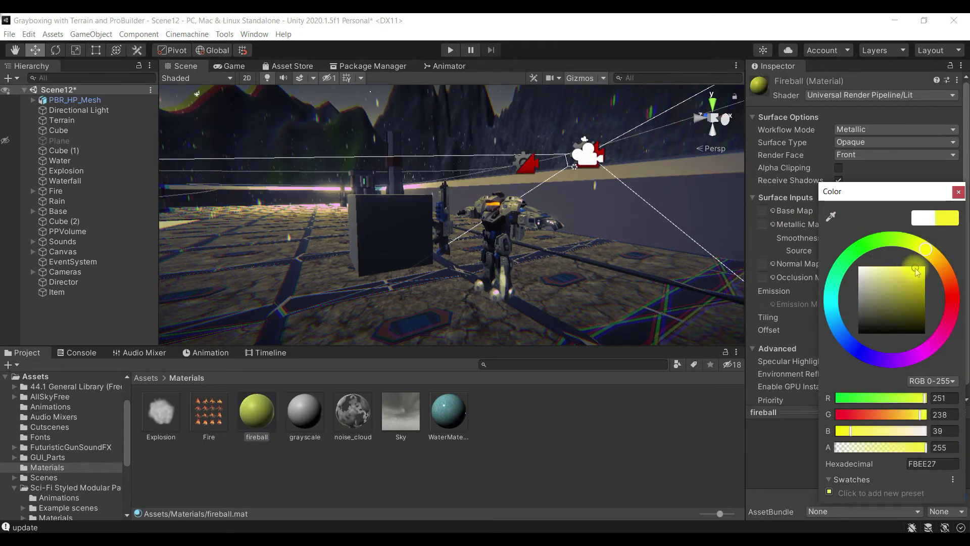
pyautogui.click(921, 271)
pyautogui.click(958, 191)
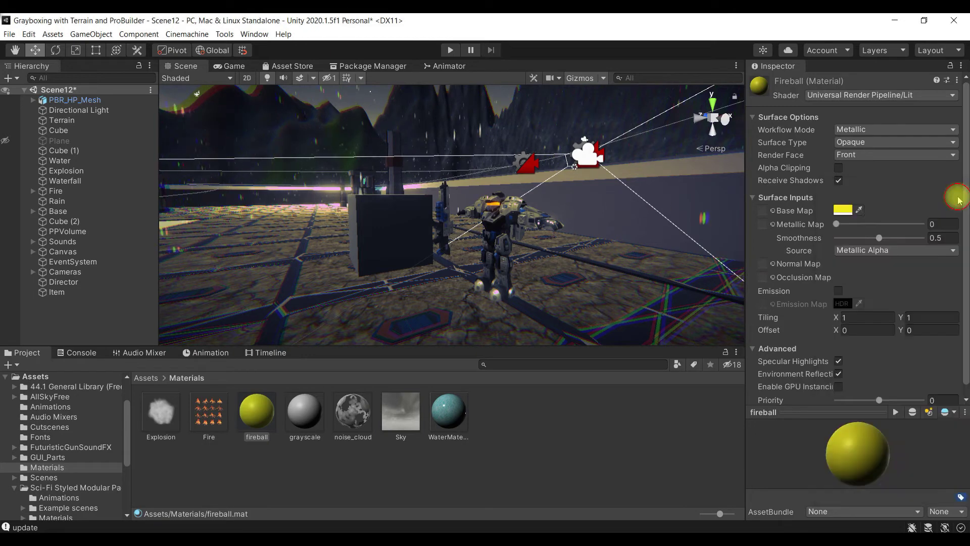
# Assign the skill_icon_04 texture as the fireball material's base map.
pyautogui.click(772, 211)
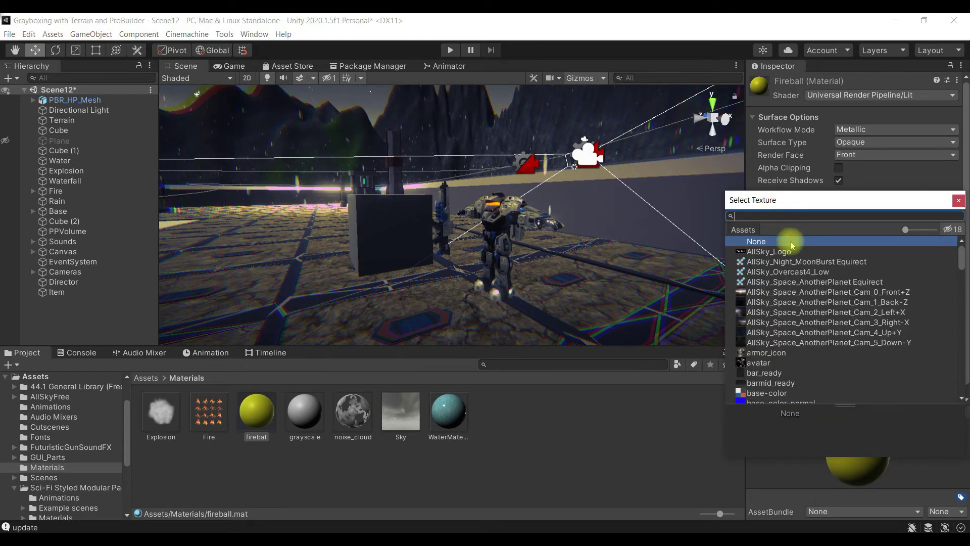
pyautogui.scroll(-10, 828, 258)
pyautogui.scroll(-5, 829, 256)
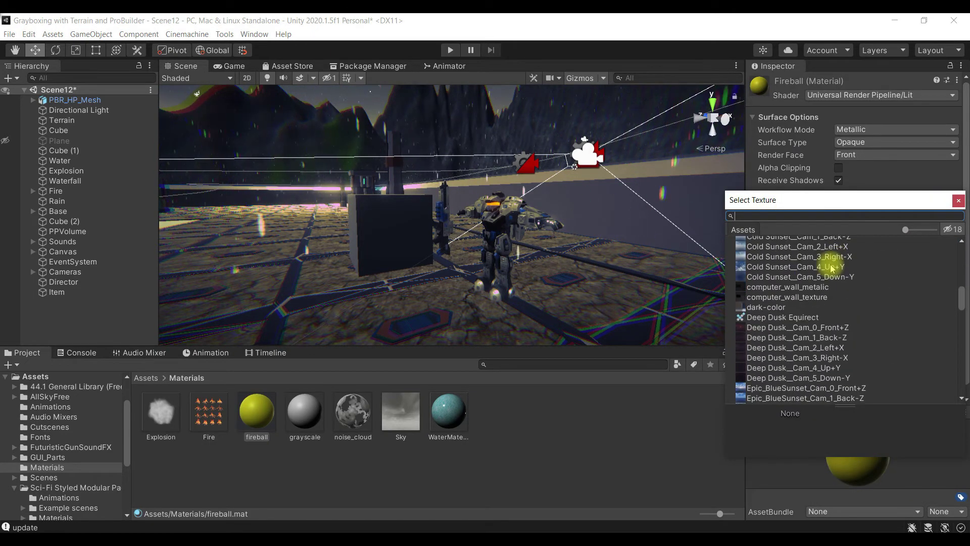
pyautogui.scroll(-5, 832, 268)
pyautogui.scroll(-5, 822, 268)
pyautogui.scroll(-5, 822, 268)
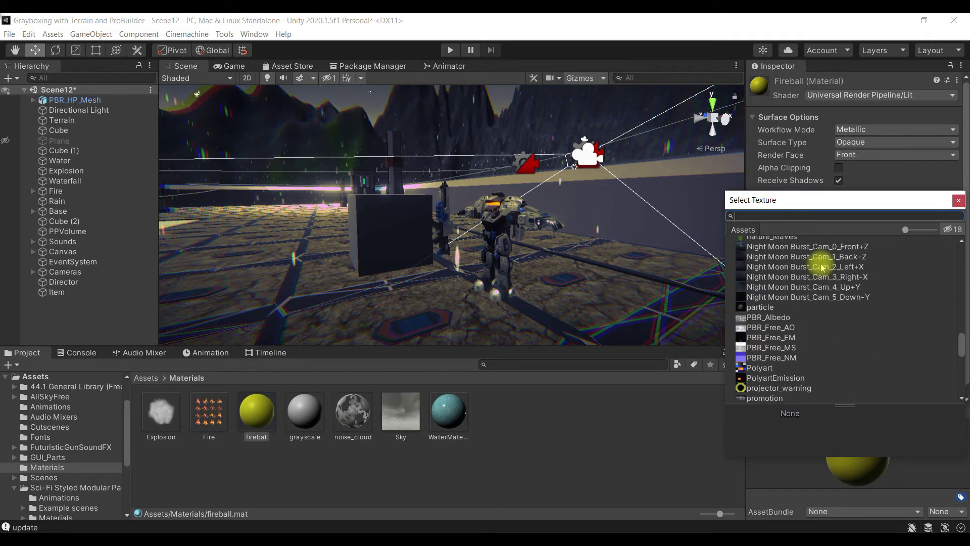
pyautogui.scroll(-5, 822, 266)
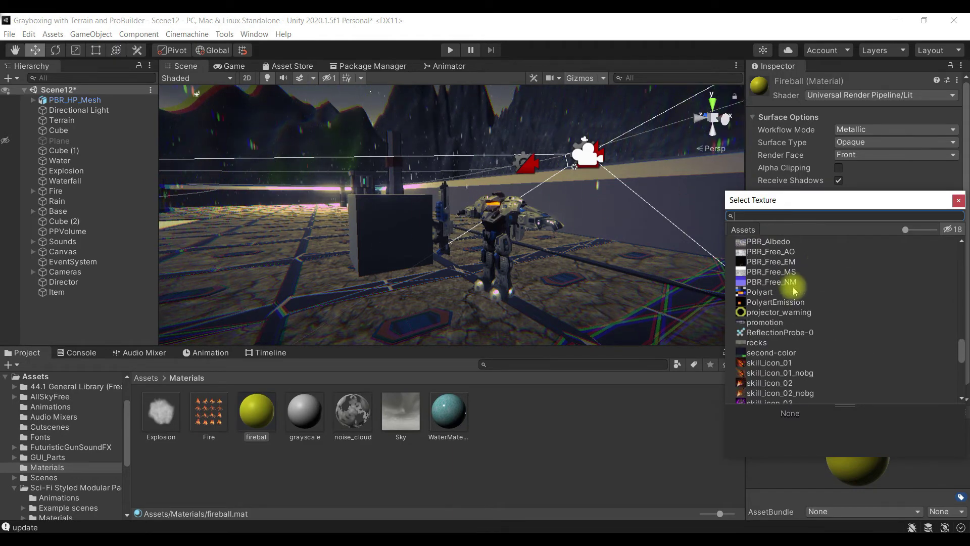
pyautogui.scroll(-5, 791, 291)
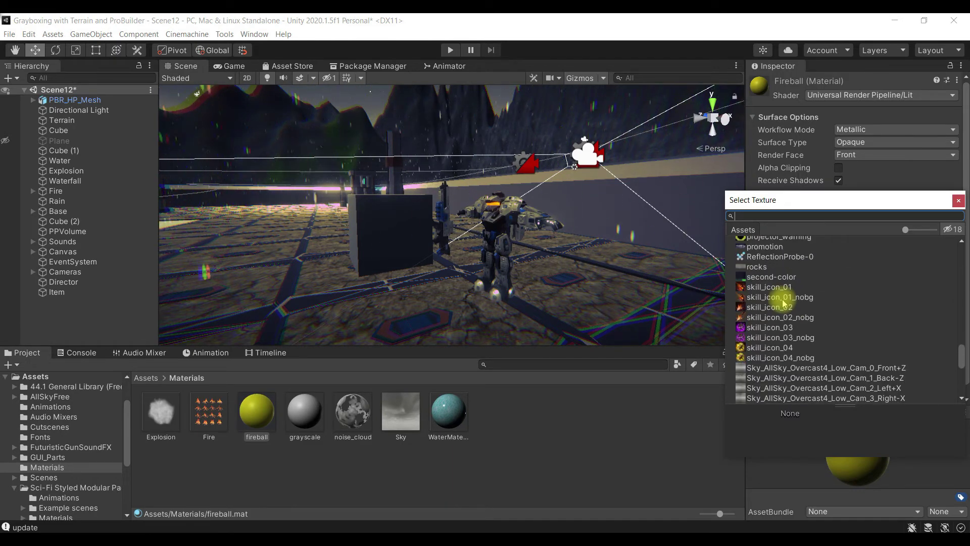
pyautogui.click(815, 348)
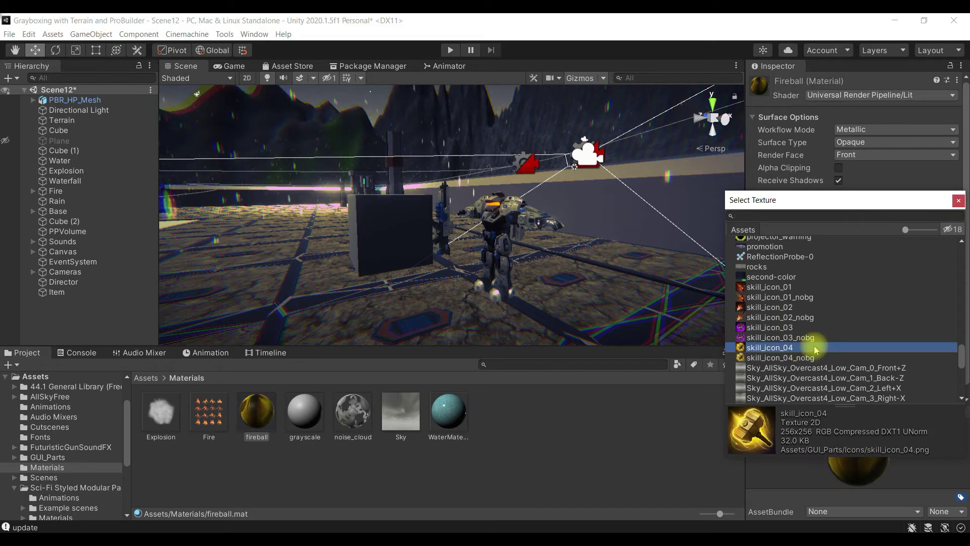
pyautogui.doubleClick(780, 350)
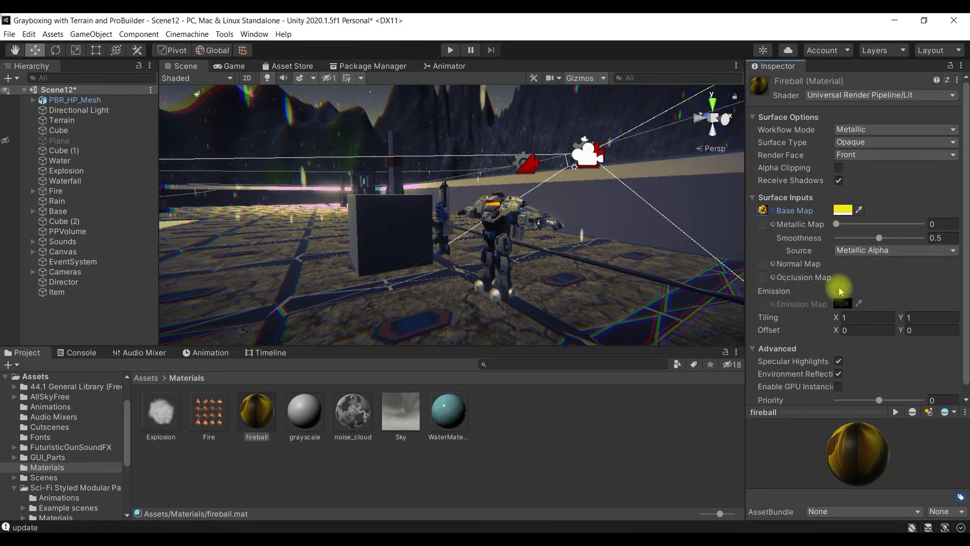
# Enable emission on the fireball material with a white emission colour.
pyautogui.click(858, 305)
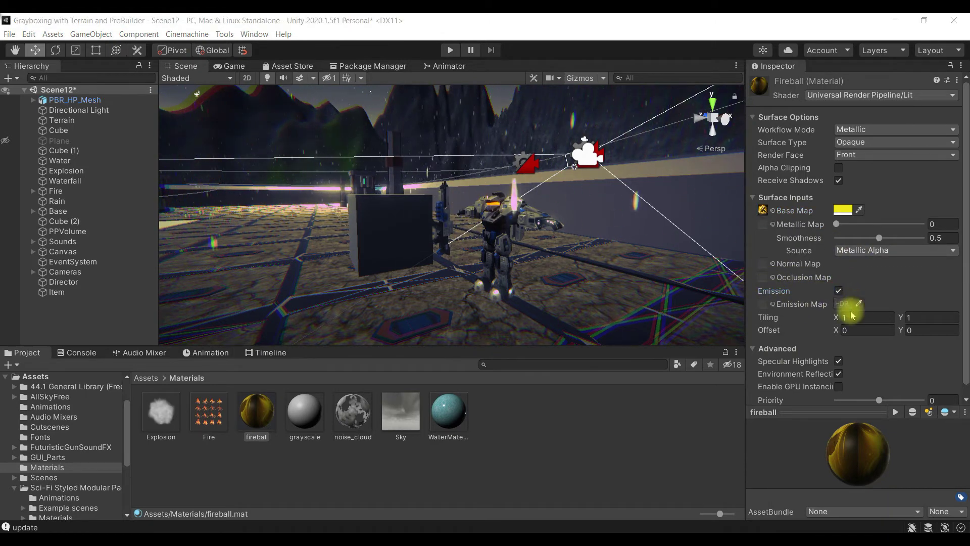
pyautogui.click(855, 307)
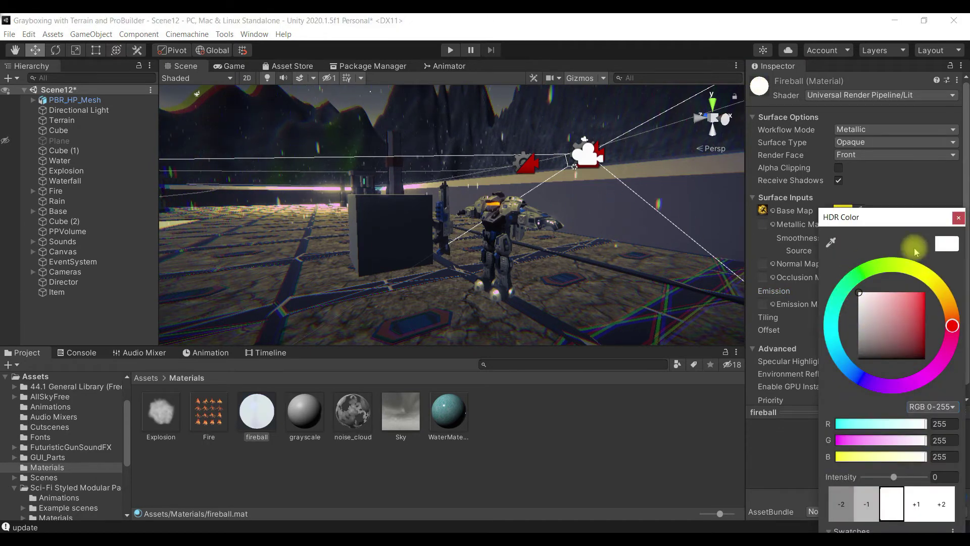
pyautogui.click(959, 221)
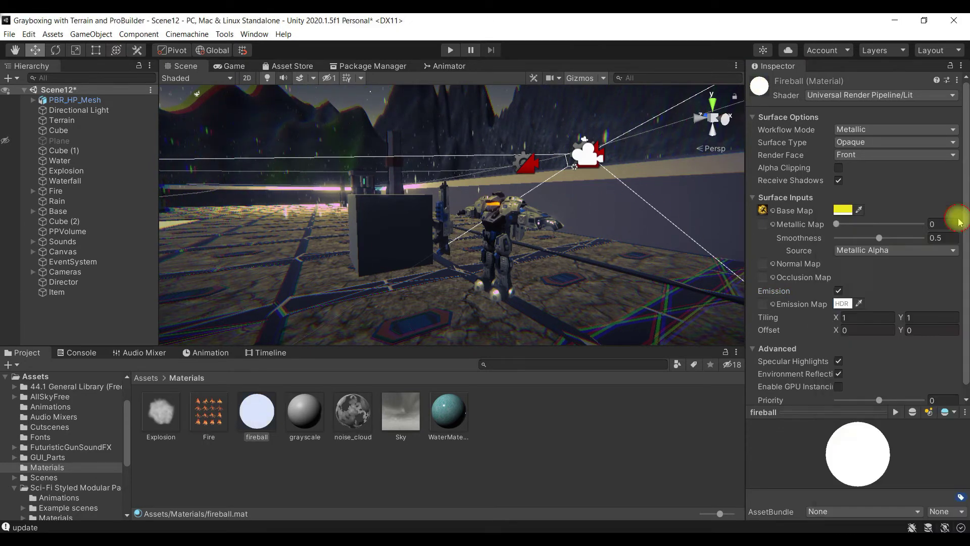
# Assign the button3_ready texture as the fireball material's emission map.
pyautogui.click(773, 305)
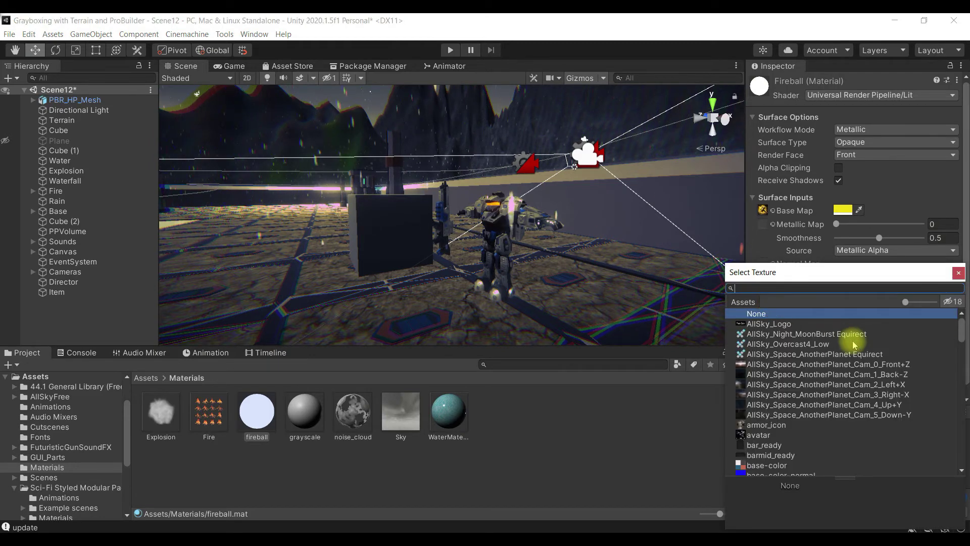
pyautogui.scroll(-5, 853, 344)
pyautogui.scroll(-2, 853, 342)
pyautogui.scroll(-3, 853, 341)
pyautogui.scroll(-2, 853, 341)
pyautogui.scroll(-2, 853, 342)
pyautogui.scroll(-3, 853, 343)
pyautogui.scroll(-3, 853, 343)
pyautogui.scroll(-2, 853, 343)
pyautogui.scroll(-3, 853, 340)
pyautogui.scroll(-1, 853, 341)
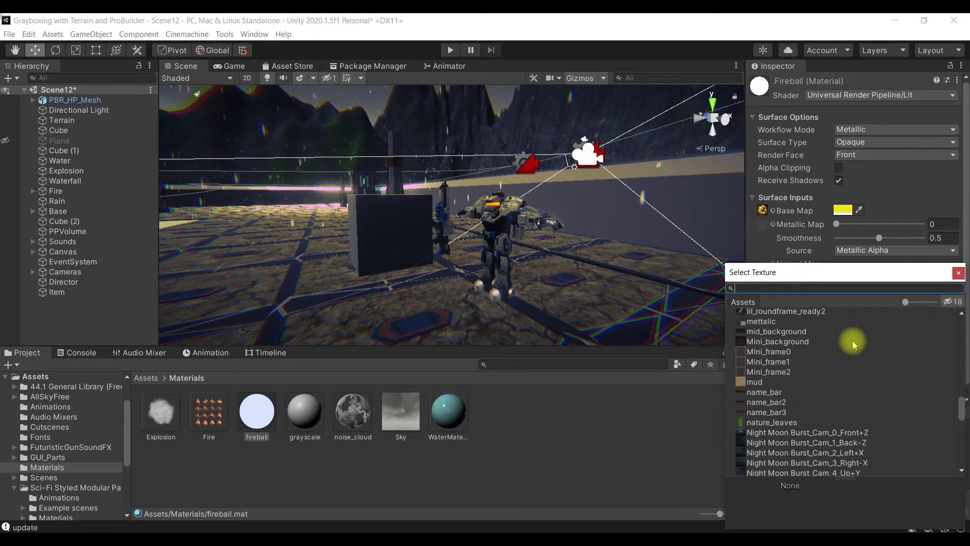
pyautogui.scroll(3, 828, 359)
pyautogui.scroll(-3, 811, 402)
pyautogui.scroll(-4, 811, 403)
pyautogui.scroll(4, 811, 404)
pyautogui.scroll(8, 811, 405)
pyautogui.scroll(3, 811, 405)
pyautogui.scroll(3, 811, 405)
pyautogui.scroll(2, 811, 404)
pyautogui.scroll(3, 811, 404)
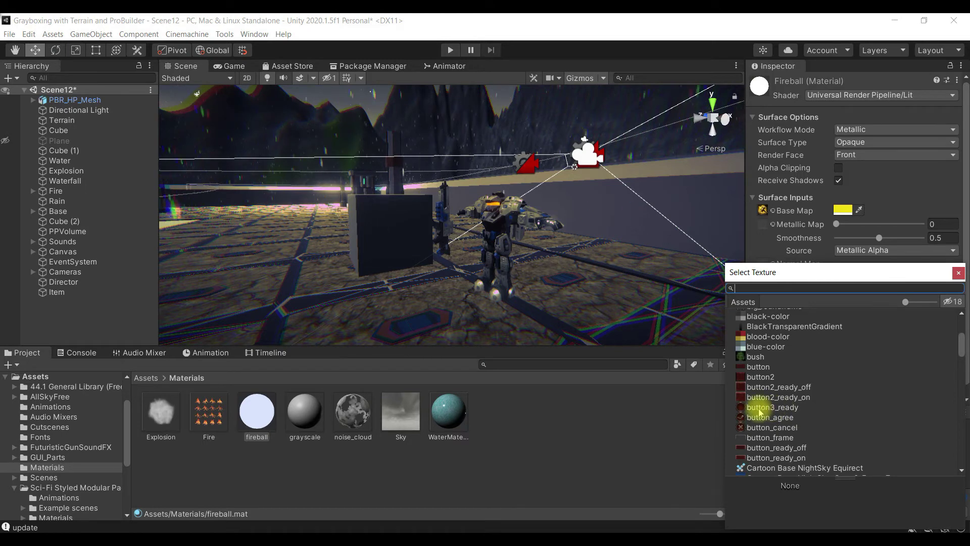
pyautogui.click(760, 413)
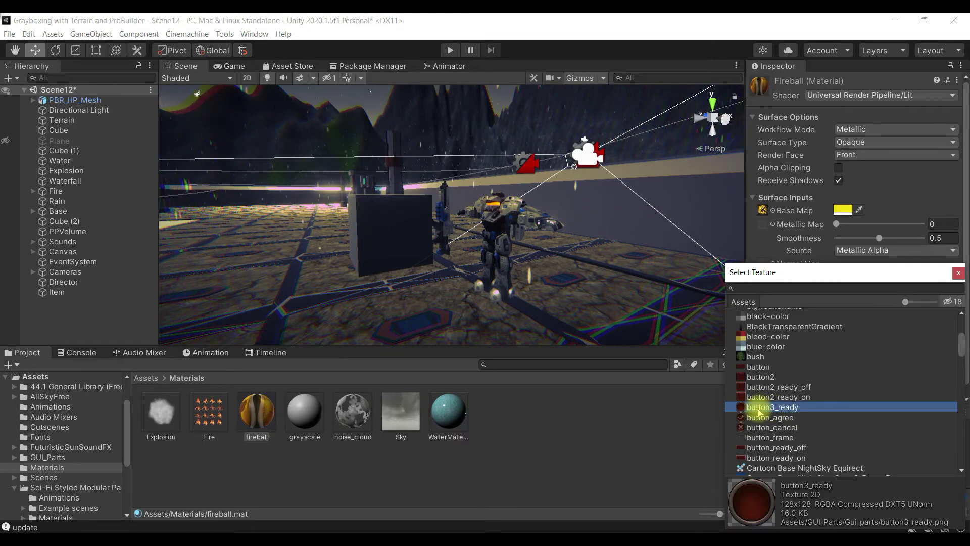
pyautogui.doubleClick(807, 408)
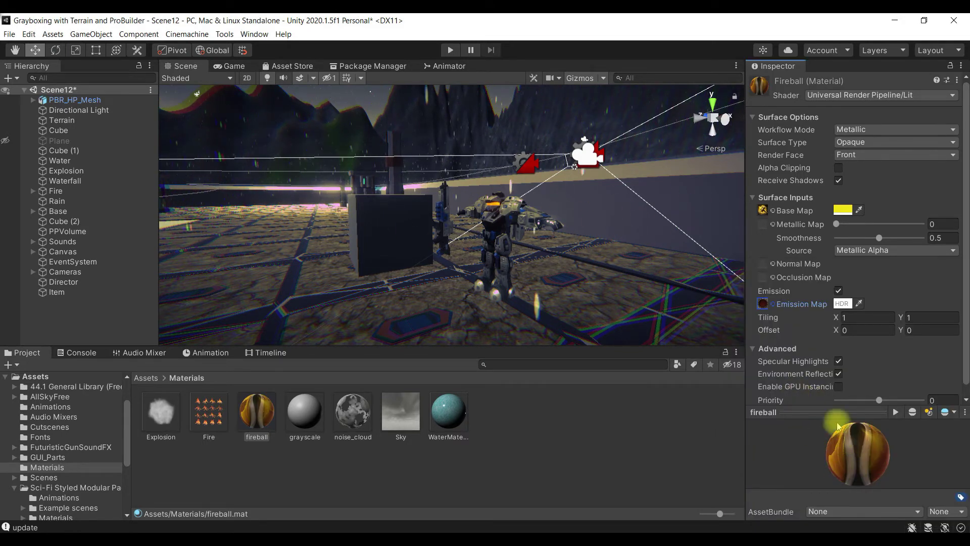
# Apply the fireball material to the Item cube in the scene.
pyautogui.click(265, 423)
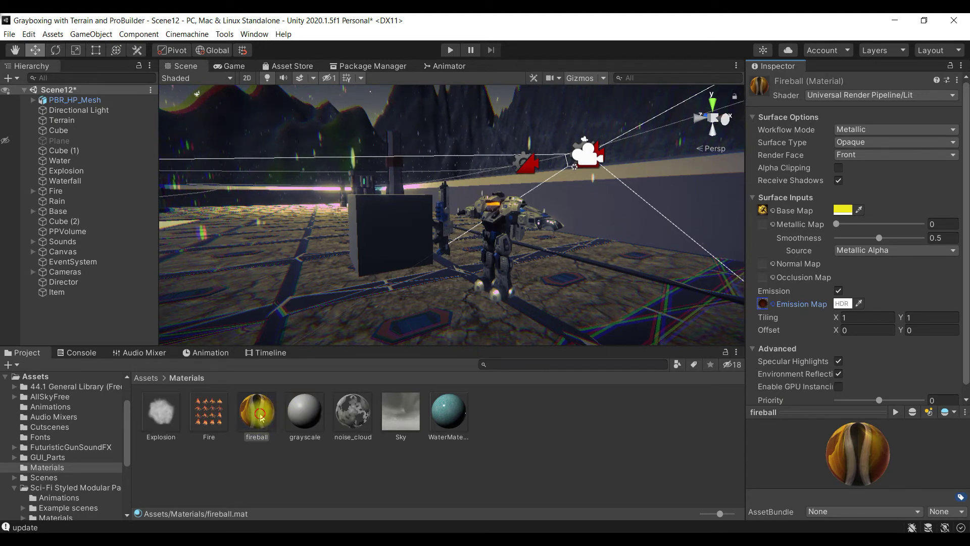
pyautogui.moveTo(254, 405)
pyautogui.mouseDown()
pyautogui.moveTo(376, 261)
pyautogui.moveTo(378, 233)
pyautogui.mouseUp()
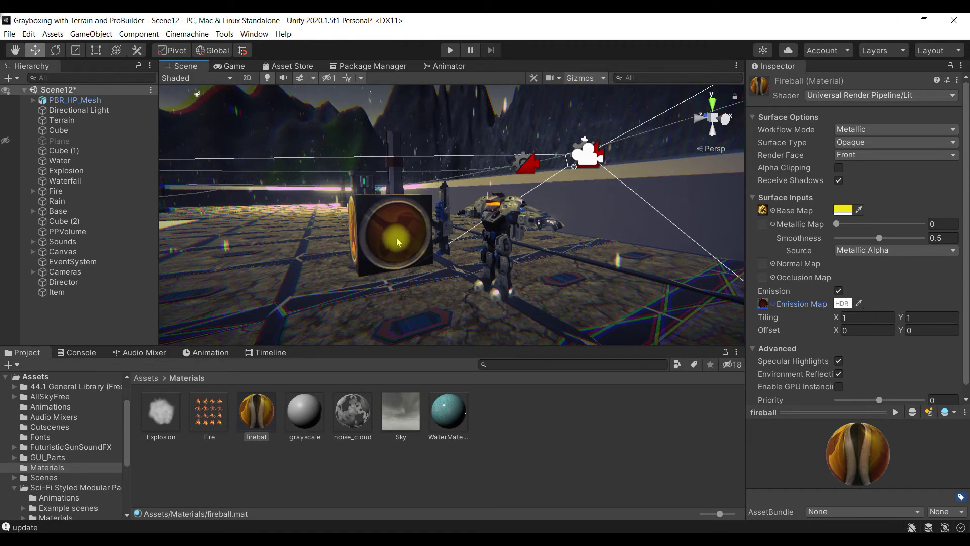
pyautogui.moveTo(377, 233); pyautogui.dragTo(379, 234)
pyautogui.click(87, 293)
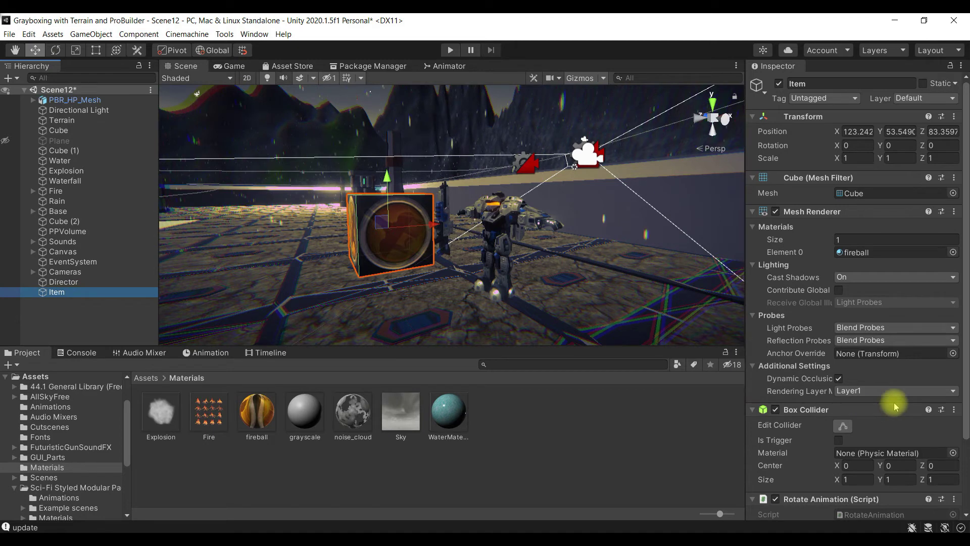
pyautogui.scroll(-3, 896, 406)
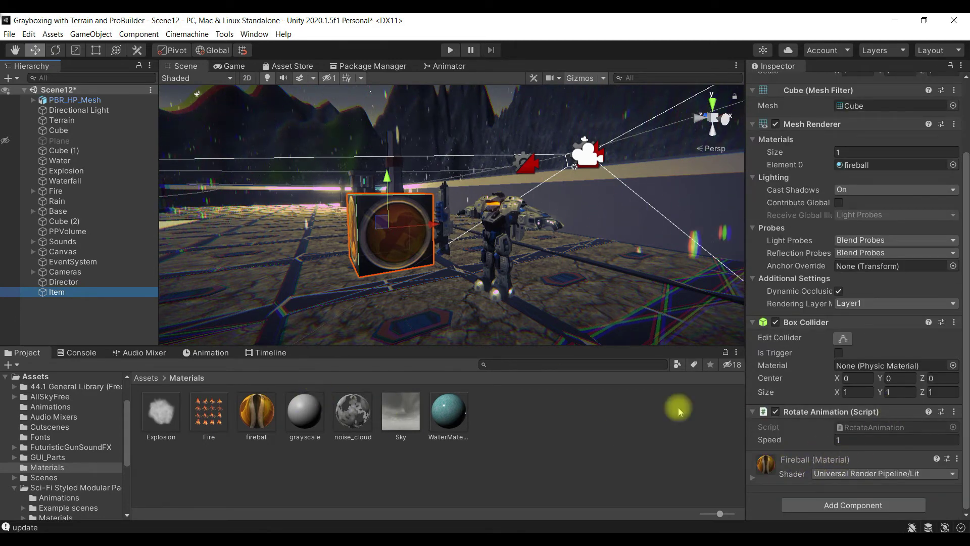
pyautogui.click(764, 463)
pyautogui.click(764, 463)
# Set the fireball material's smoothness to 0.8 and metallic to 0.5.
pyautogui.click(257, 410)
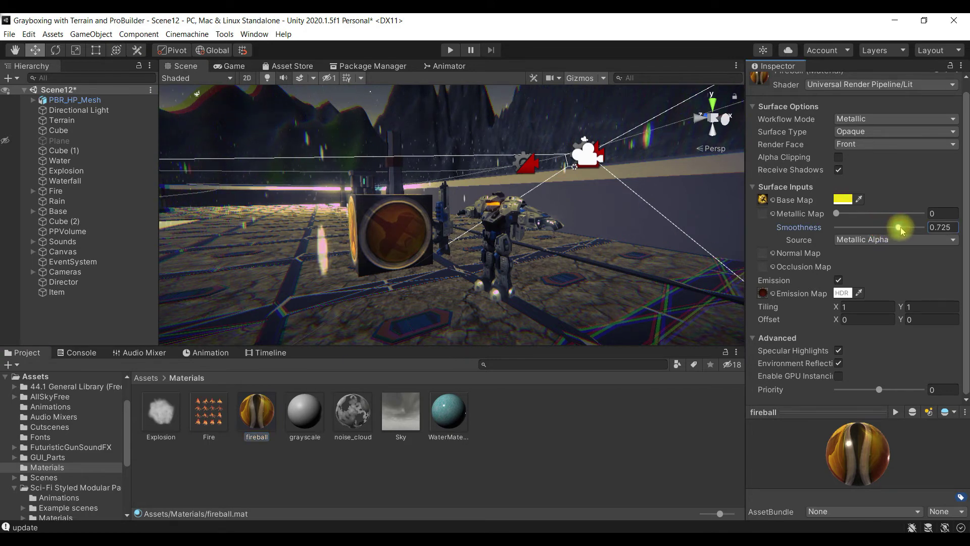
pyautogui.moveTo(883, 230); pyautogui.dragTo(892, 227)
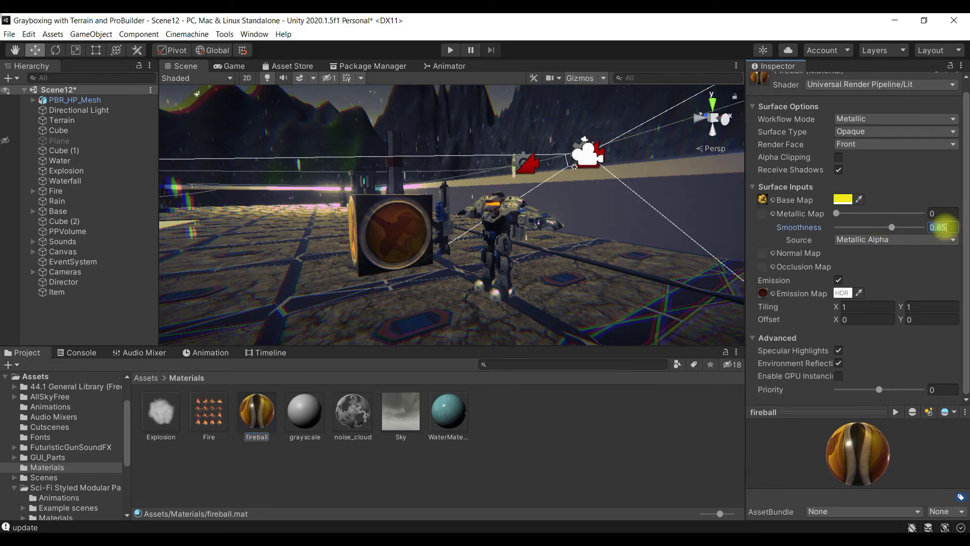
pyautogui.write('0.8')
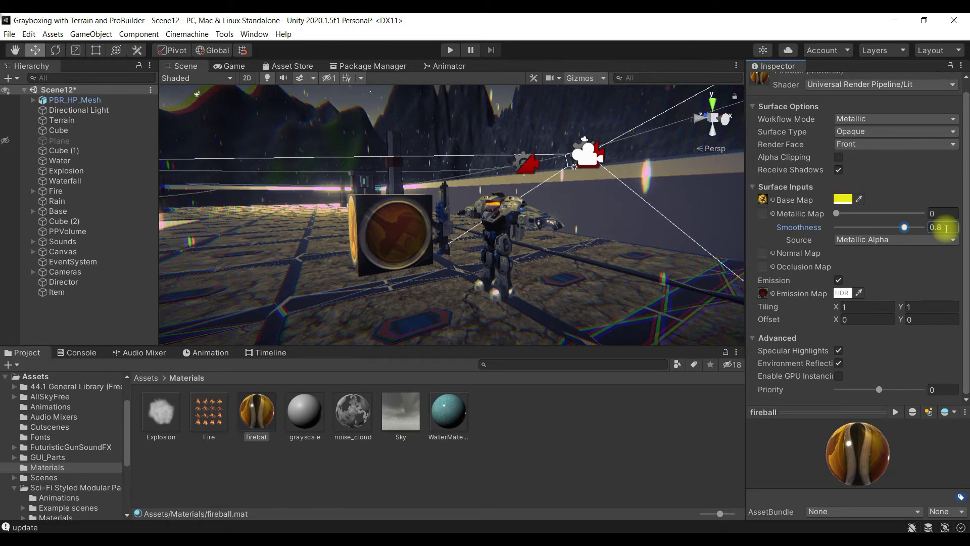
pyautogui.moveTo(852, 216); pyautogui.dragTo(869, 223)
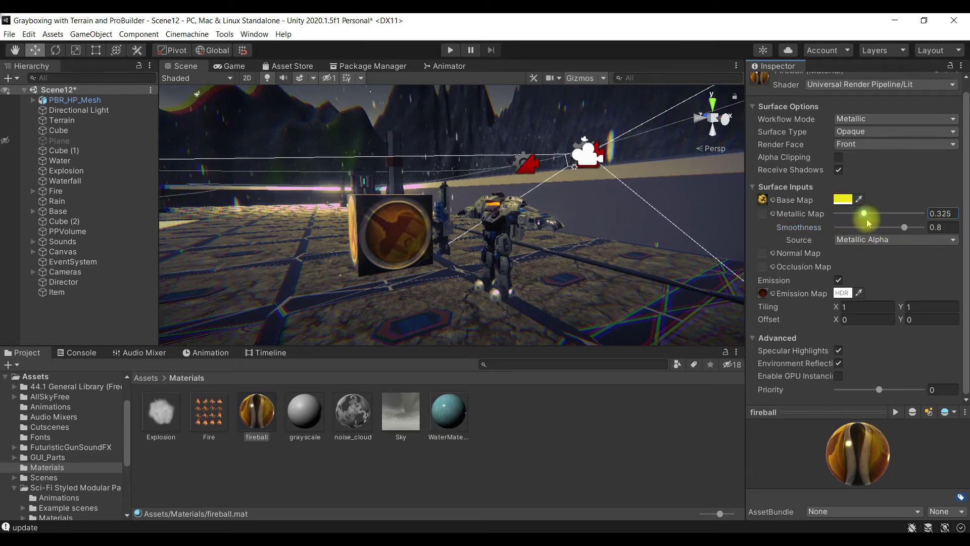
pyautogui.moveTo(871, 223); pyautogui.dragTo(879, 217)
pyautogui.click(944, 216)
pyautogui.write('0.5')
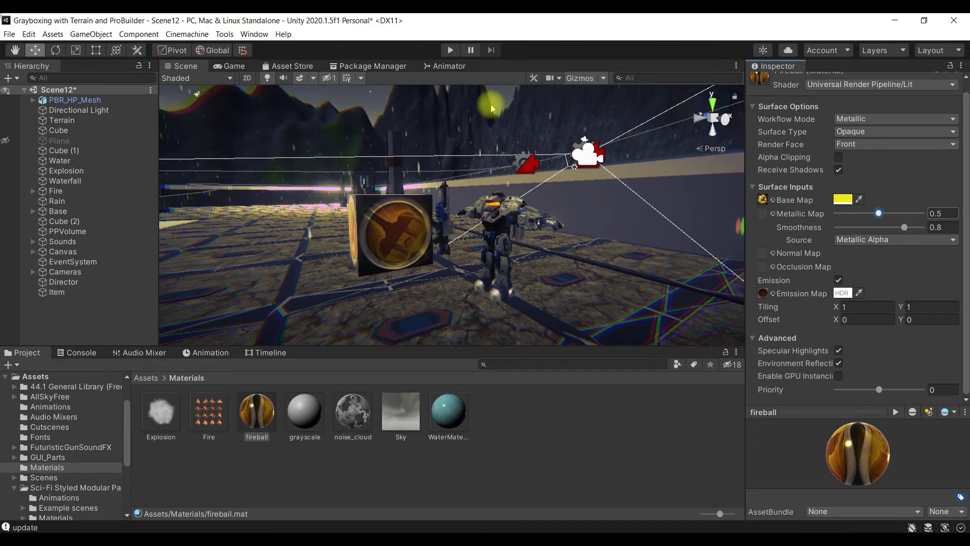
# Save the scene under the new name Scene13 inside the Assets/Scenes folder.
pyautogui.click(10, 35)
pyautogui.click(37, 88)
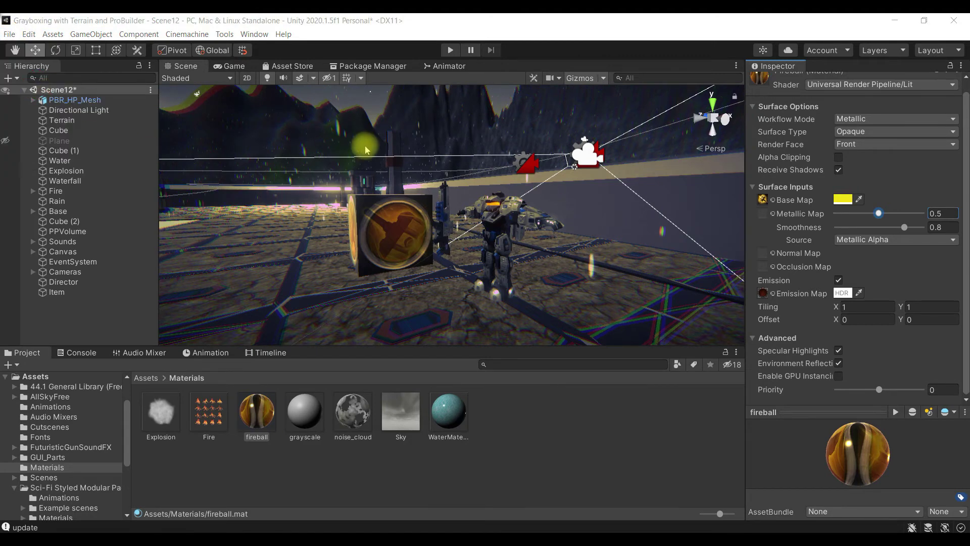
pyautogui.scroll(-2, 298, 307)
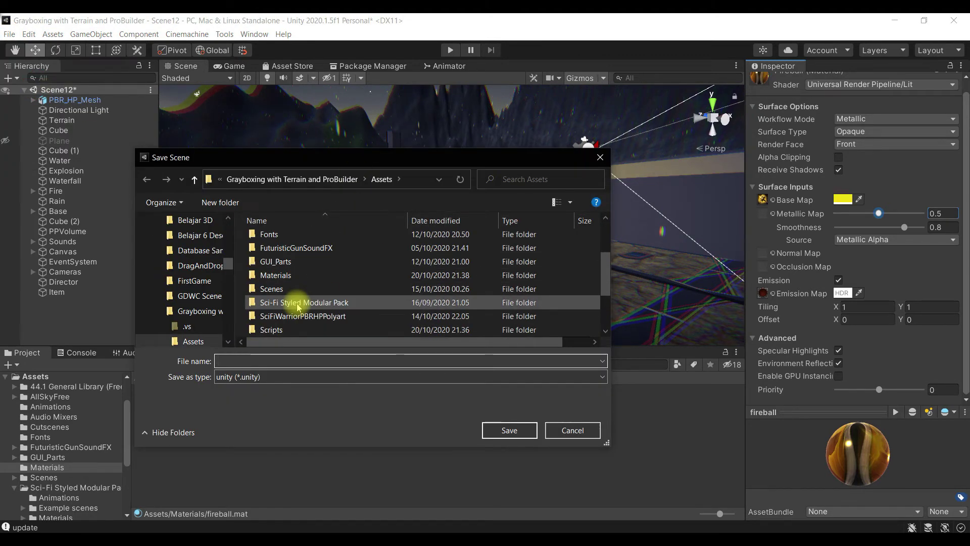
pyautogui.doubleClick(298, 294)
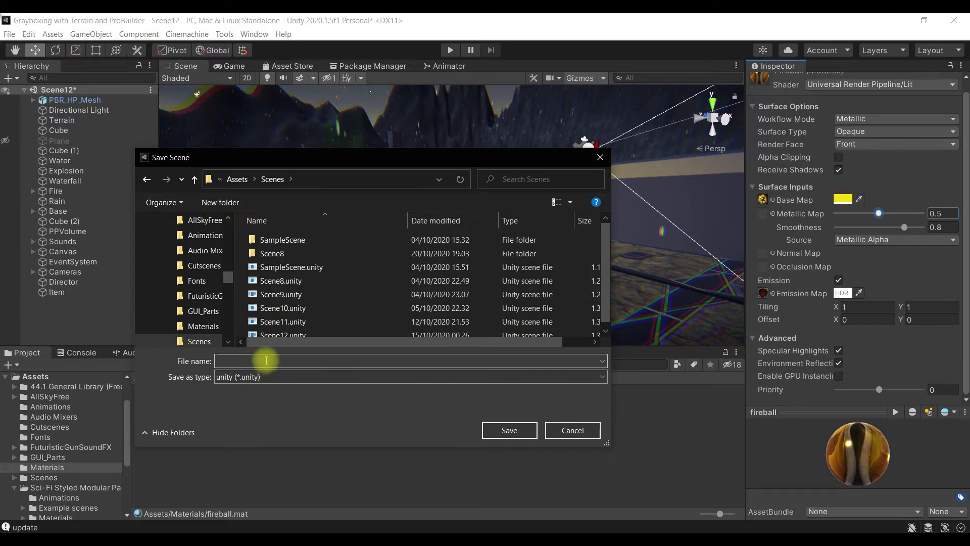
pyautogui.scroll(-1, 283, 318)
pyautogui.write('Sce')
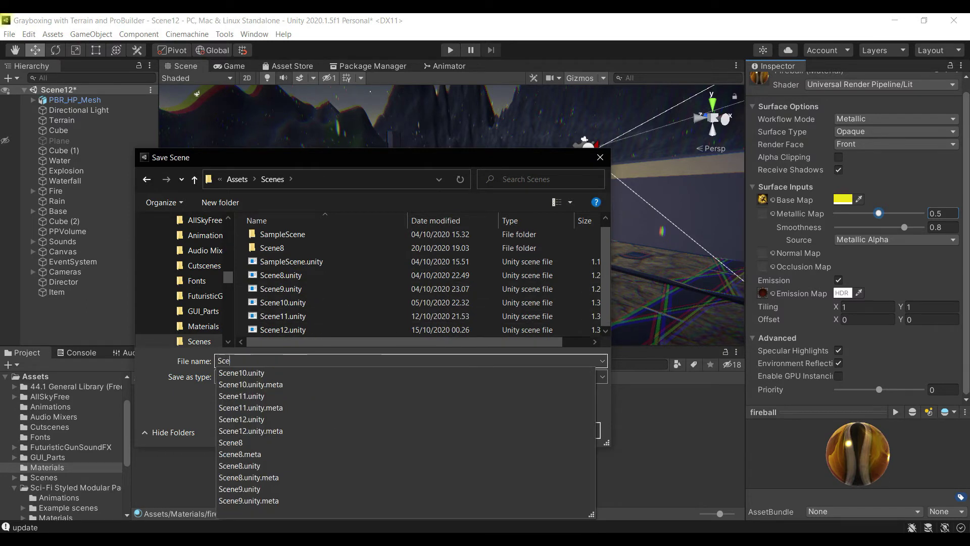
pyautogui.write('ne13')
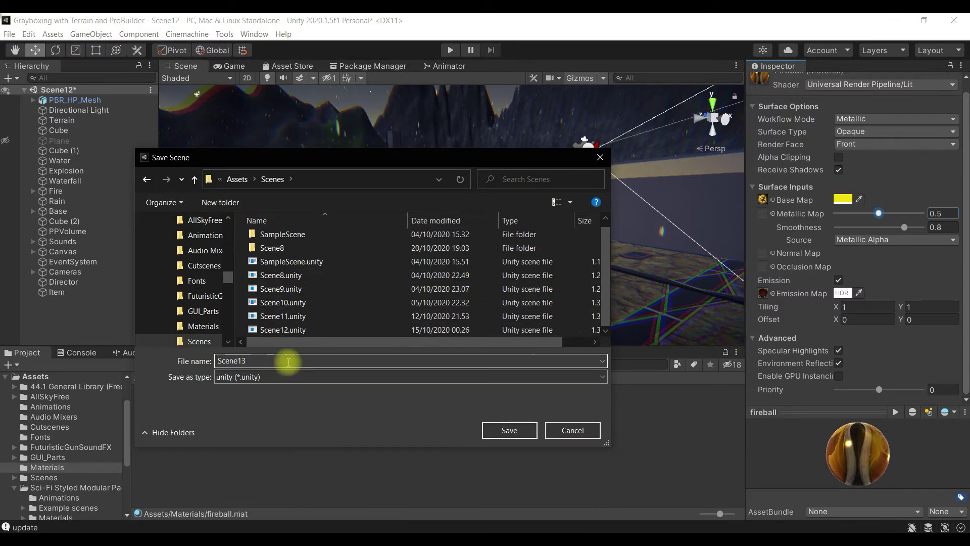
pyautogui.click(525, 431)
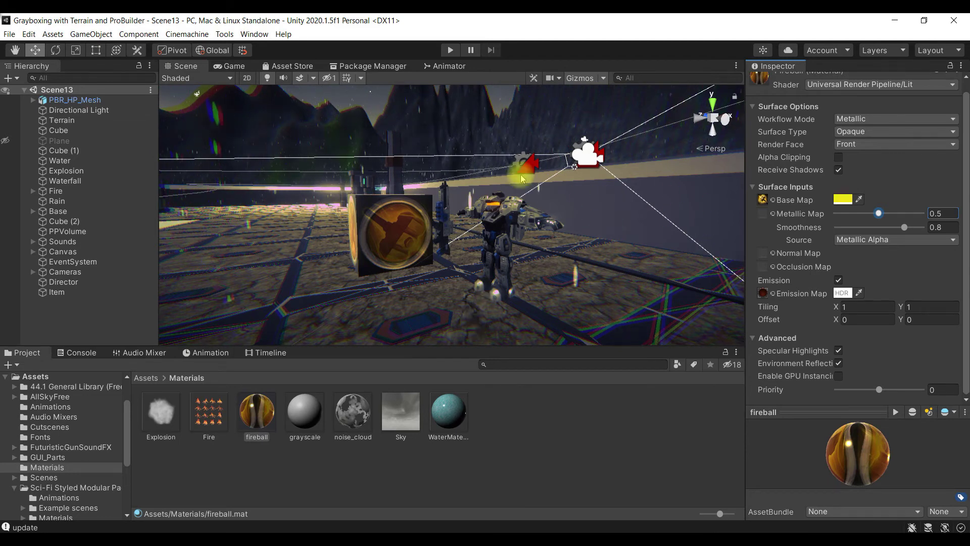
pyautogui.click(452, 51)
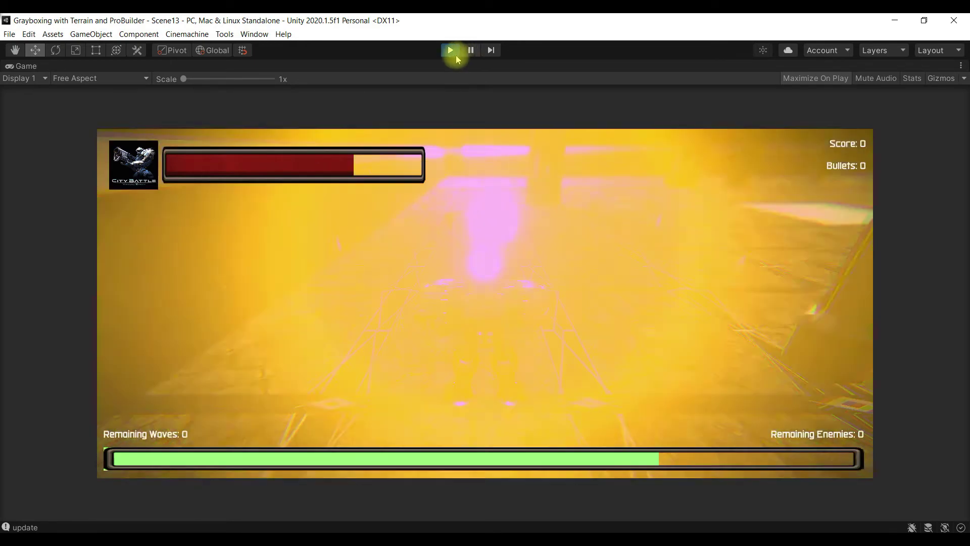
pyautogui.click(451, 51)
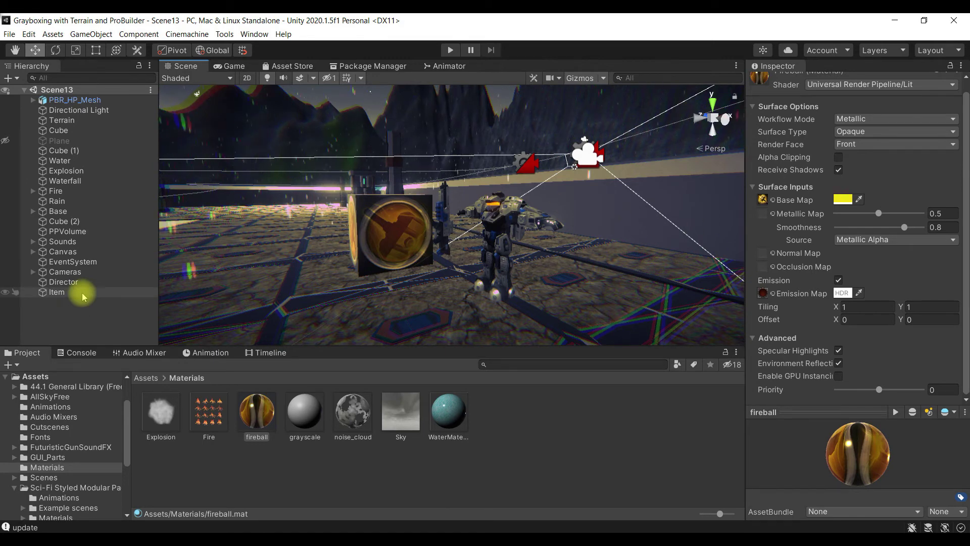
pyautogui.click(144, 379)
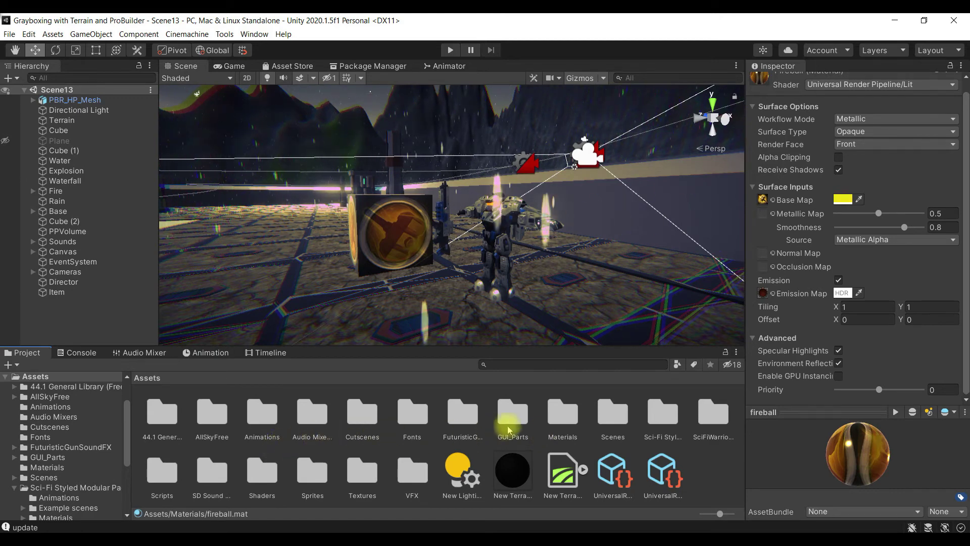
# Create a folder named Prefabs under Assets and open it.
pyautogui.rightClick(715, 472)
pyautogui.moveTo(753, 187)
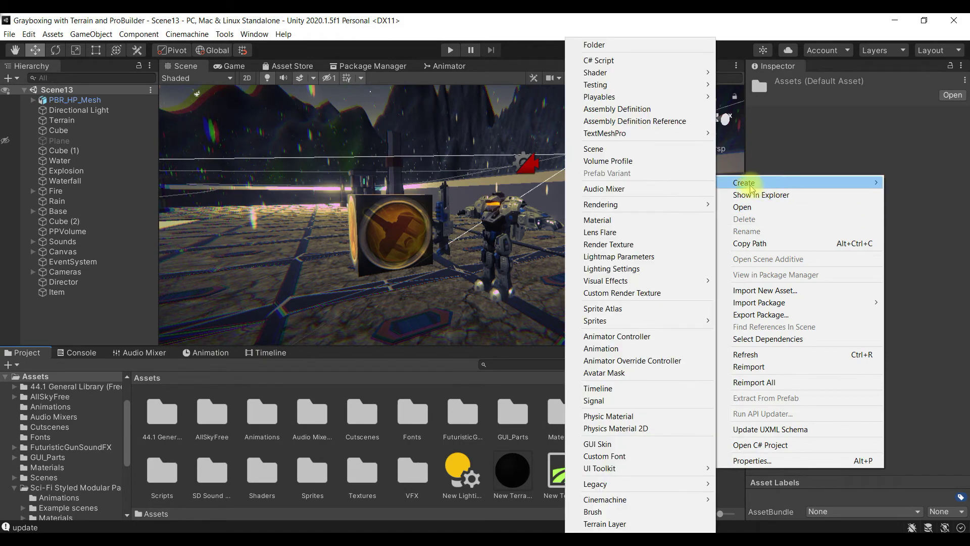
pyautogui.click(623, 46)
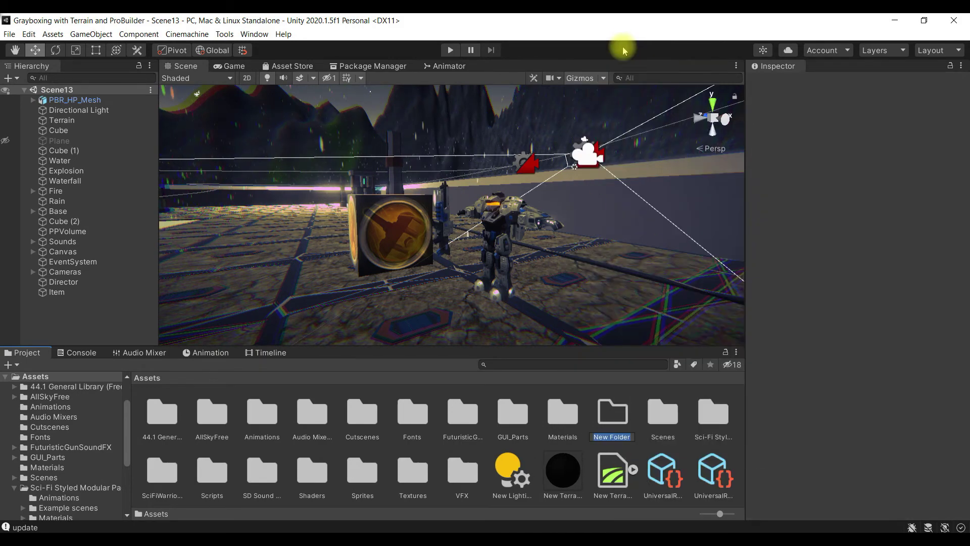
pyautogui.write('Prefabs')
pyautogui.press('Return')
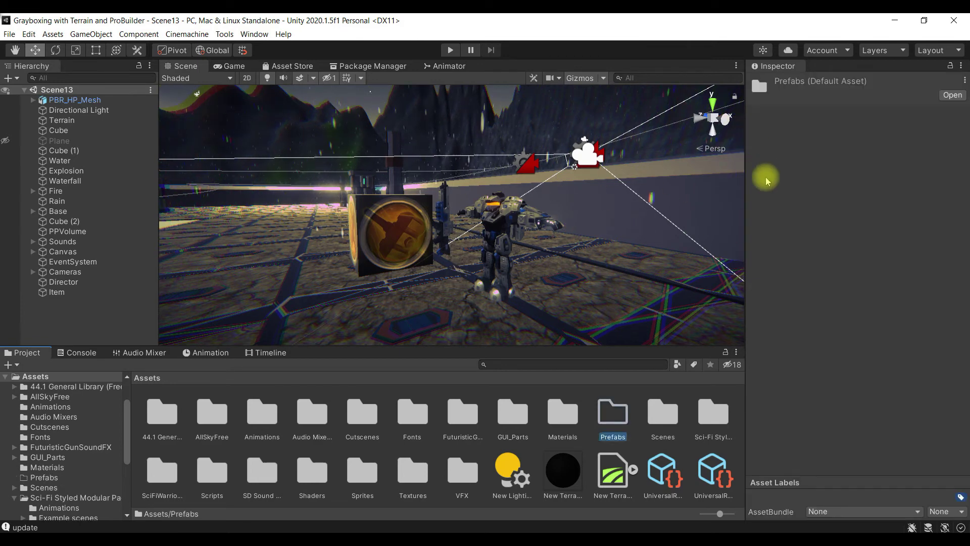
pyautogui.doubleClick(613, 413)
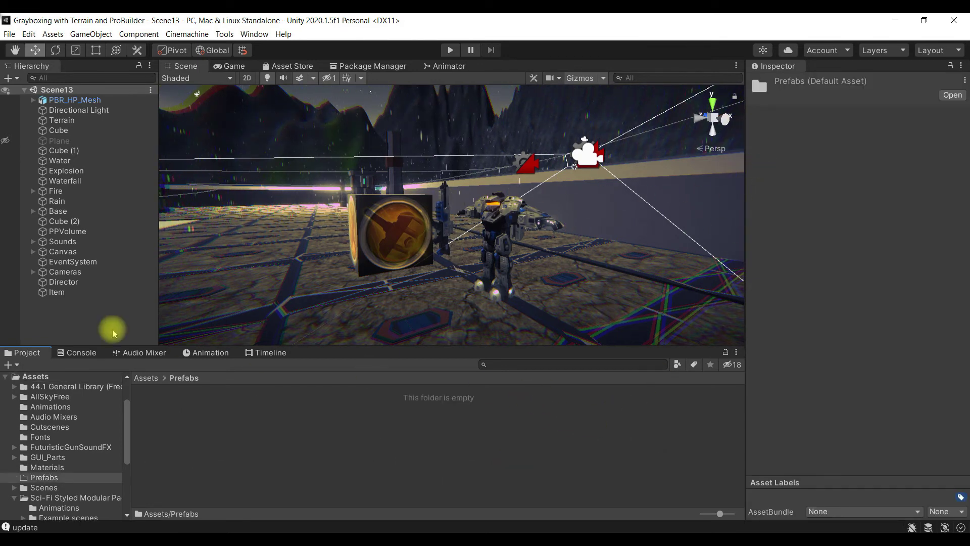
pyautogui.click(83, 293)
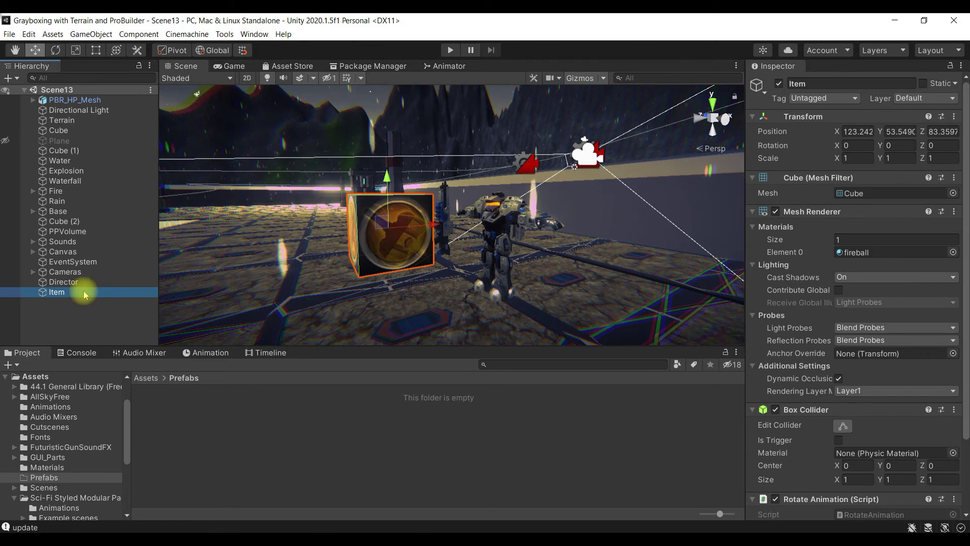
# Save the Item cube as Item.prefab in Prefabs, then nudge the cube slightly left.
pyautogui.moveTo(84, 293); pyautogui.dragTo(244, 432)
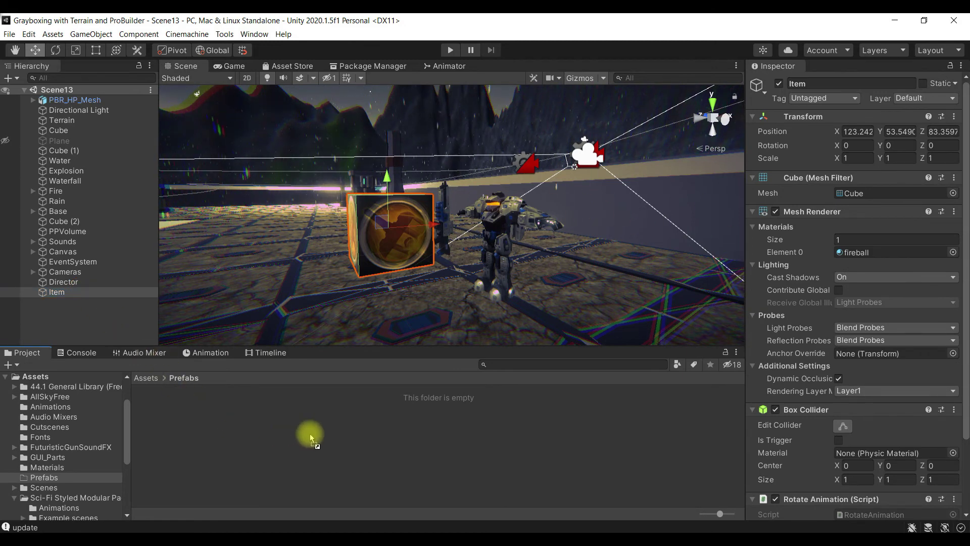
pyautogui.moveTo(310, 434); pyautogui.dragTo(310, 433)
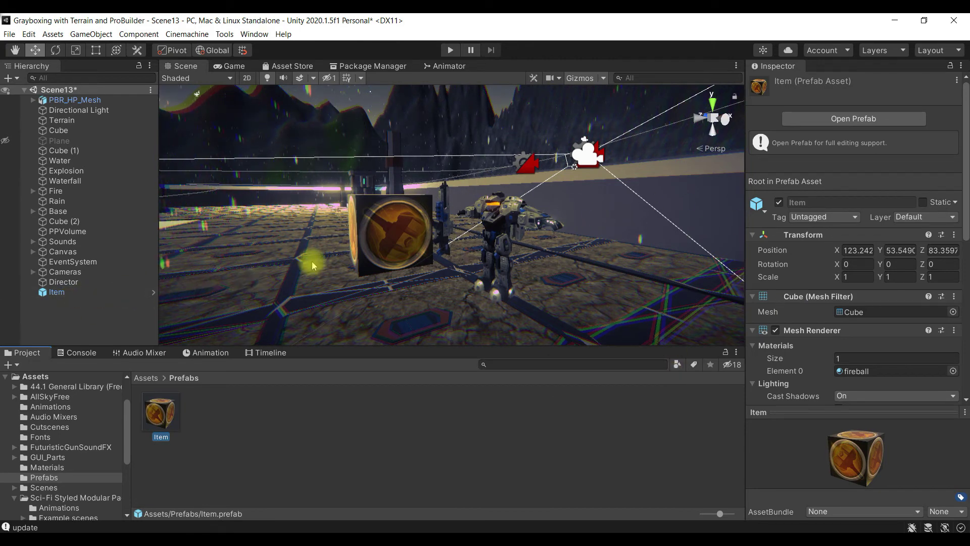
pyautogui.moveTo(384, 233)
pyautogui.mouseDown(button='right')
pyautogui.moveTo(340, 251)
pyautogui.moveTo(331, 290)
pyautogui.moveTo(195, 292)
pyautogui.moveTo(216, 337)
pyautogui.moveTo(190, 350)
pyautogui.moveTo(183, 342)
pyautogui.mouseUp(button='right')
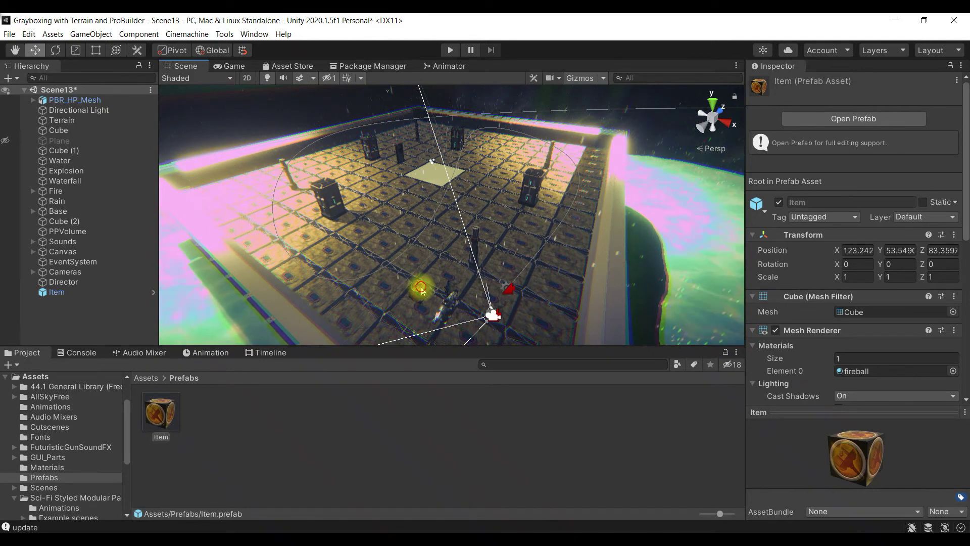
pyautogui.click(421, 289)
pyautogui.moveTo(462, 317); pyautogui.dragTo(436, 307)
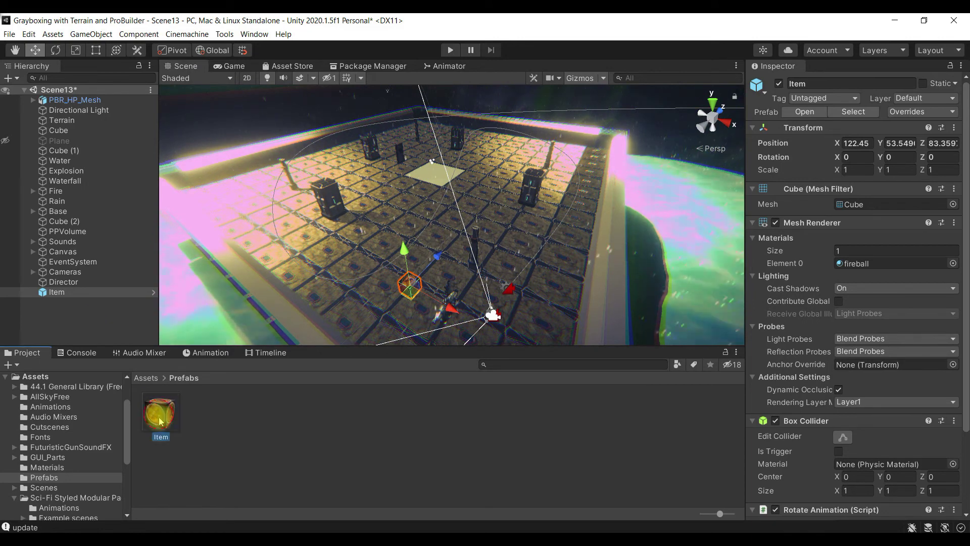
# Duplicate the Item cube into the first few copies, spreading them left across the arena floor.
pyautogui.moveTo(160, 421); pyautogui.dragTo(388, 297)
pyautogui.moveTo(473, 221); pyautogui.dragTo(484, 211)
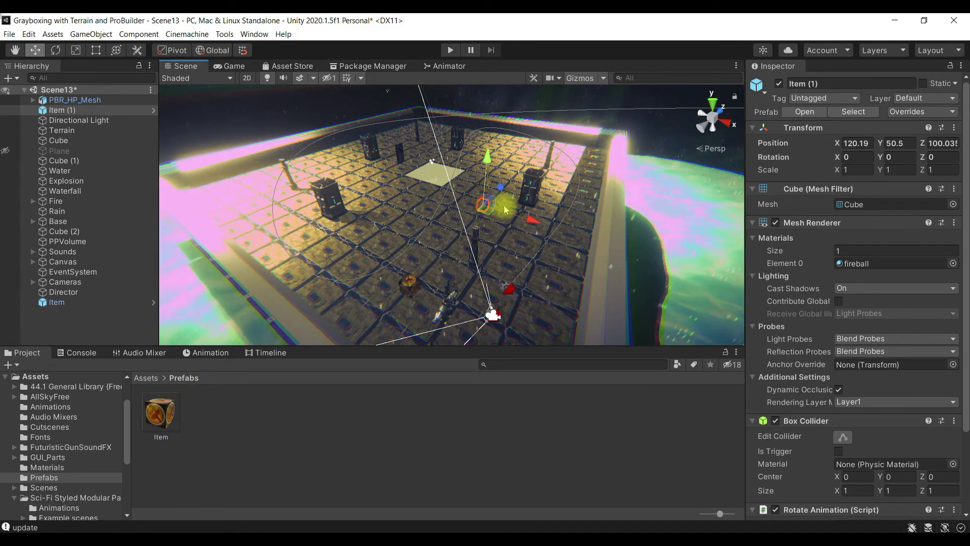
pyautogui.hotkey('ctrl', 'z')
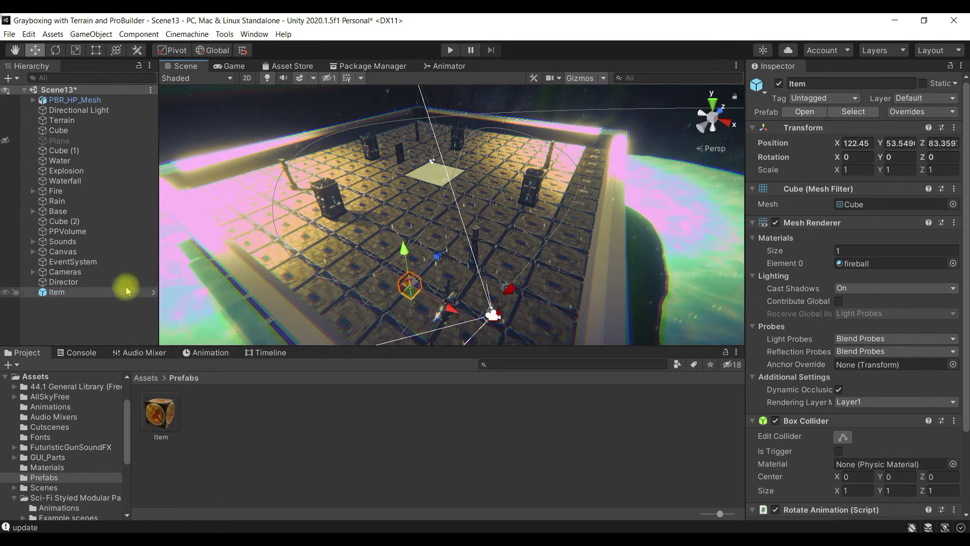
pyautogui.click(82, 300)
pyautogui.click(85, 293)
pyautogui.hotkey('ctrl', 'd')
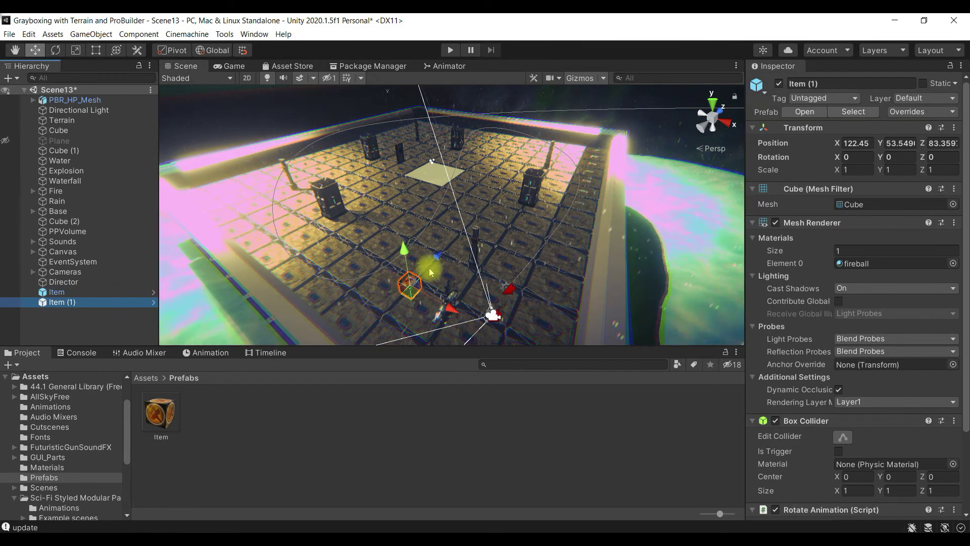
pyautogui.moveTo(442, 263); pyautogui.dragTo(490, 221)
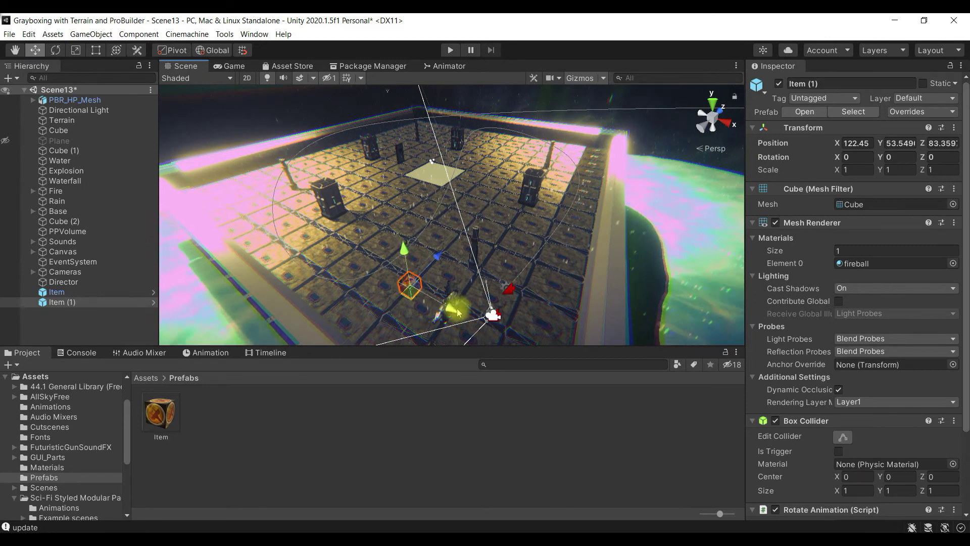
pyautogui.moveTo(451, 311); pyautogui.dragTo(393, 288)
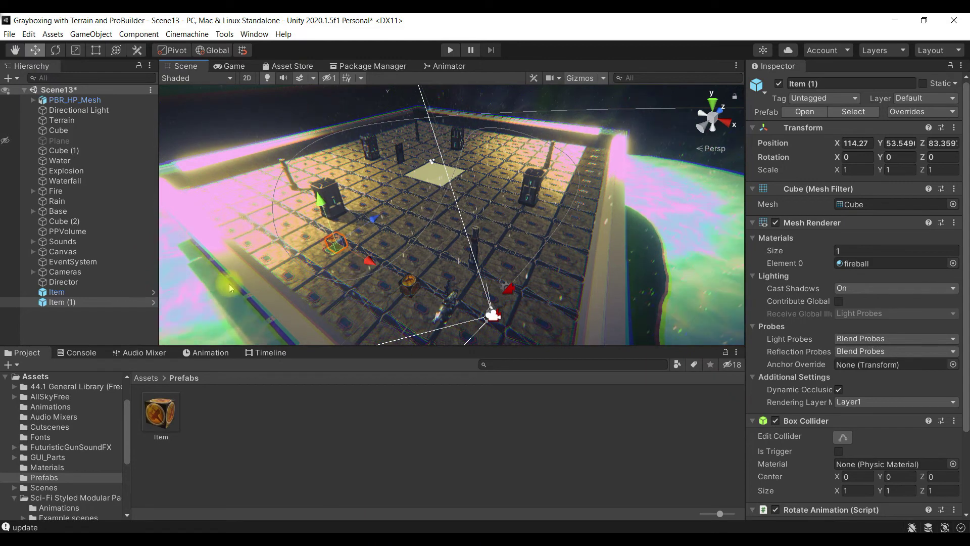
pyautogui.hotkey('ctrl', 'd')
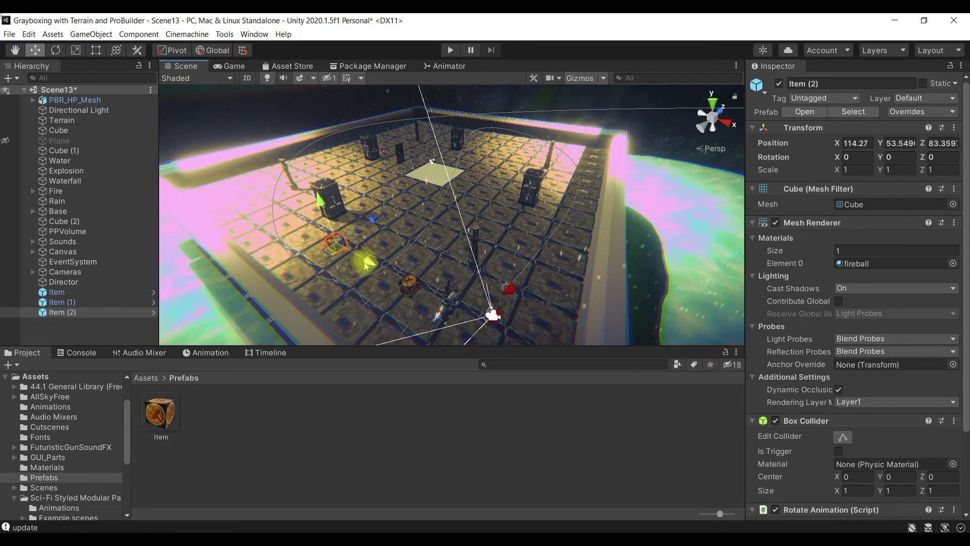
pyautogui.moveTo(368, 262); pyautogui.dragTo(307, 227)
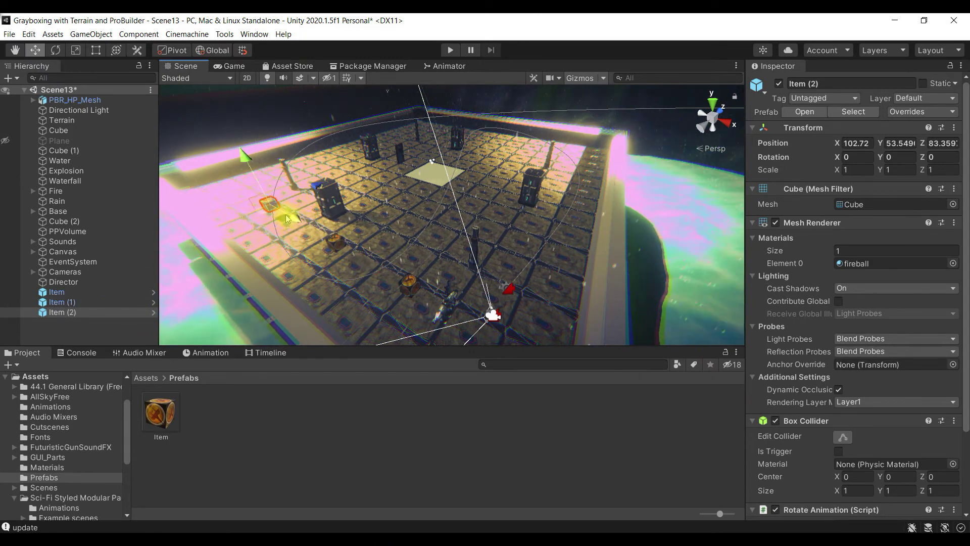
pyautogui.hotkey('ctrl', 'd')
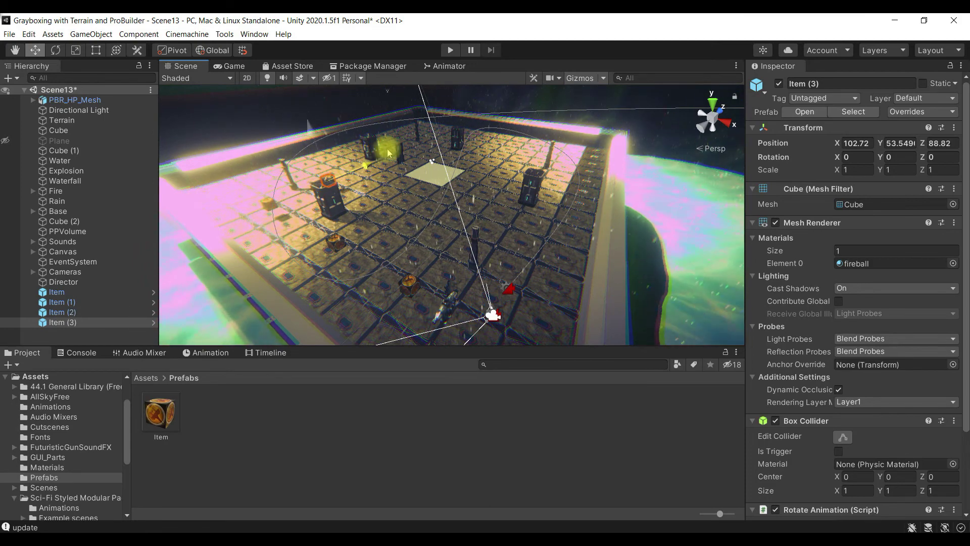
# Add further copies up to Item (8) toward the back and right, then save the scene.
pyautogui.click(336, 248)
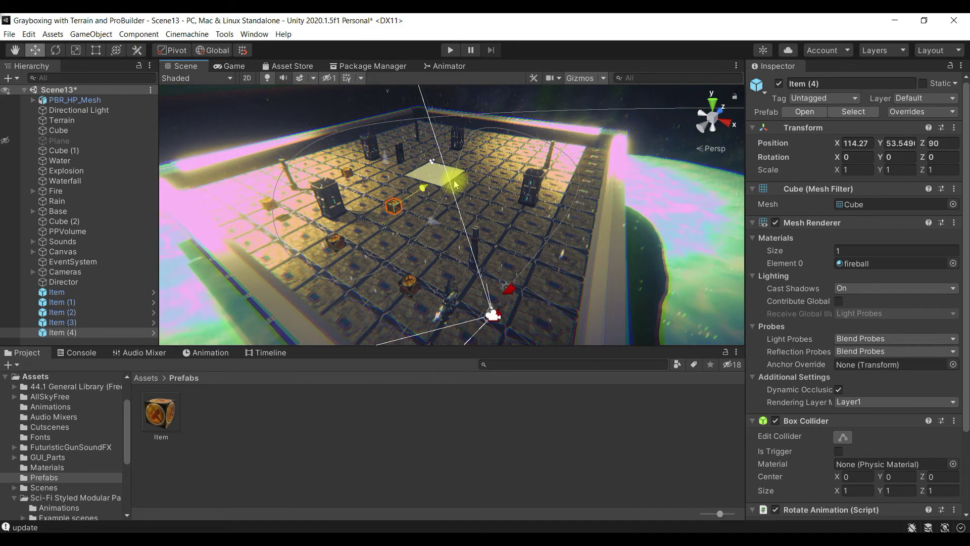
pyautogui.click(417, 287)
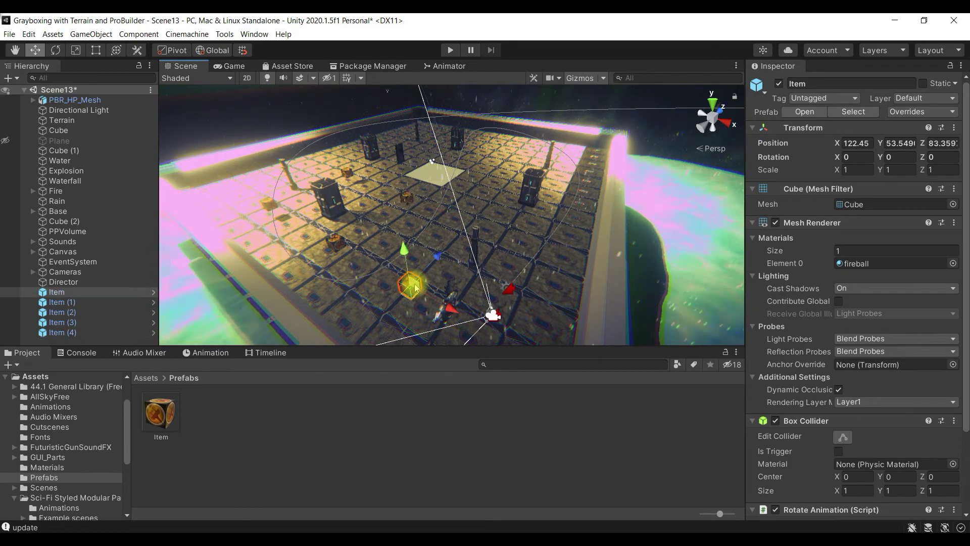
pyautogui.hotkey('ctrl', 'd')
pyautogui.moveTo(444, 262); pyautogui.dragTo(550, 192)
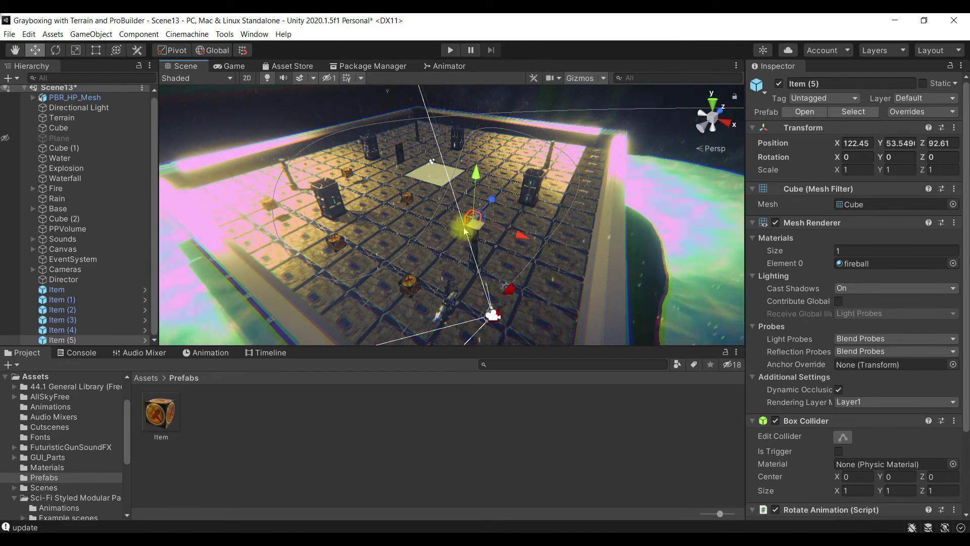
pyautogui.hotkey('ctrl', 'd')
pyautogui.moveTo(524, 214); pyautogui.dragTo(570, 141)
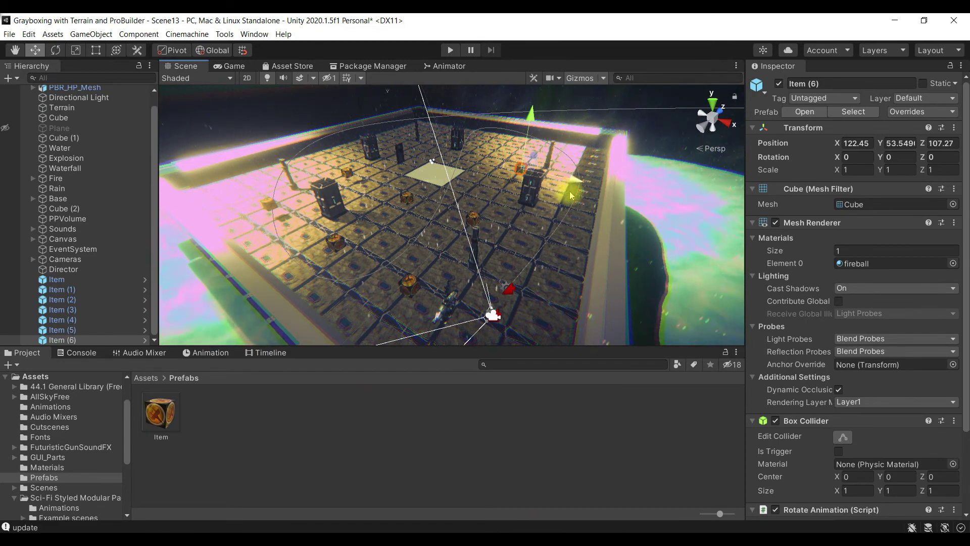
pyautogui.hotkey('ctrl', 'd')
pyautogui.moveTo(565, 179); pyautogui.dragTo(456, 154)
pyautogui.hotkey('ctrl', 'd')
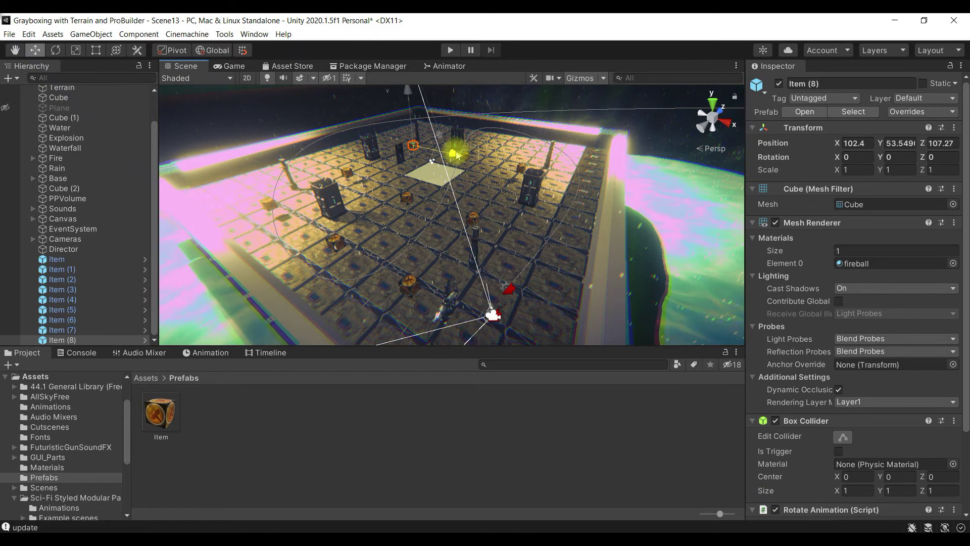
pyautogui.click(116, 260)
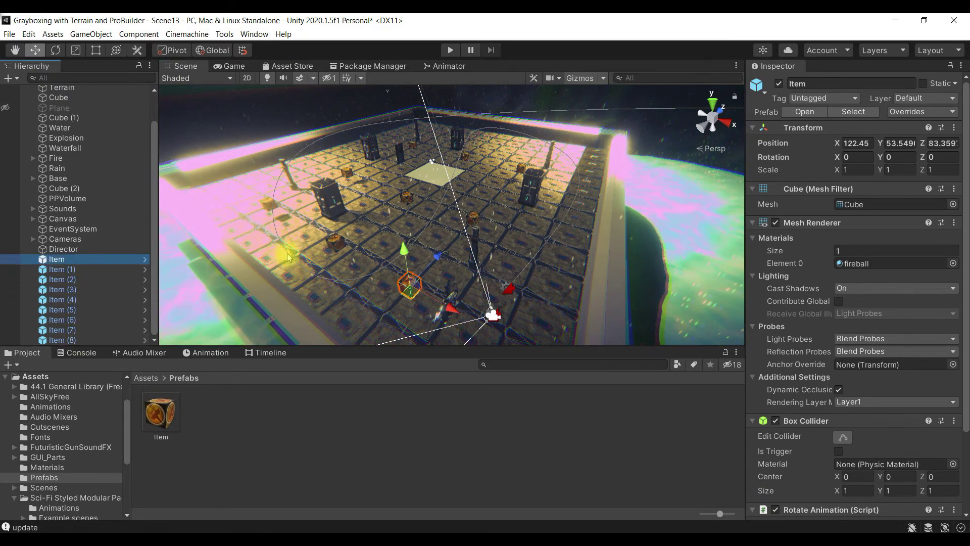
pyautogui.hotkey('ctrl', 's')
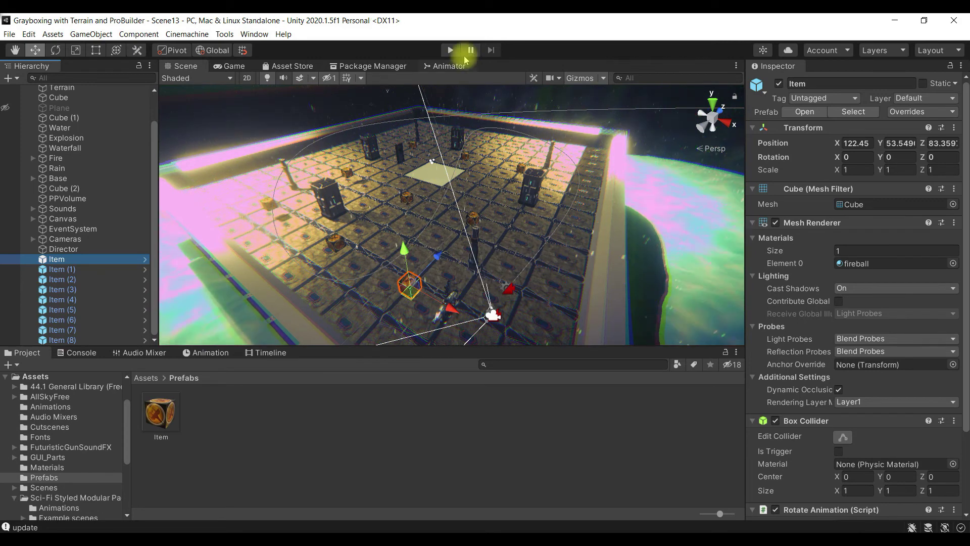
# Test-play the arena to see the glowing cubes, stop, and move the Game tab to the row's end.
pyautogui.click(452, 50)
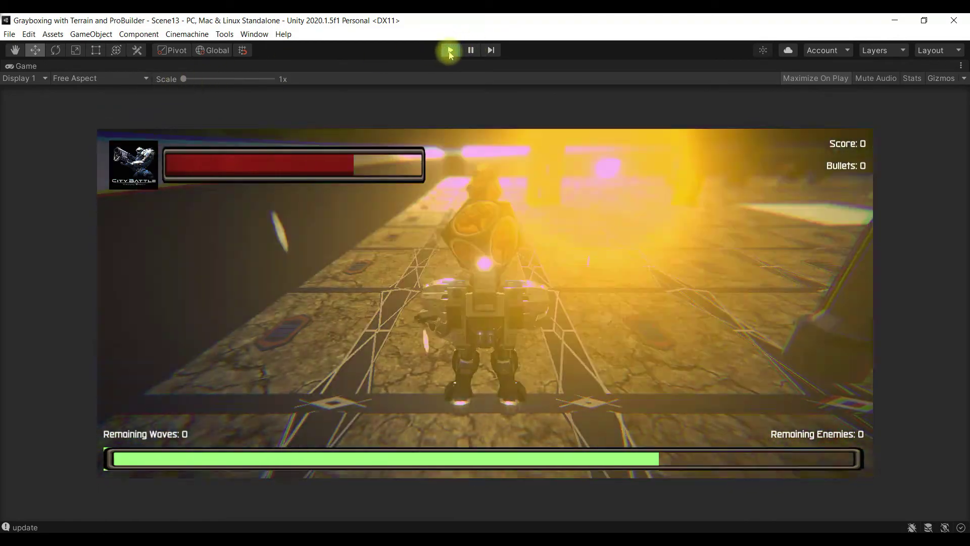
pyautogui.click(450, 51)
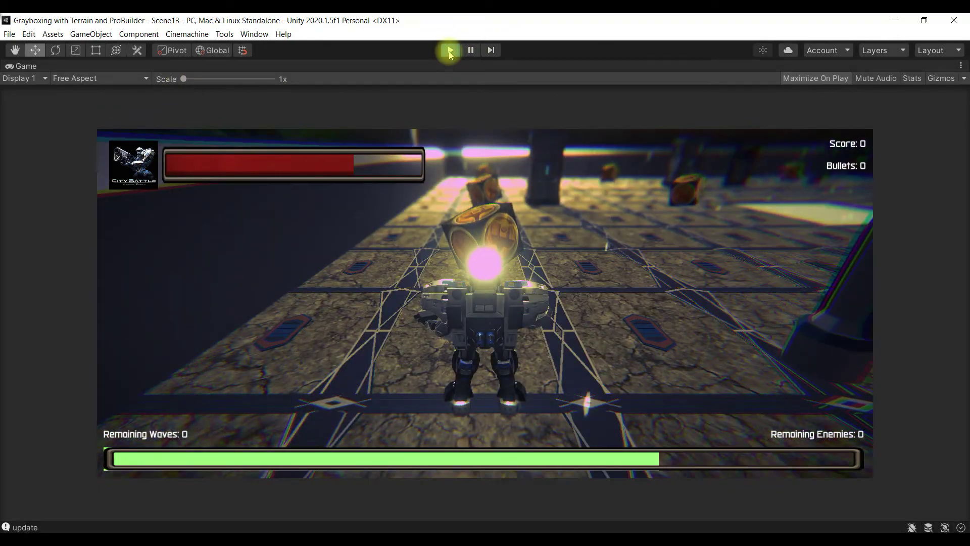
pyautogui.moveTo(232, 66); pyautogui.dragTo(498, 75)
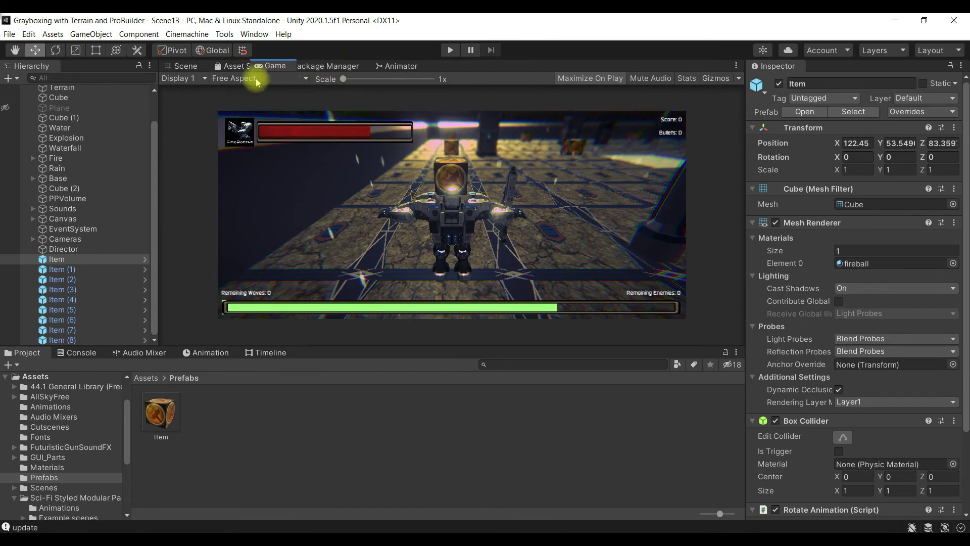
# Dock the Game view in its own panel right of the Scene view, then select a floor tile near the item.
pyautogui.moveTo(495, 74); pyautogui.dragTo(532, 84)
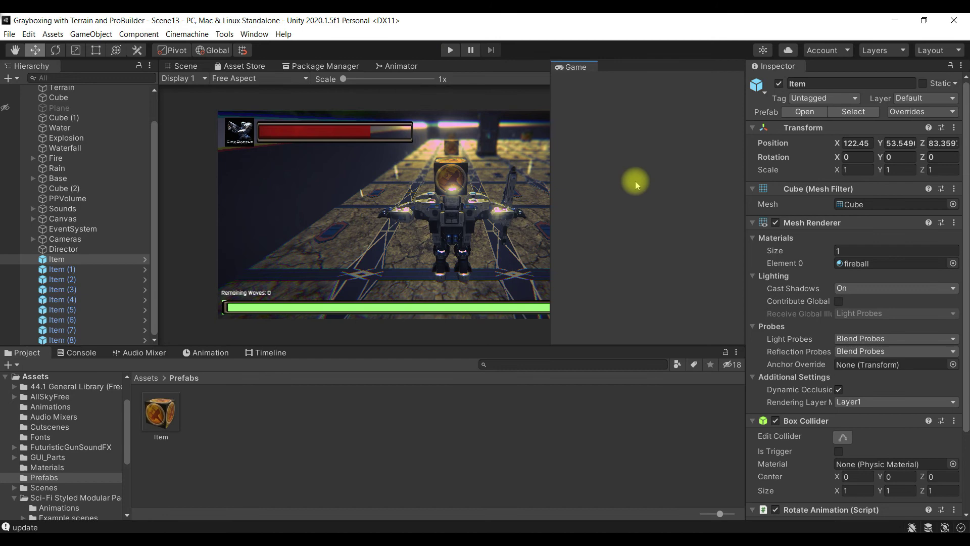
pyautogui.moveTo(438, 67); pyautogui.dragTo(635, 181)
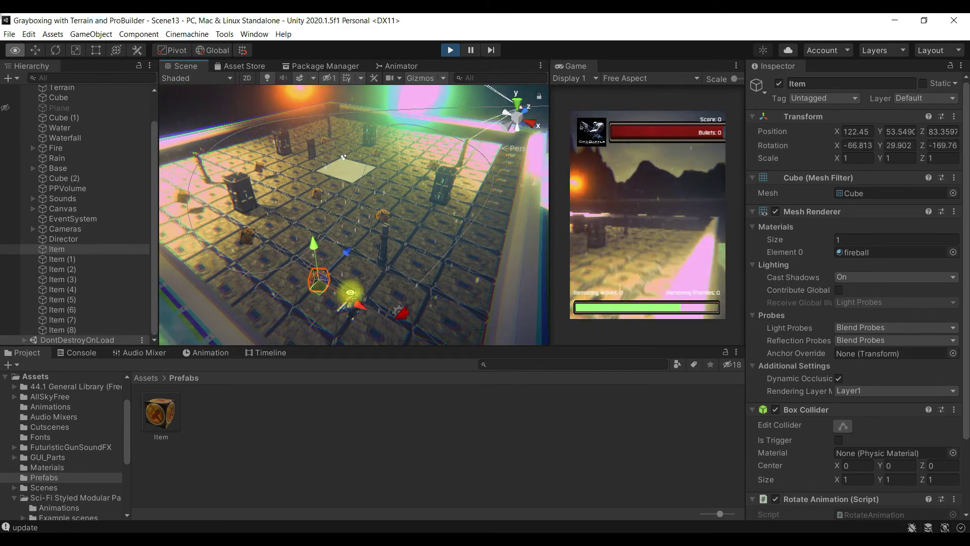
pyautogui.click(368, 318)
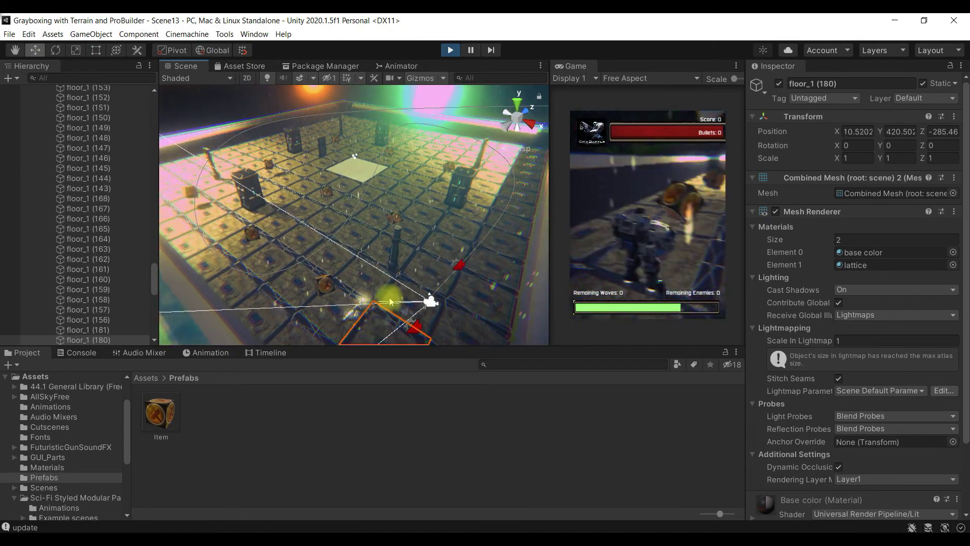
# Select the original Item cube and bring its Rotate Animation component into view in the Inspector.
pyautogui.click(324, 280)
pyautogui.moveTo(382, 284)
pyautogui.mouseDown(button='right')
pyautogui.moveTo(411, 312)
pyautogui.moveTo(426, 200)
pyautogui.moveTo(500, 202)
pyautogui.mouseUp(button='right')
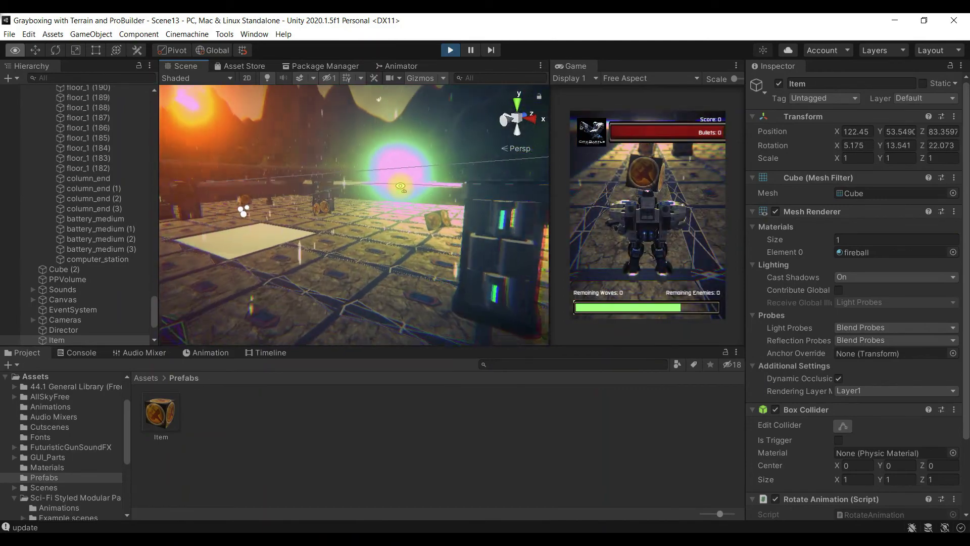
pyautogui.moveTo(511, 196)
pyautogui.mouseDown(button='right')
pyautogui.moveTo(332, 222)
pyautogui.moveTo(398, 259)
pyautogui.moveTo(385, 225)
pyautogui.mouseUp(button='right')
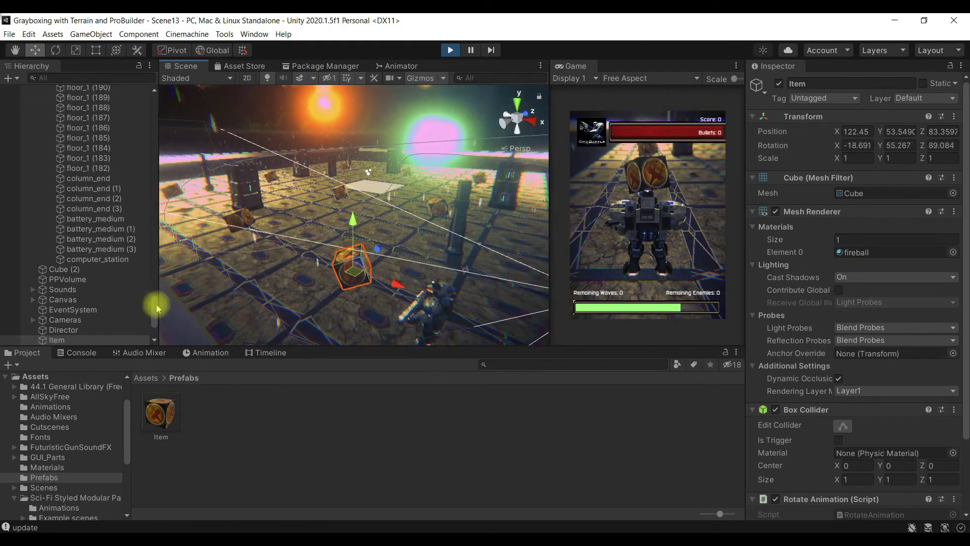
pyautogui.scroll(-3, 105, 305)
pyautogui.click(102, 250)
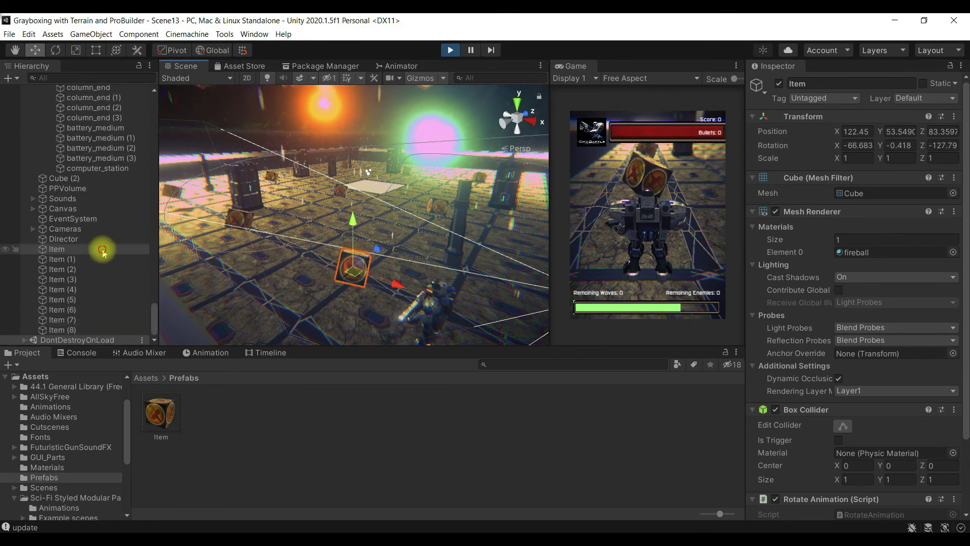
pyautogui.scroll(-3, 849, 412)
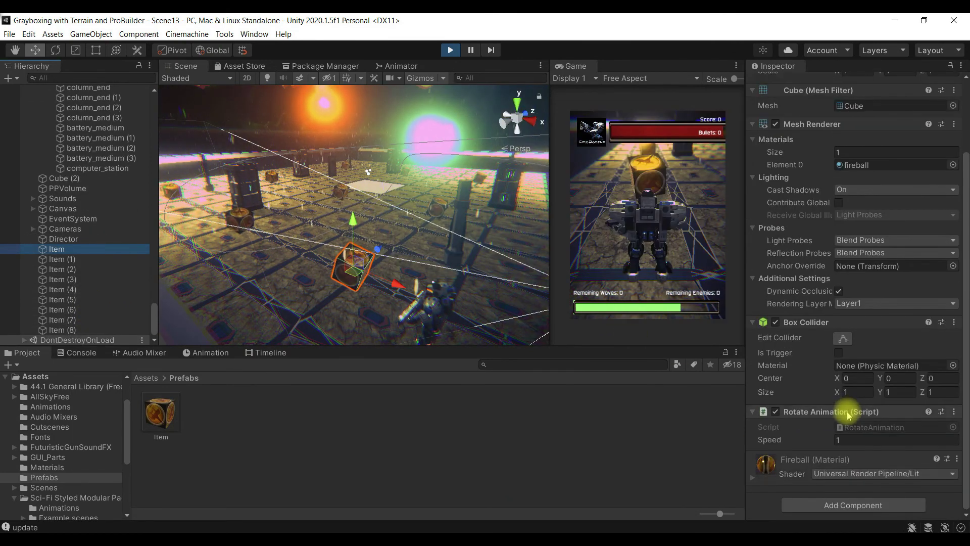
# Try Rotate Animation speeds 2, about 4.57 and 10, reset Speed to 1, then stop play mode.
pyautogui.click(852, 440)
pyautogui.write('2')
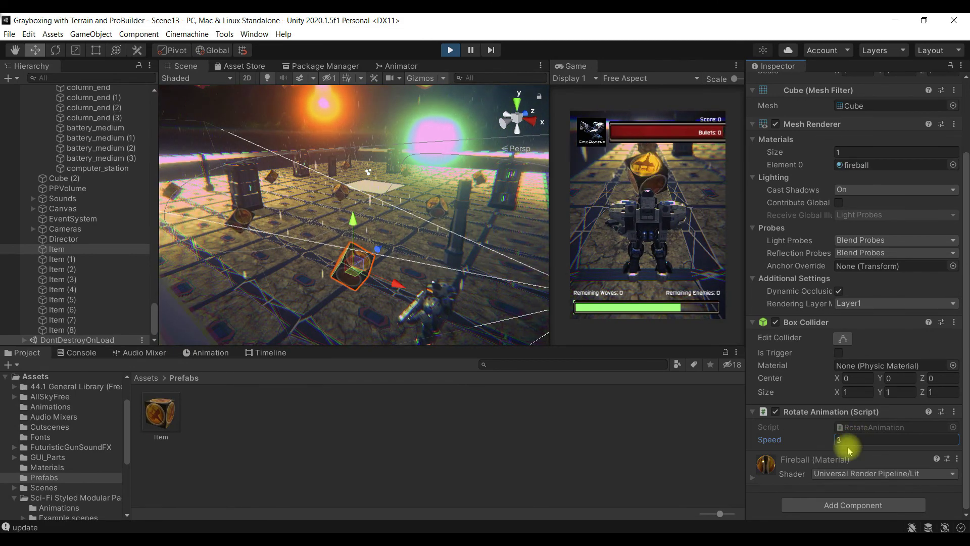
pyautogui.moveTo(832, 440); pyautogui.dragTo(858, 439)
pyautogui.write('10')
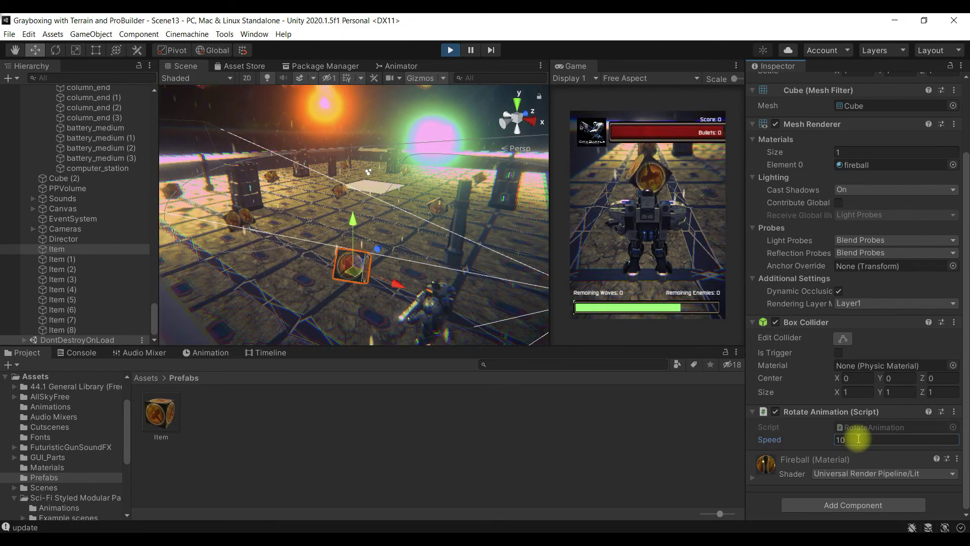
pyautogui.doubleClick(858, 439)
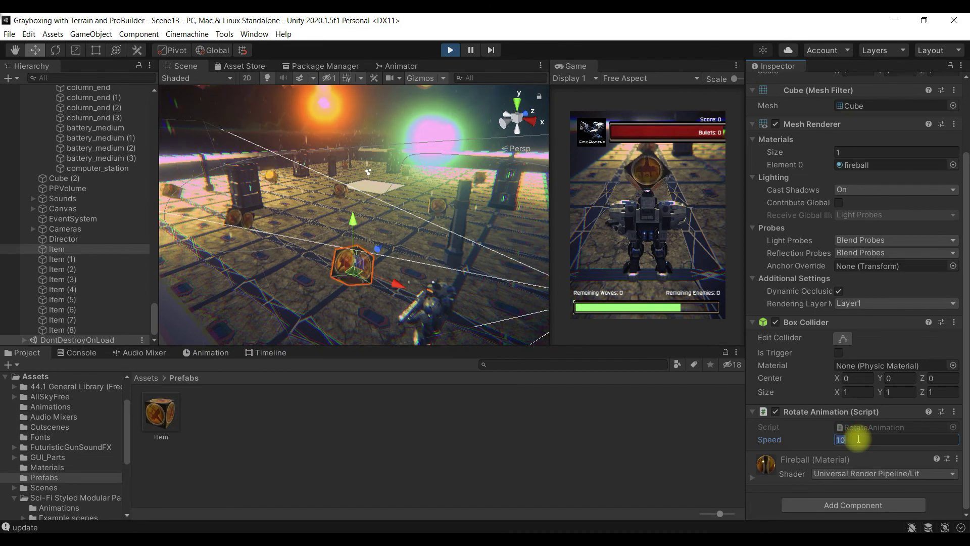
pyautogui.write('1')
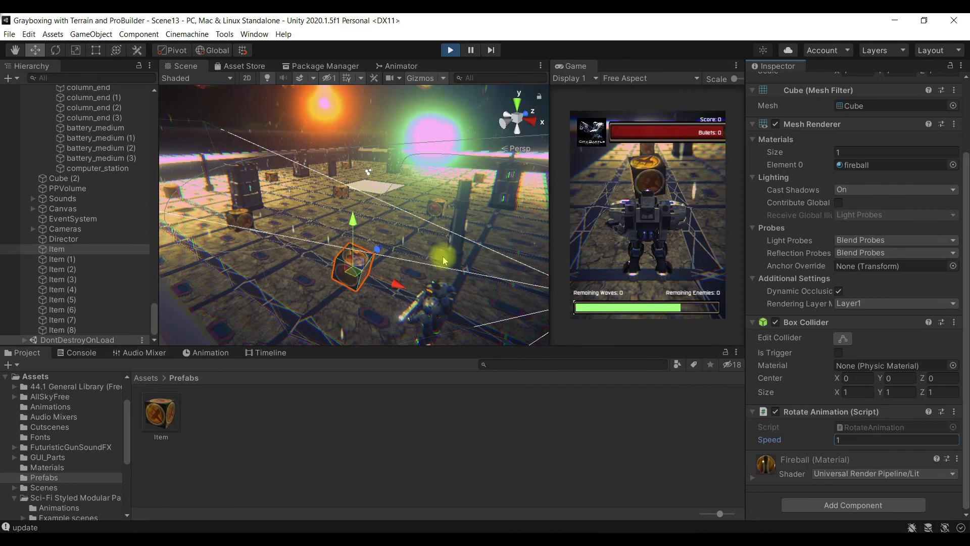
pyautogui.moveTo(390, 212)
pyautogui.keyDown('alt'); pyautogui.mouseDown()
pyautogui.moveTo(375, 230)
pyautogui.moveTo(386, 203)
pyautogui.mouseUp(); pyautogui.keyUp('alt')
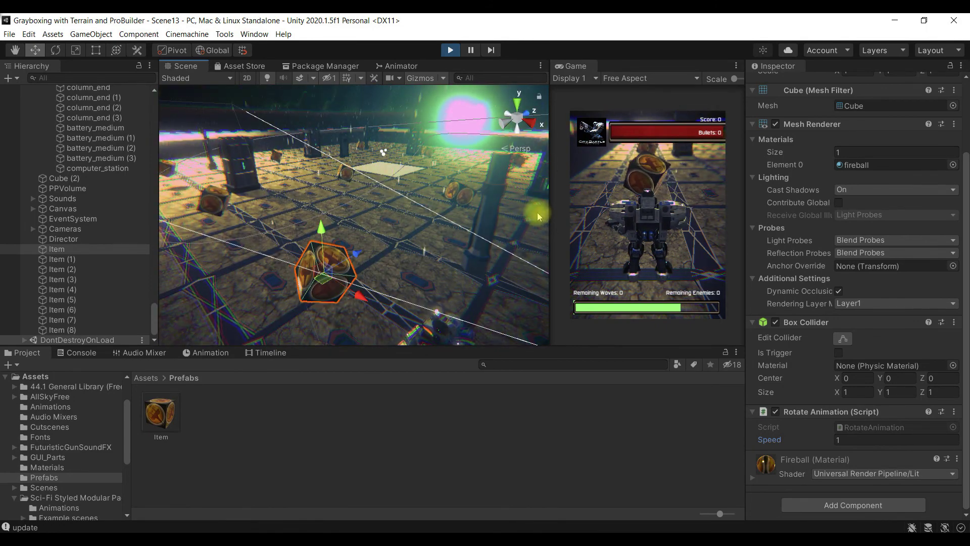
pyautogui.click(455, 51)
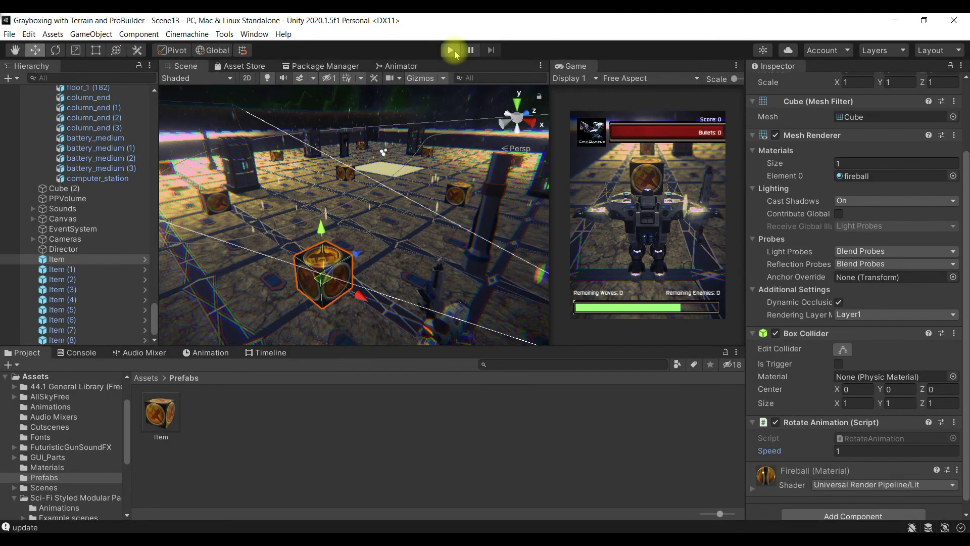